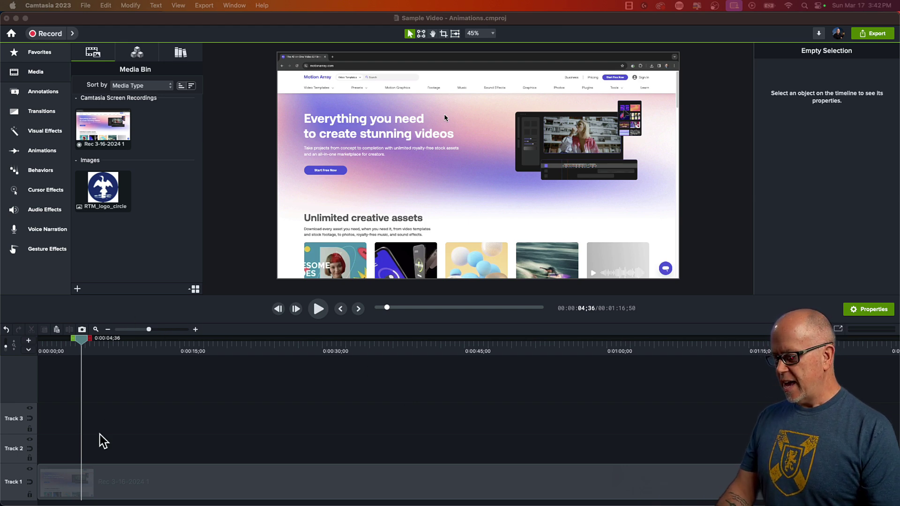
Scrub through the screen recording on Track 1 to review its opening ten seconds, and return to about 3 seconds.
click(120, 480)
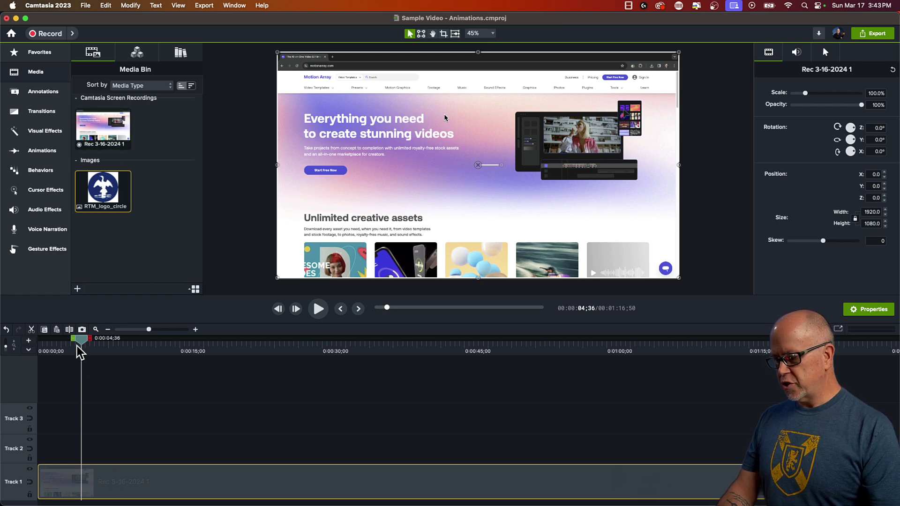
drag(82, 350, 132, 496)
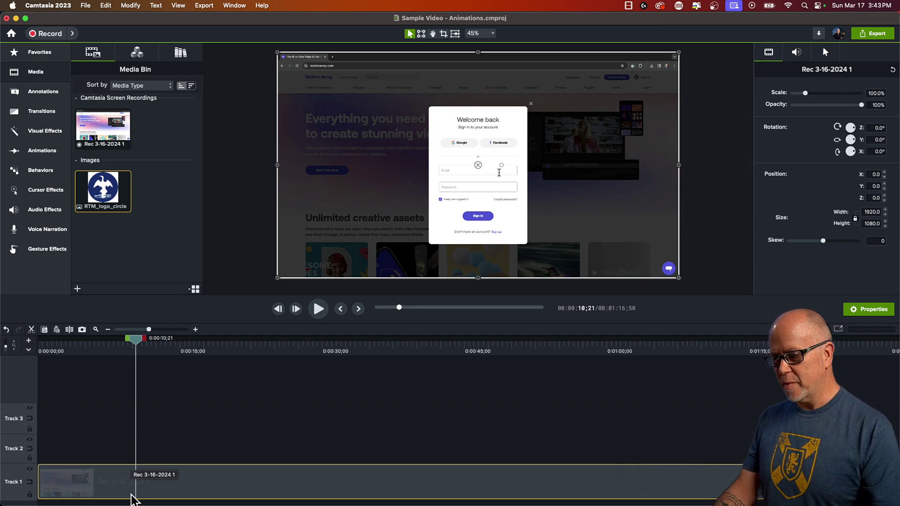
click(173, 422)
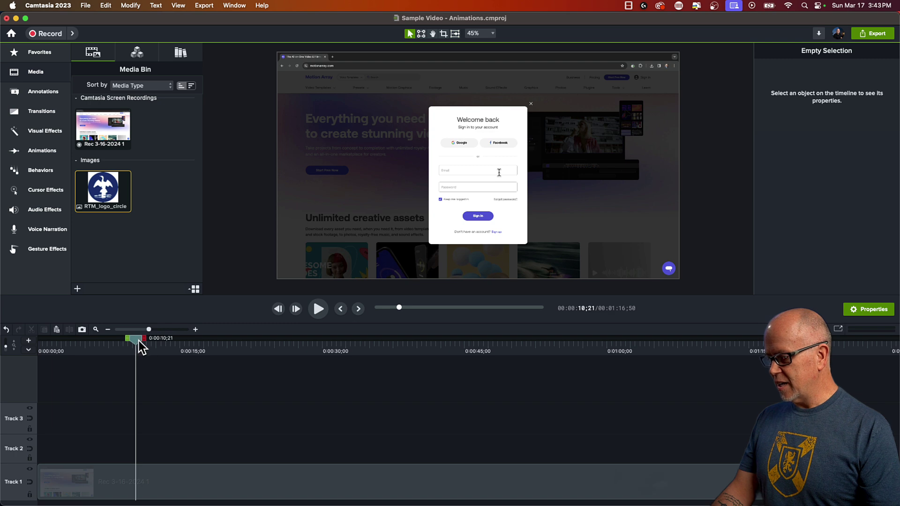
drag(138, 341, 71, 346)
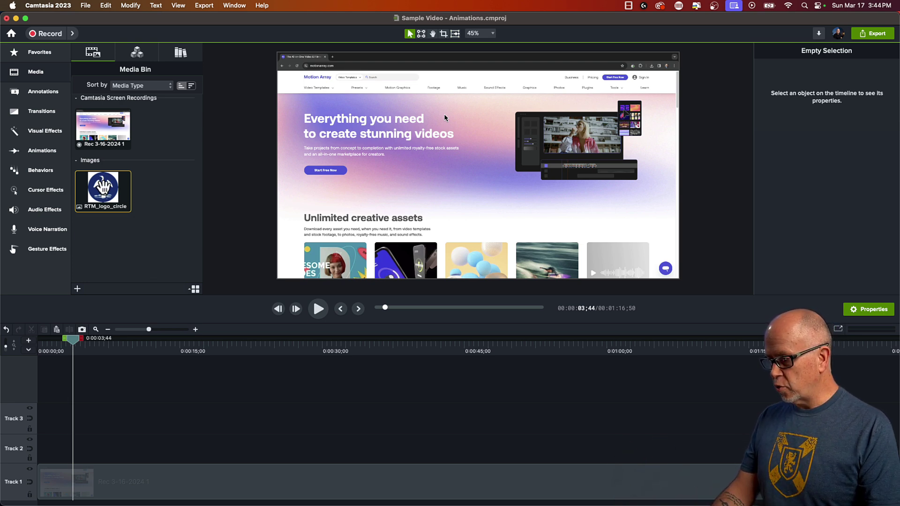
Place the RTM_logo_circle image at the start of Track 2 with a 5.00-second duration, and move the Track 1 recording to begin where it ends.
drag(103, 186, 40, 443)
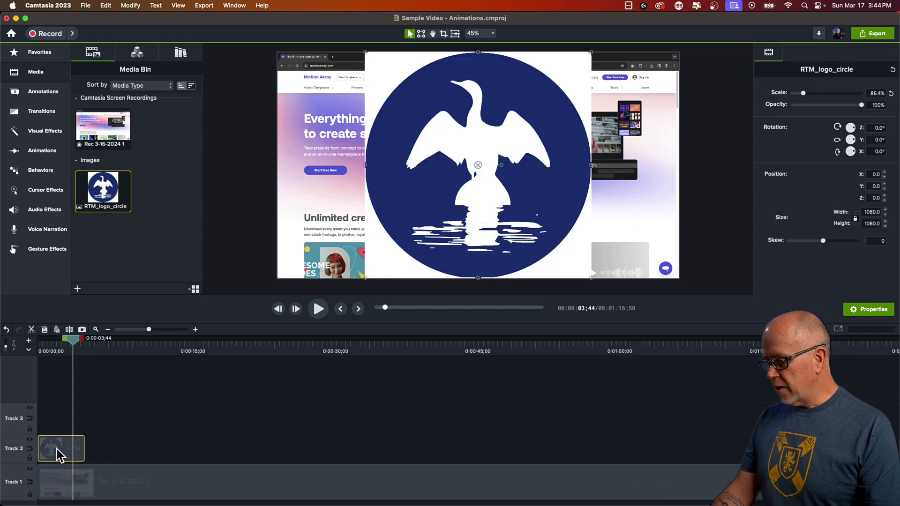
right_click(62, 448)
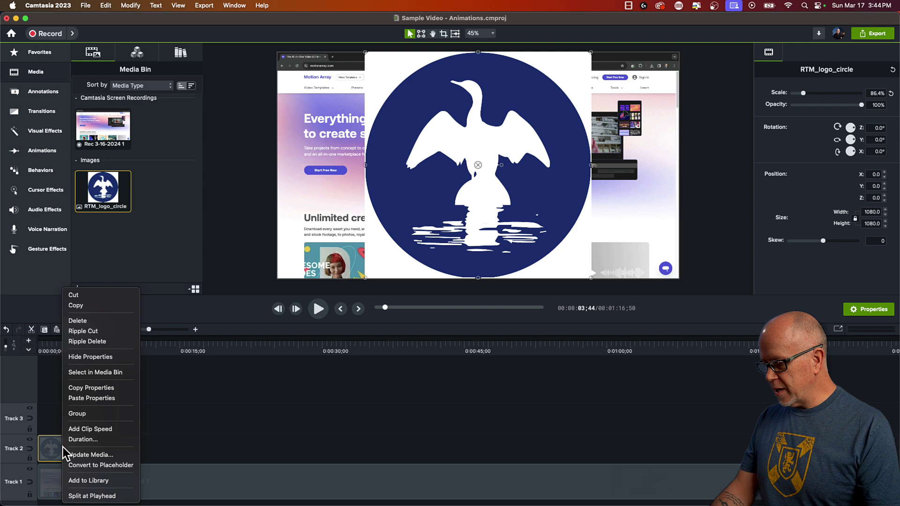
click(86, 439)
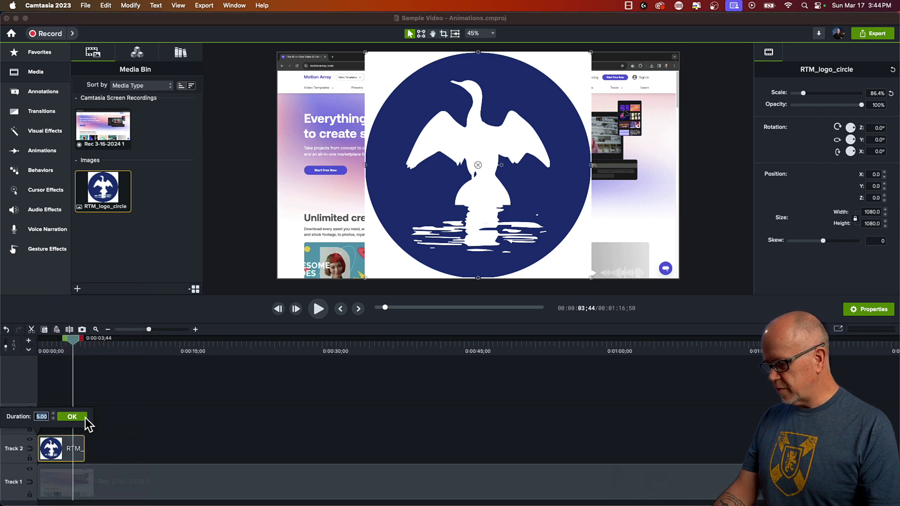
click(73, 417)
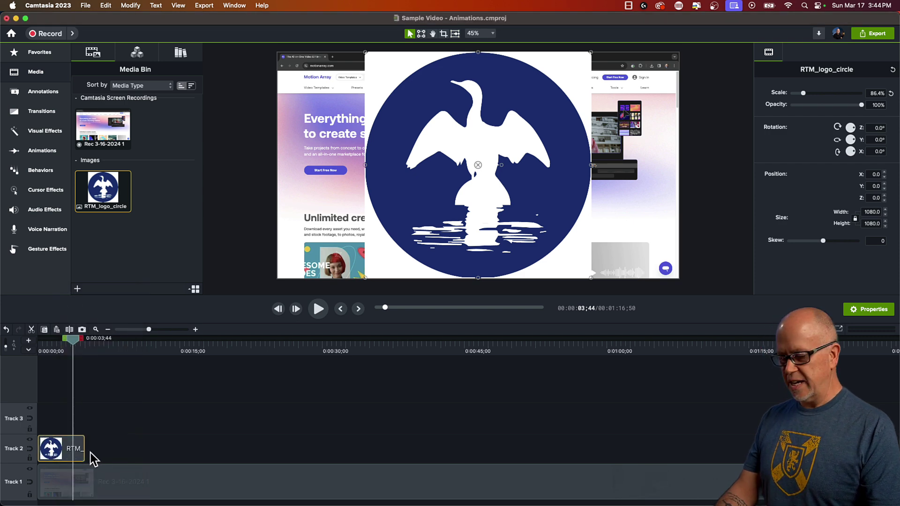
click(54, 486)
drag(54, 486, 96, 486)
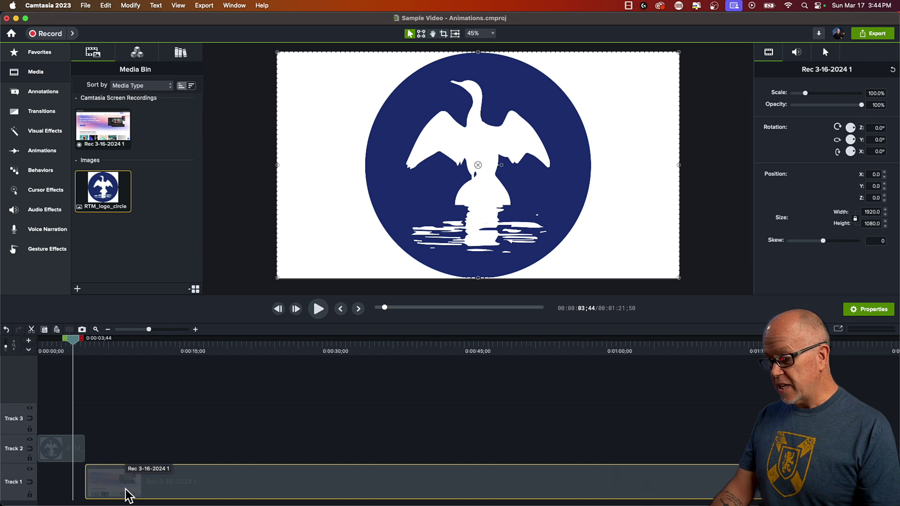
Scale the logo down to about 47.9% and move it up on the canvas to a Y position of about 135.9.
click(57, 452)
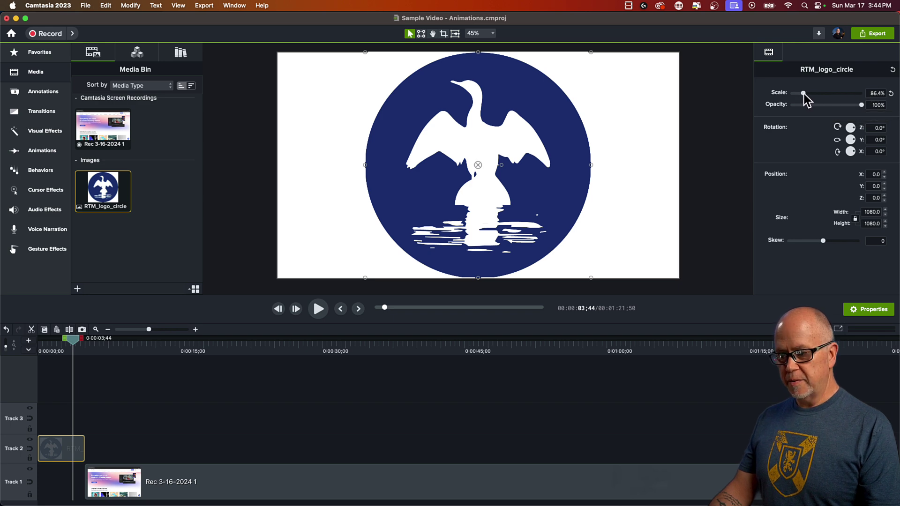
drag(804, 93, 798, 93)
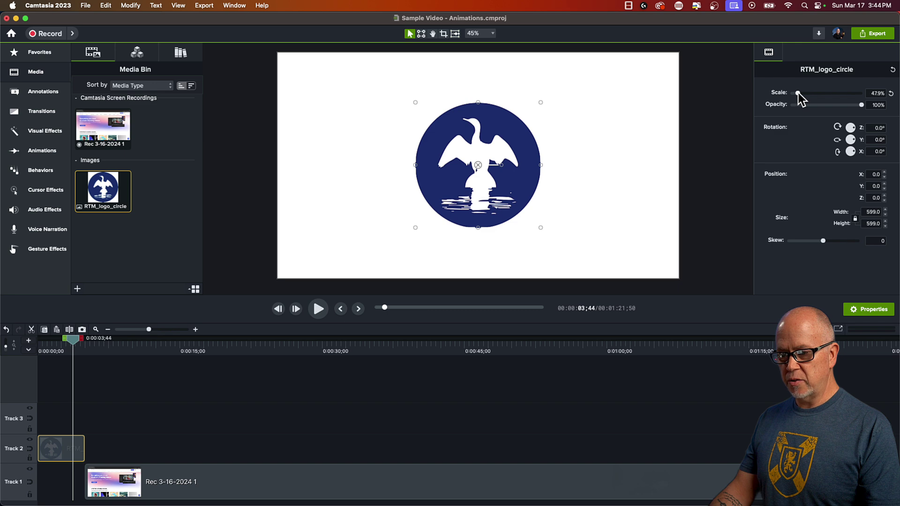
drag(490, 201, 500, 175)
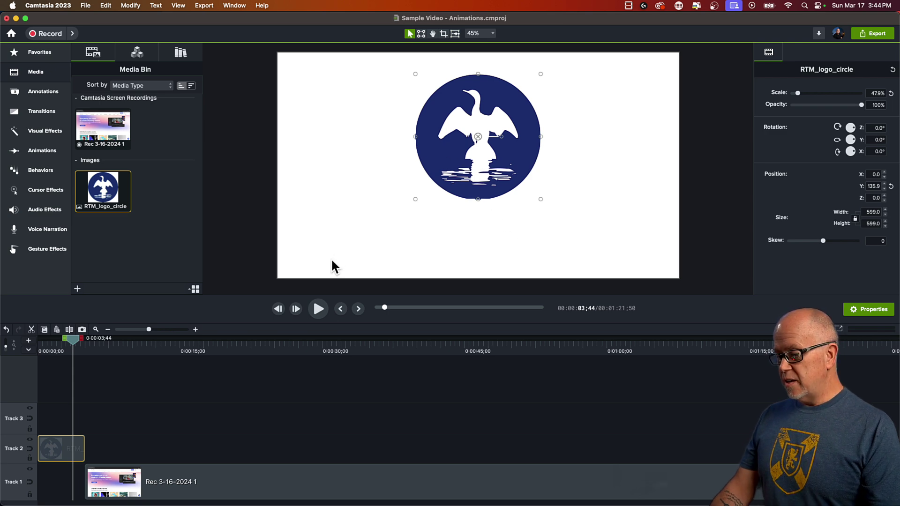
Add a Custom animation to the logo clip on Track 2, ending at about 0:00:02;39.
drag(149, 330, 154, 331)
drag(53, 503, 28, 501)
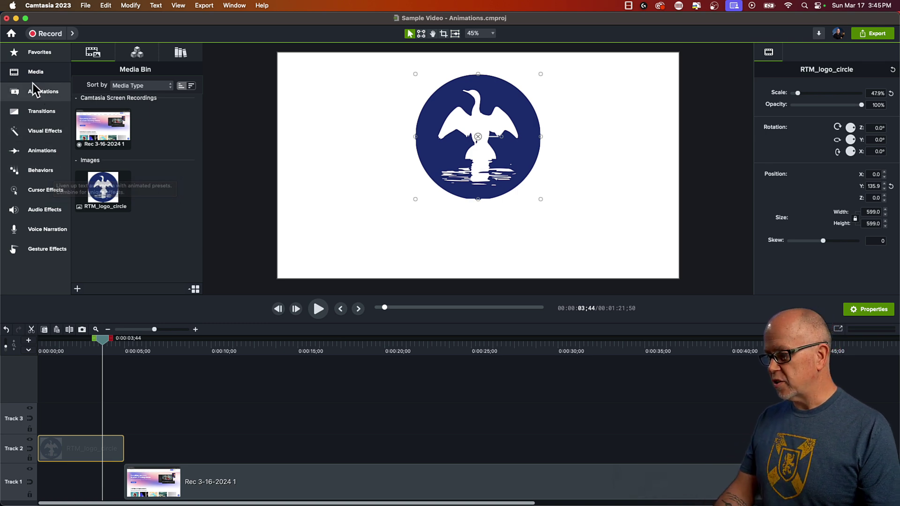
click(40, 148)
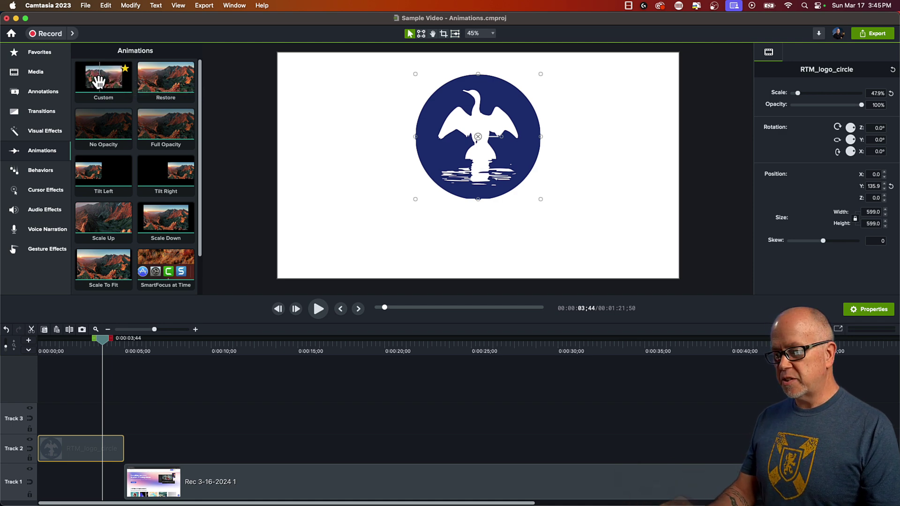
click(42, 52)
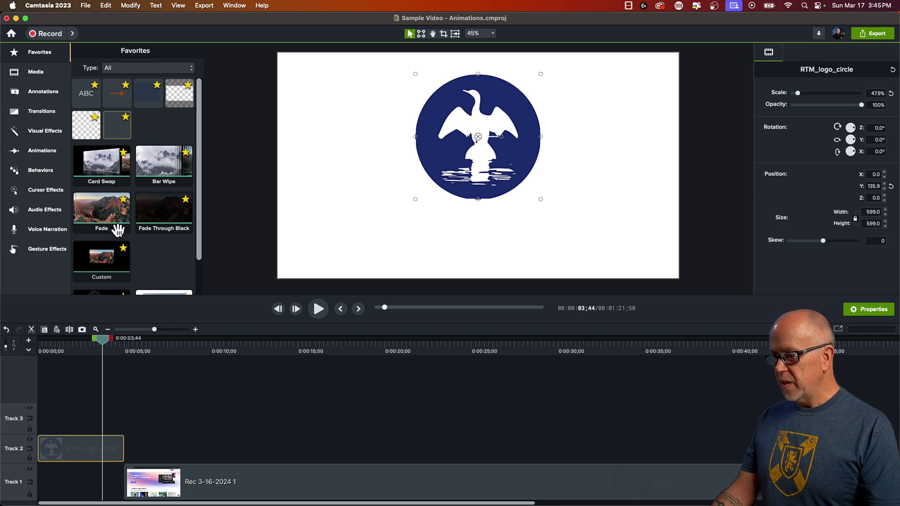
scroll(119, 236, down, 3)
scroll(165, 235, up, 3)
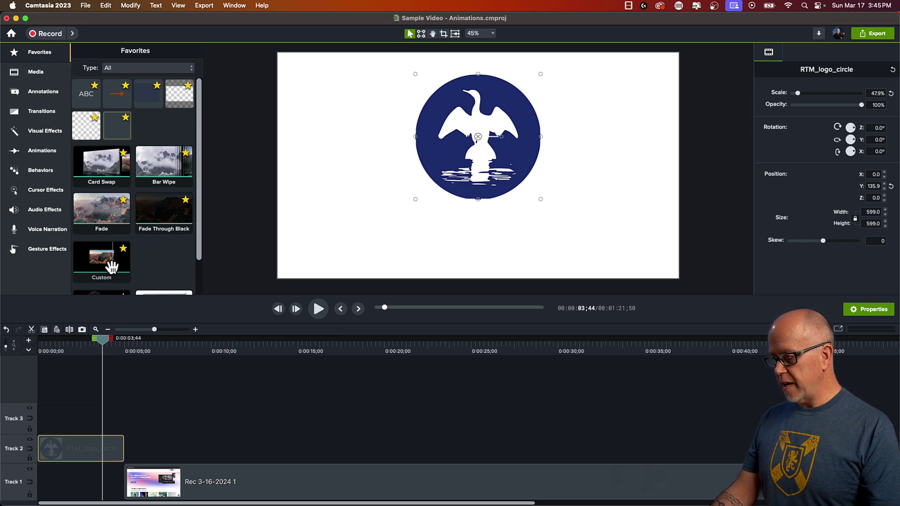
click(42, 147)
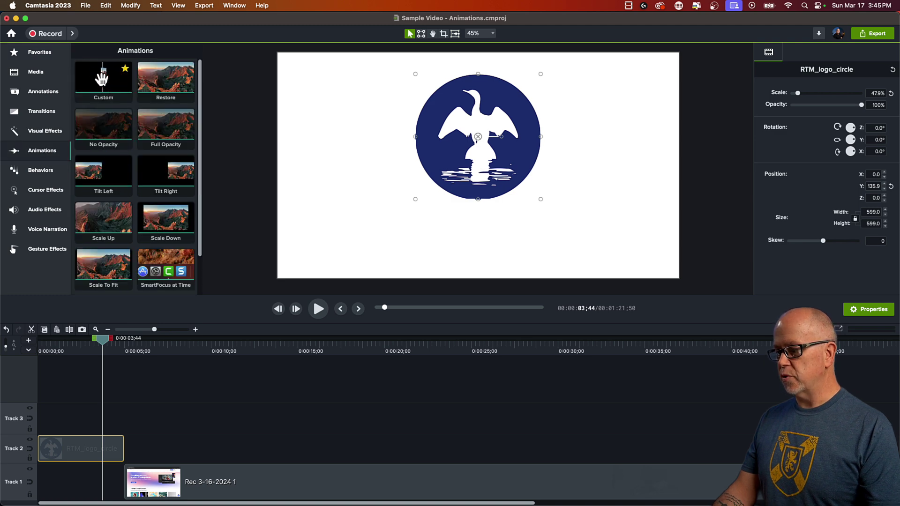
drag(106, 83, 83, 449)
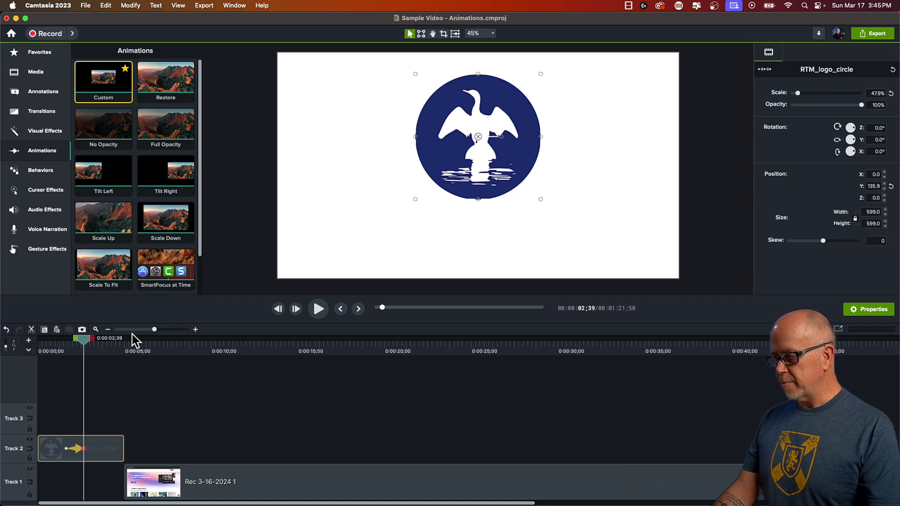
Set the logo's scale to 1.0% and opacity to 0% at the start point of its Custom animation.
drag(154, 330, 160, 330)
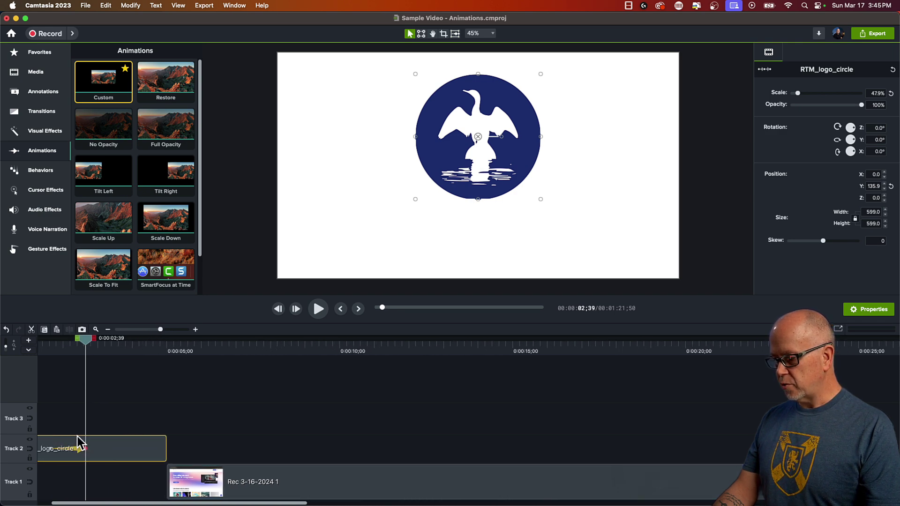
drag(63, 503, 51, 504)
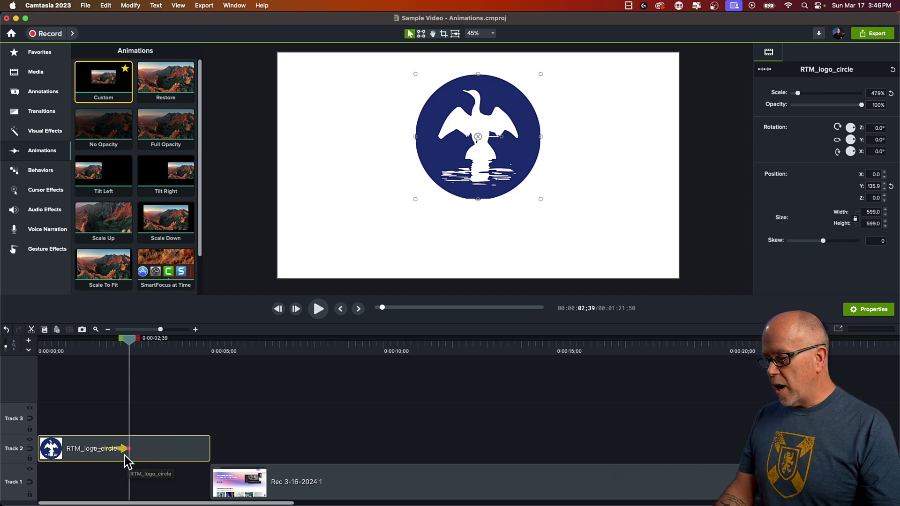
drag(124, 455, 84, 450)
click(94, 450)
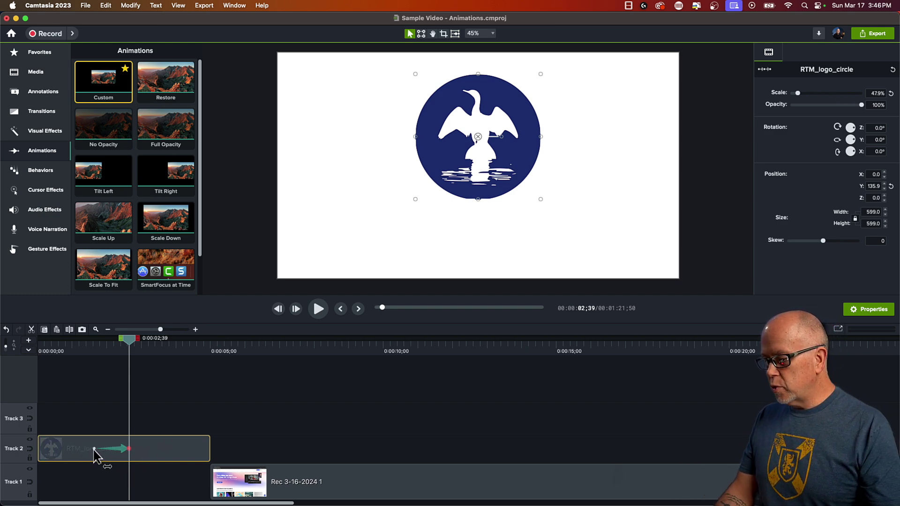
click(94, 450)
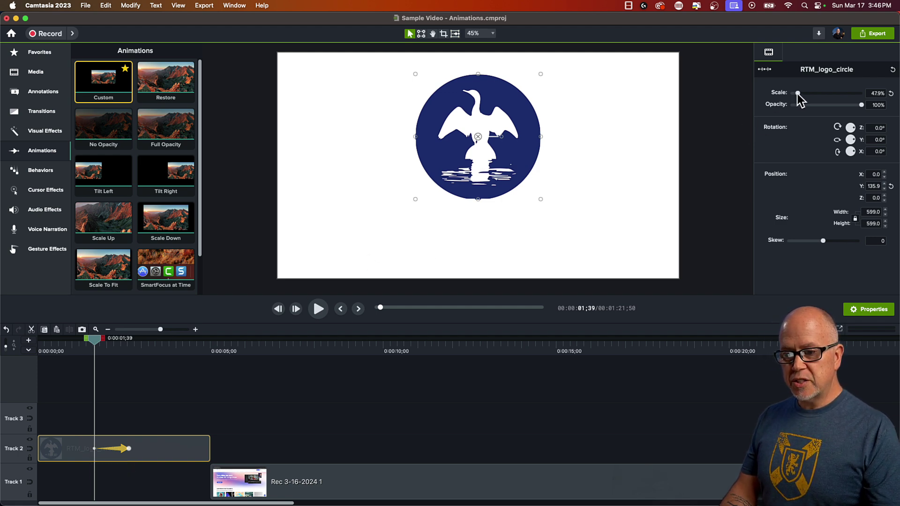
drag(799, 94, 788, 94)
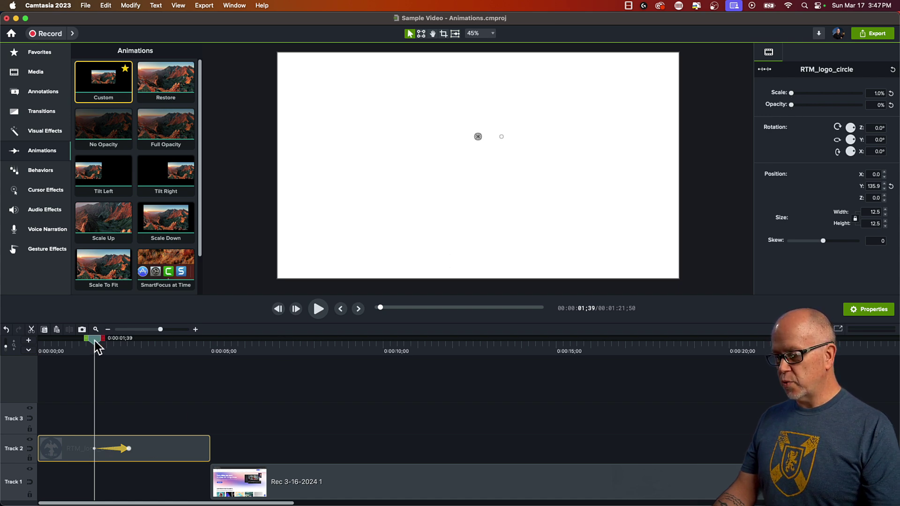
Preview the logo's scale-up and fade-in from just before the animation's start point.
drag(95, 342, 109, 343)
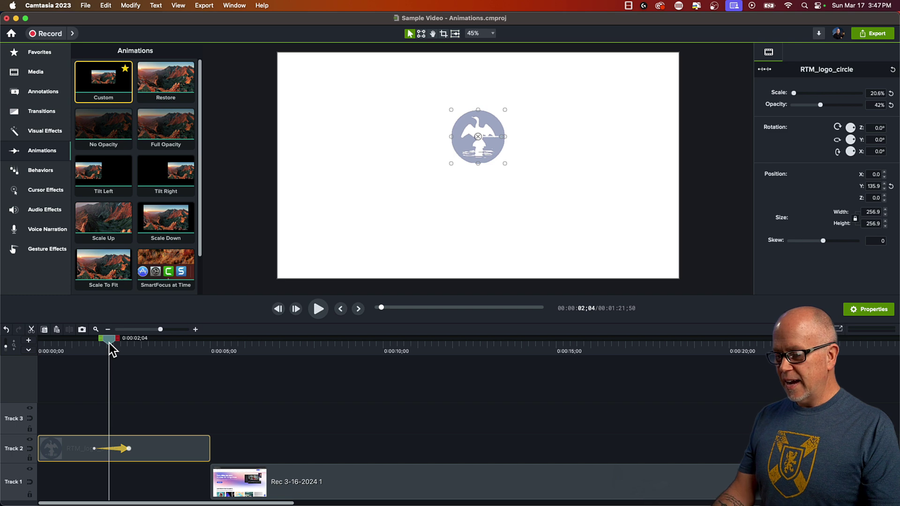
drag(109, 343, 86, 367)
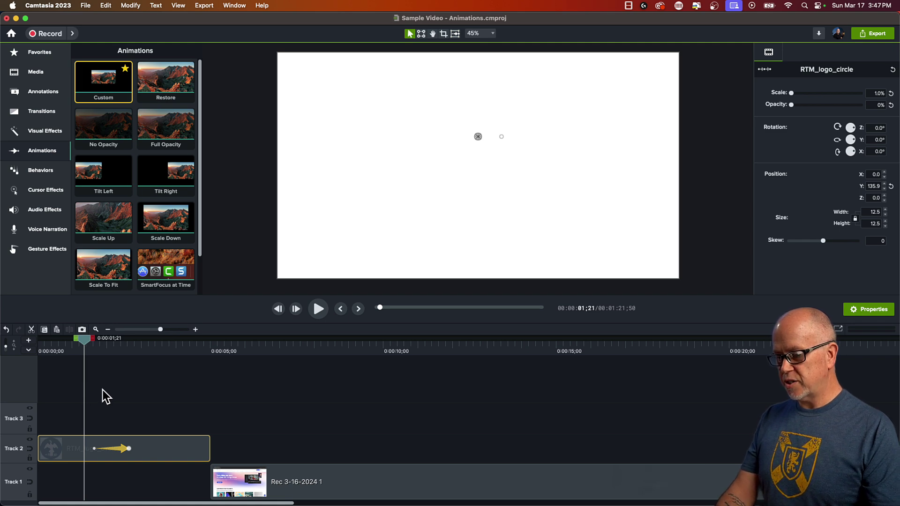
click(319, 309)
click(261, 421)
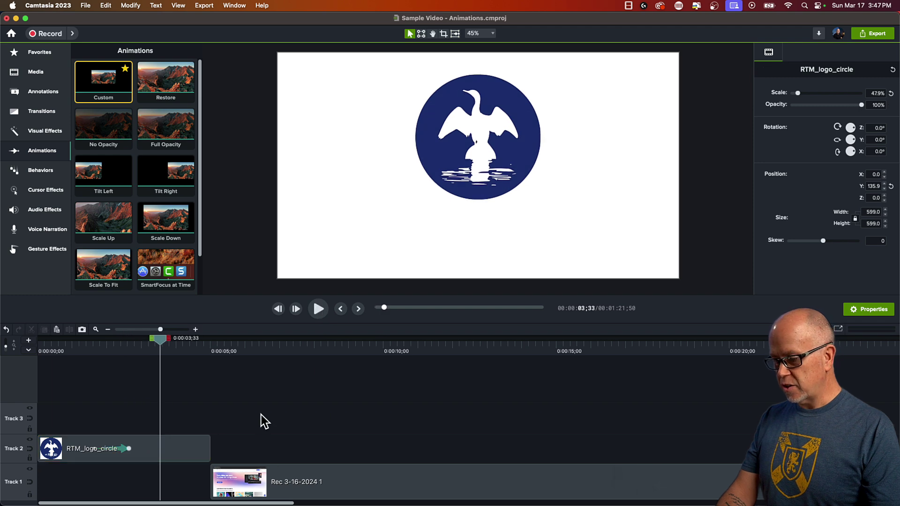
click(117, 352)
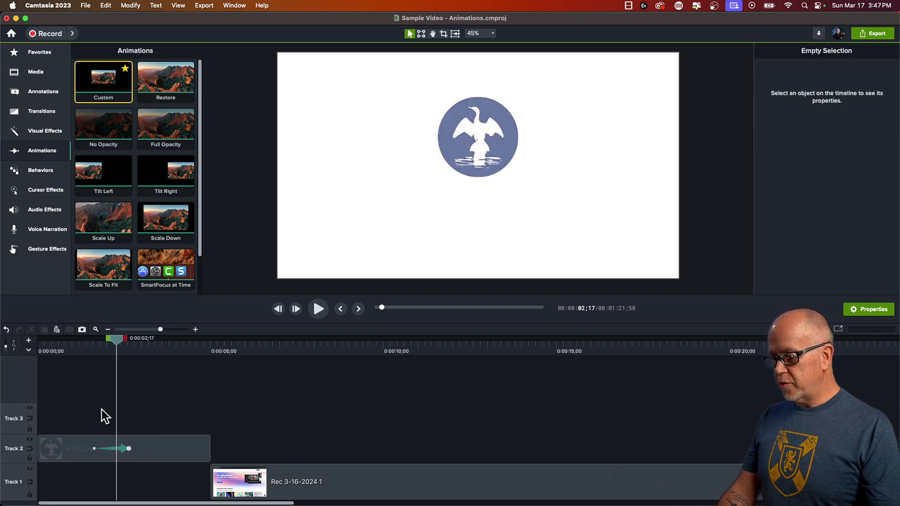
click(89, 350)
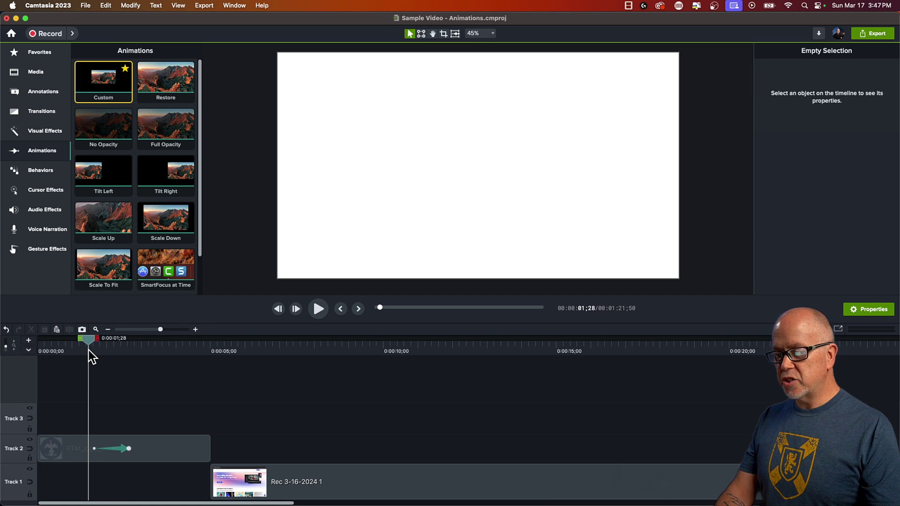
key(space)
key(space)
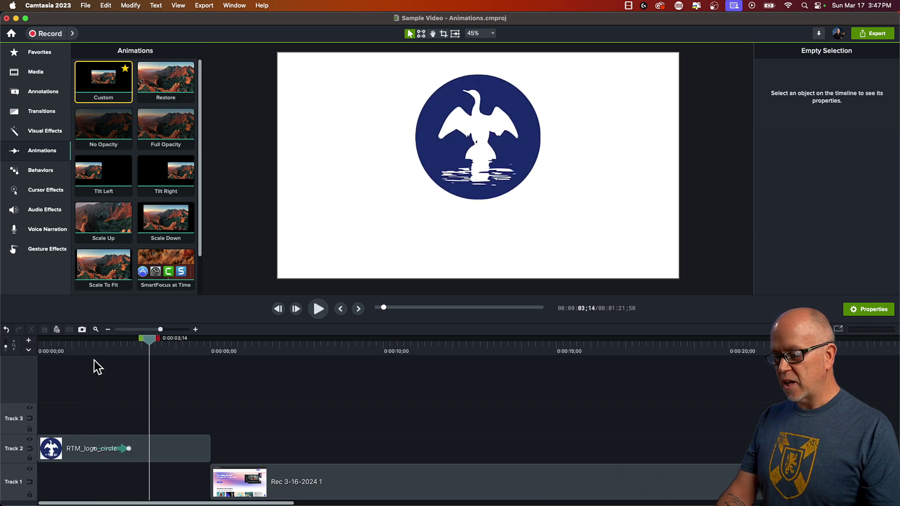
Set the easing of the logo's Custom animation to Exponential In/Out.
click(117, 351)
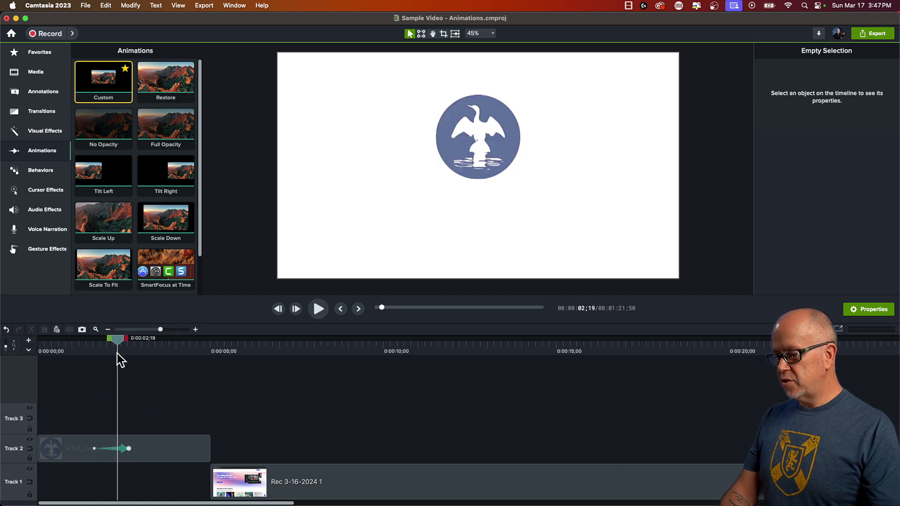
click(123, 450)
right_click(122, 448)
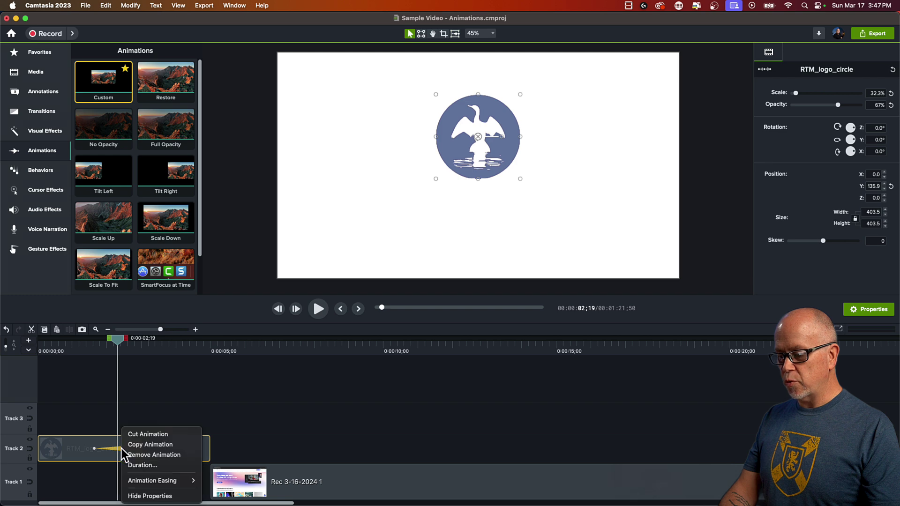
mouse_move(168, 486)
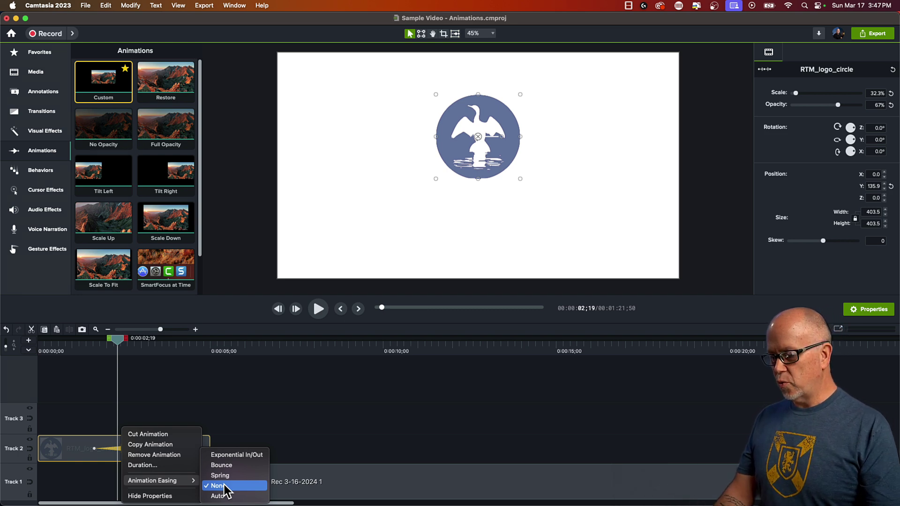
click(237, 455)
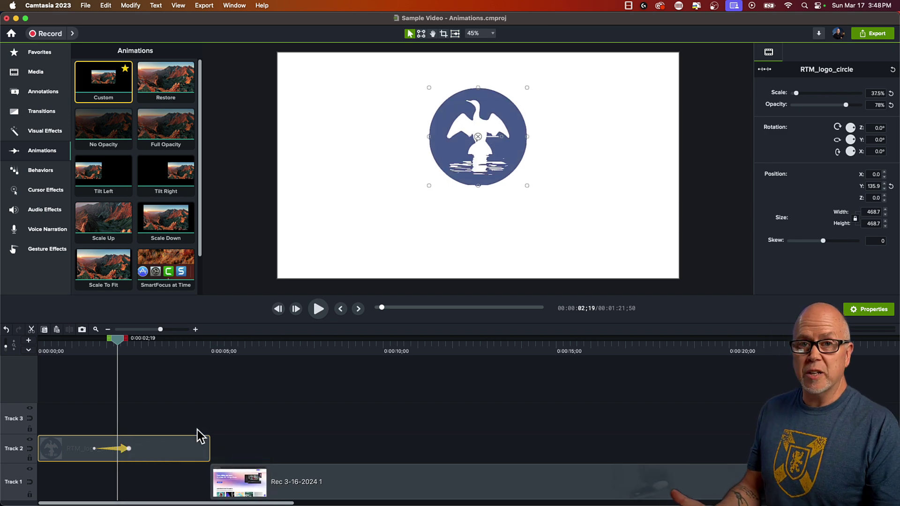
Play back the logo animation from just before its start to check the Exponential In/Out easing.
click(86, 350)
key(space)
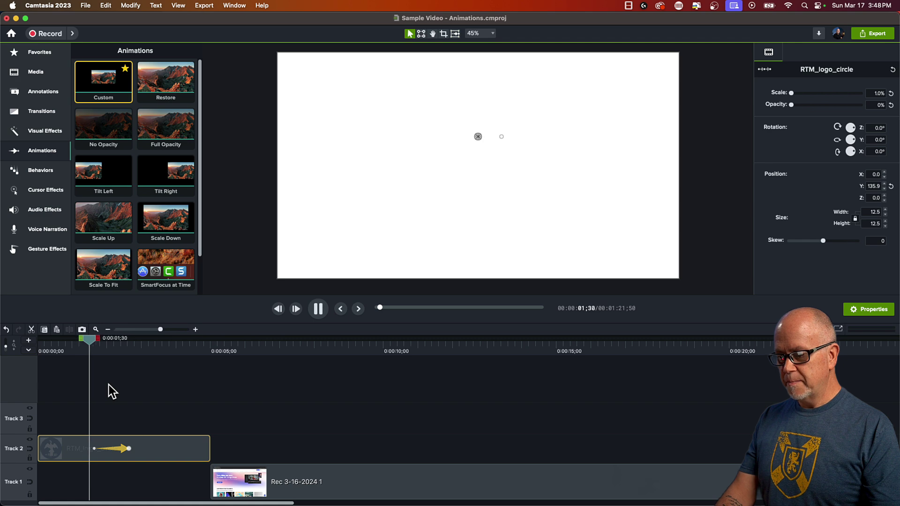
key(space)
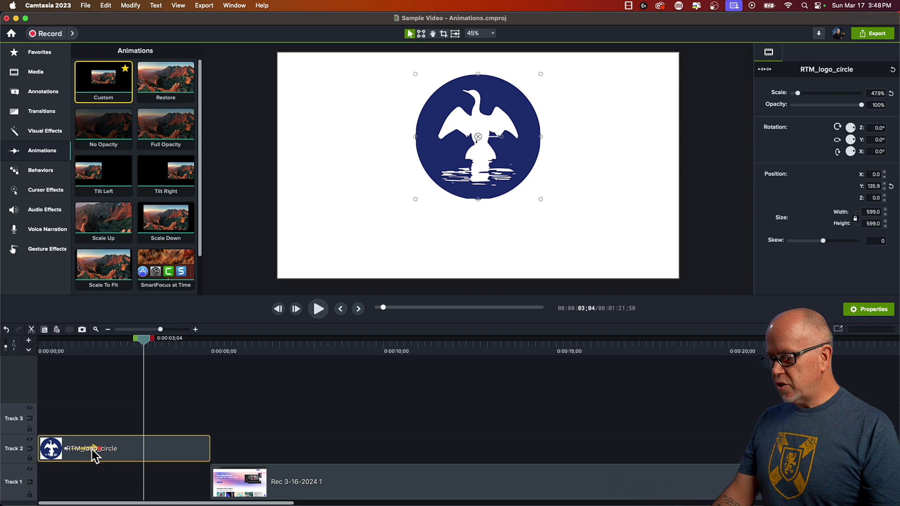
Move the logo's Custom animation to the very start of the logo clip.
click(56, 390)
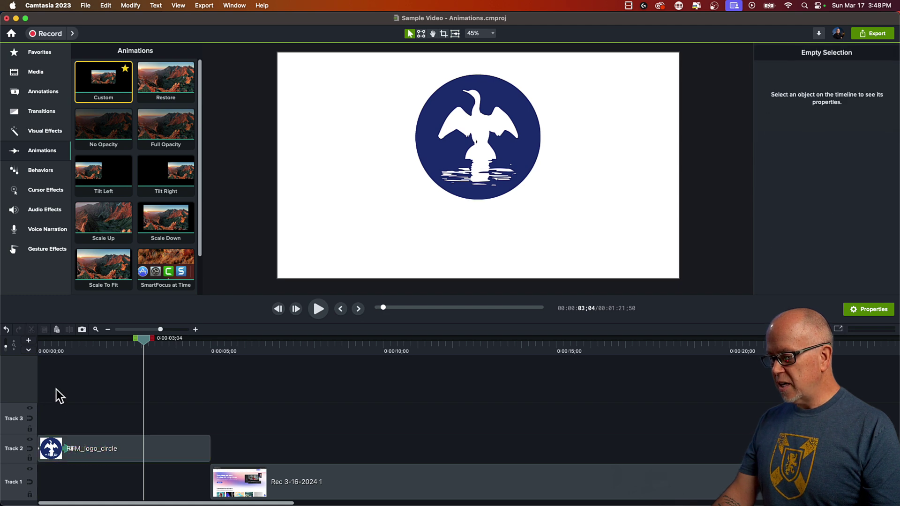
click(44, 348)
click(68, 450)
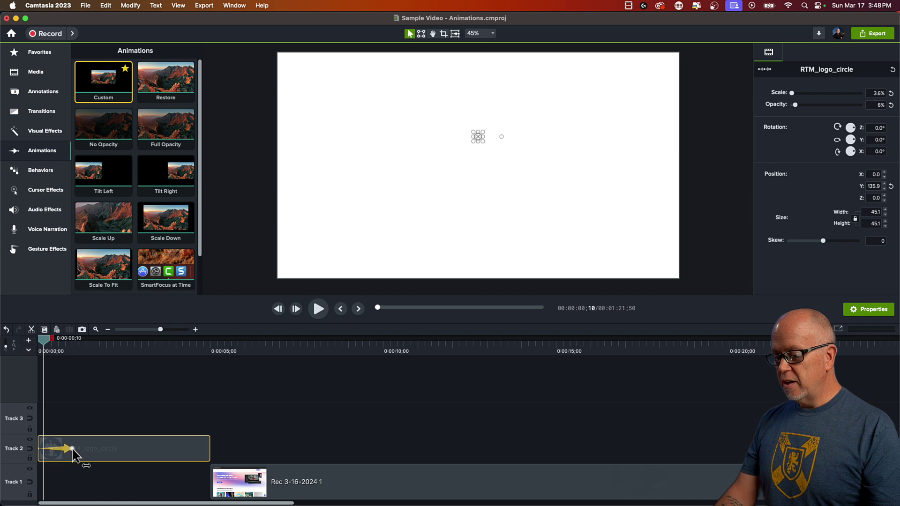
Extend the logo animation's end time to 0:00:02;46 and play it back from near the start.
click(73, 450)
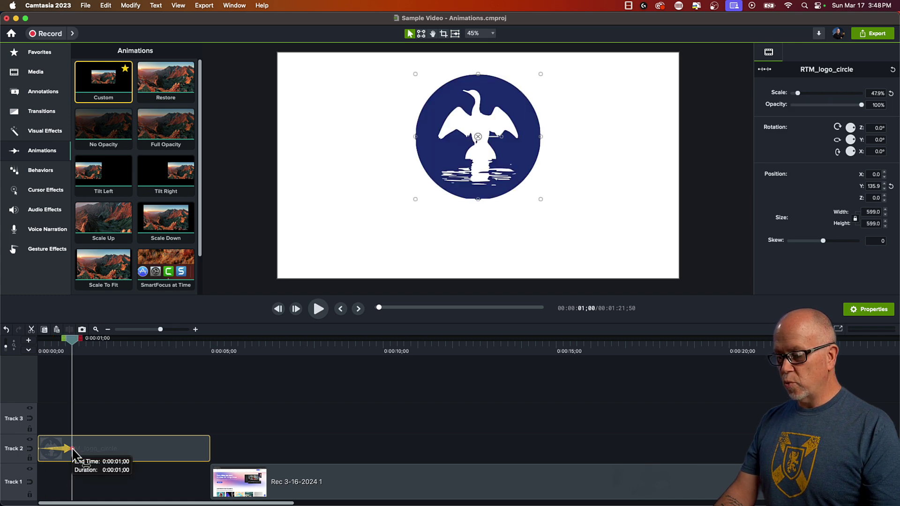
drag(73, 451, 134, 457)
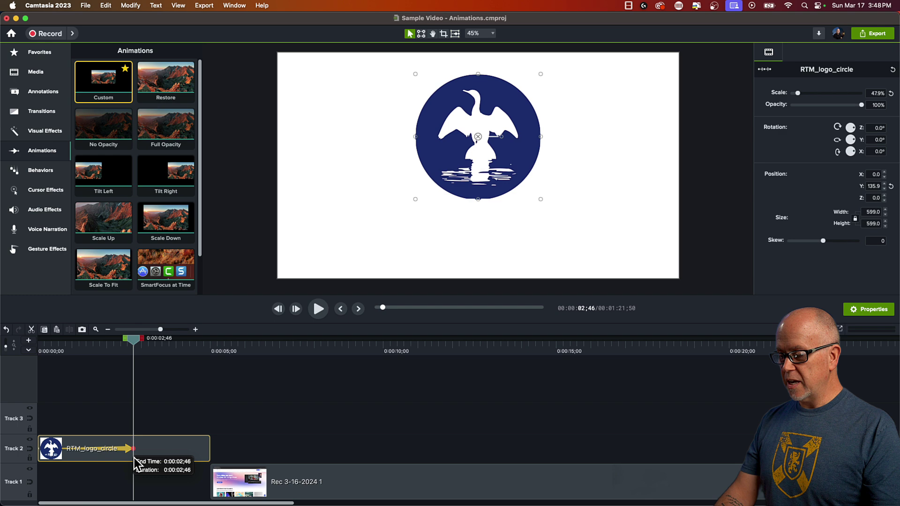
click(54, 348)
key(space)
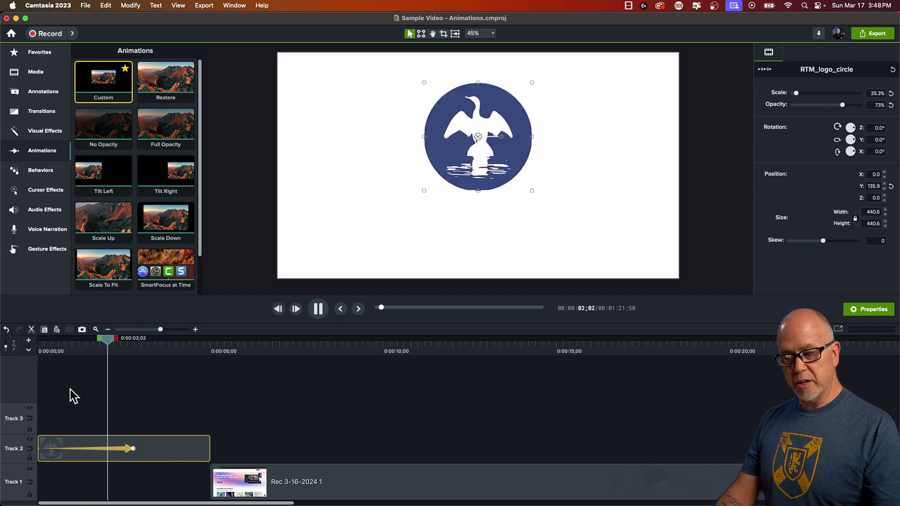
key(space)
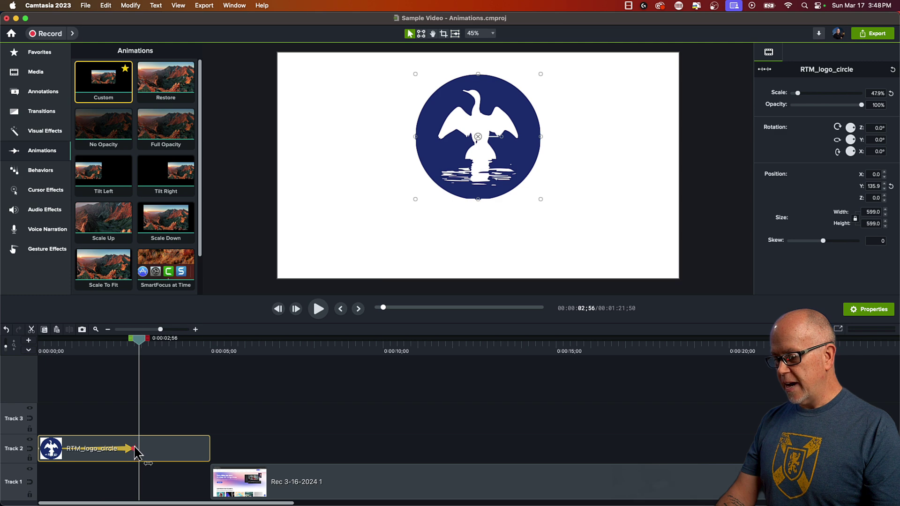
Shorten the logo animation so it ends close to the clip's start, and preview it from the beginning.
click(132, 450)
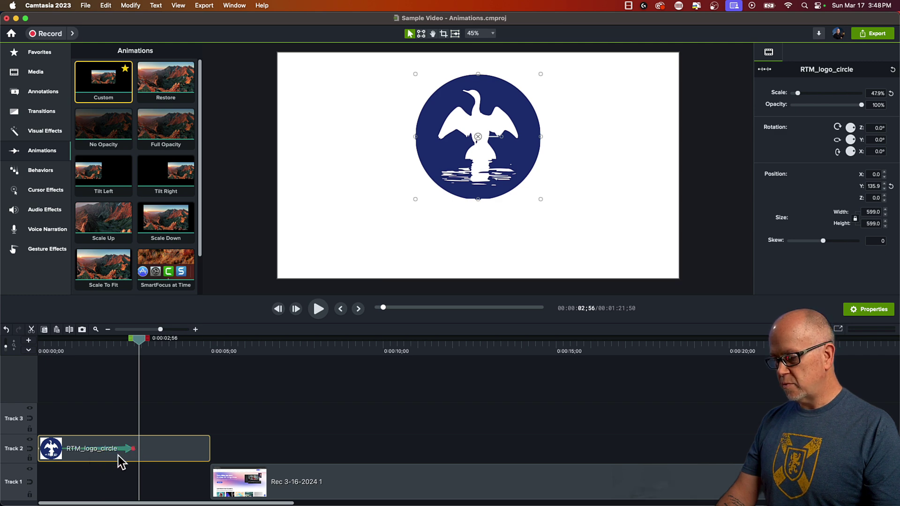
drag(134, 451, 56, 449)
drag(55, 339, 29, 342)
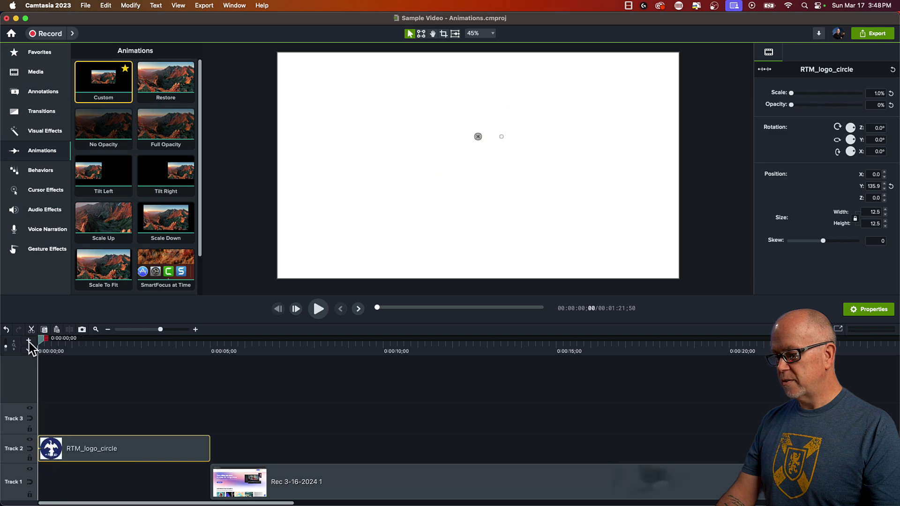
key(space)
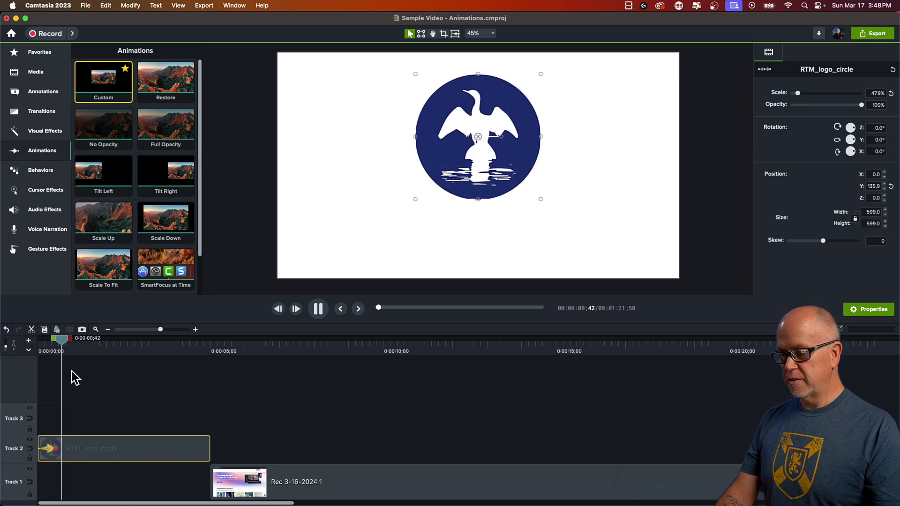
key(space)
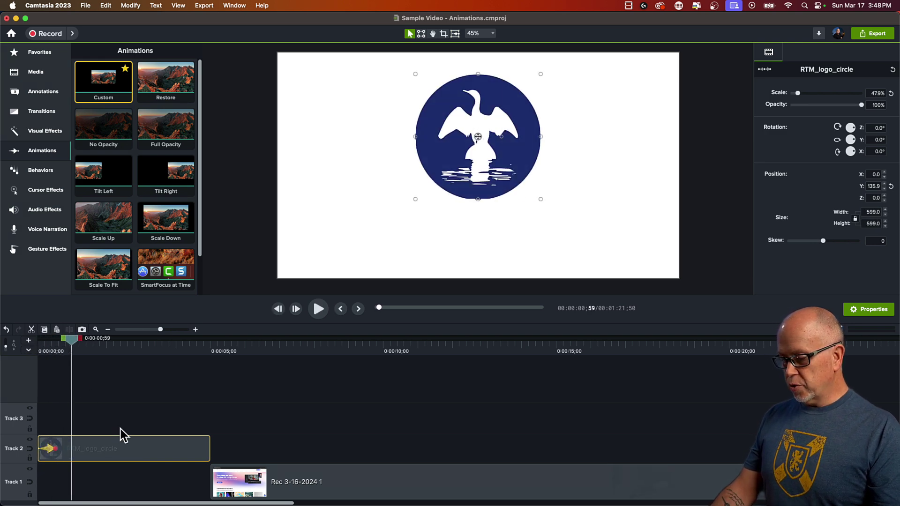
Undo both duration changes to the logo animation and check its end point.
key(super+z)
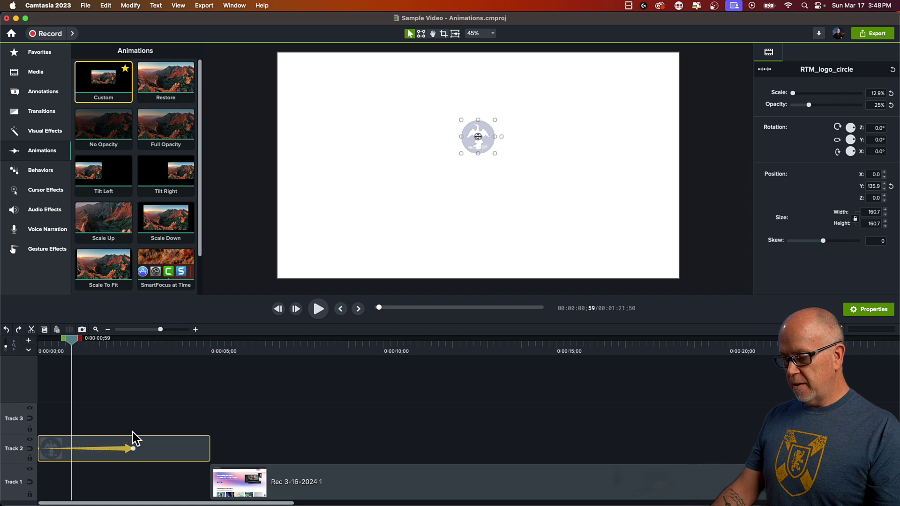
key(super+shift+z)
click(135, 414)
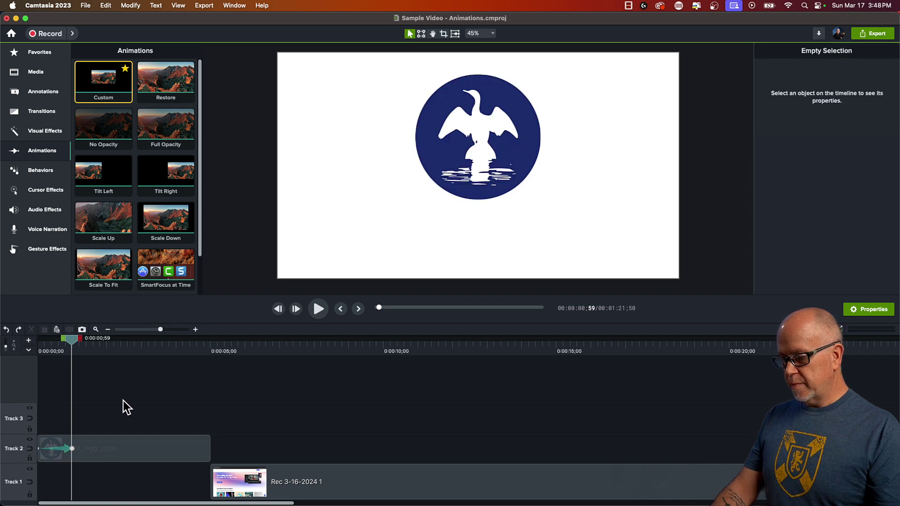
click(73, 450)
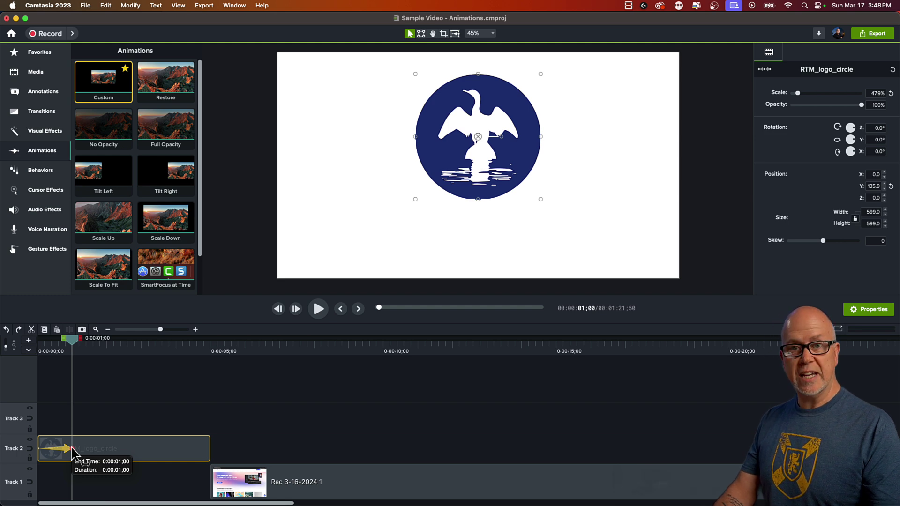
click(92, 413)
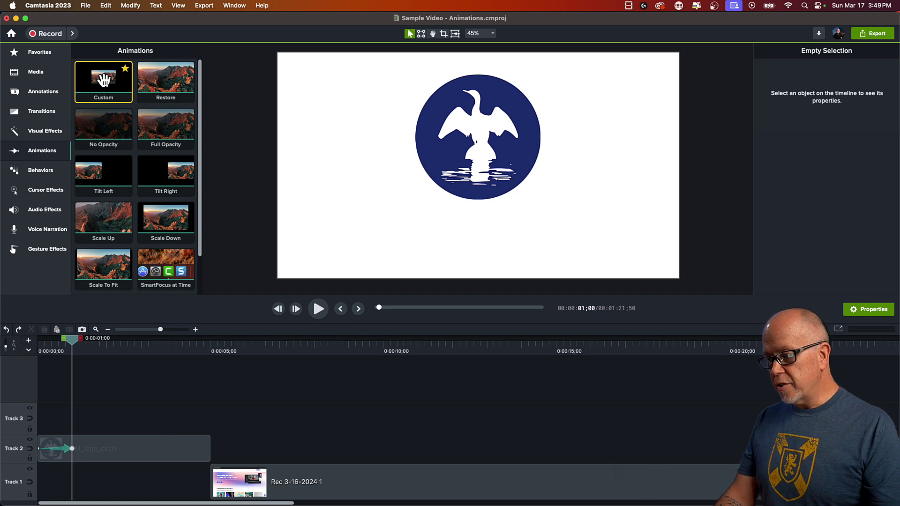
Add a second Custom animation to the logo clip after the first and set its scale to 53%.
drag(104, 81, 140, 451)
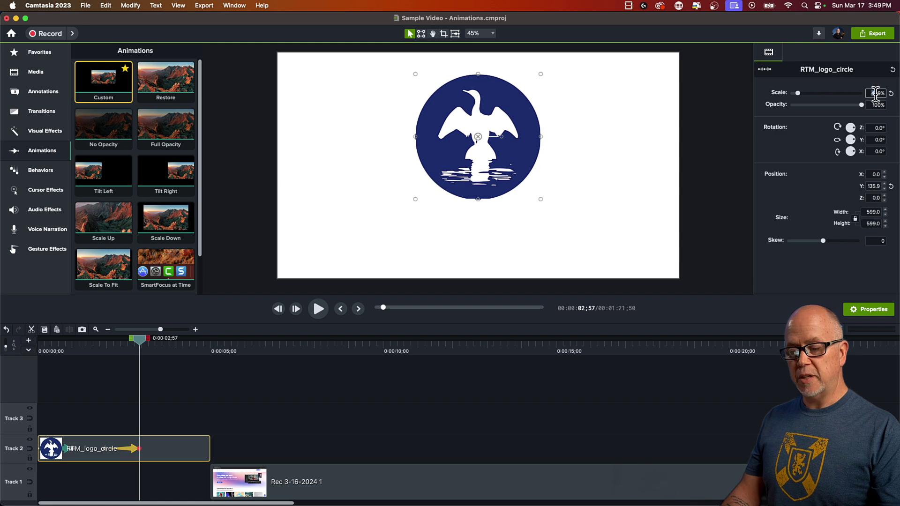
click(877, 94)
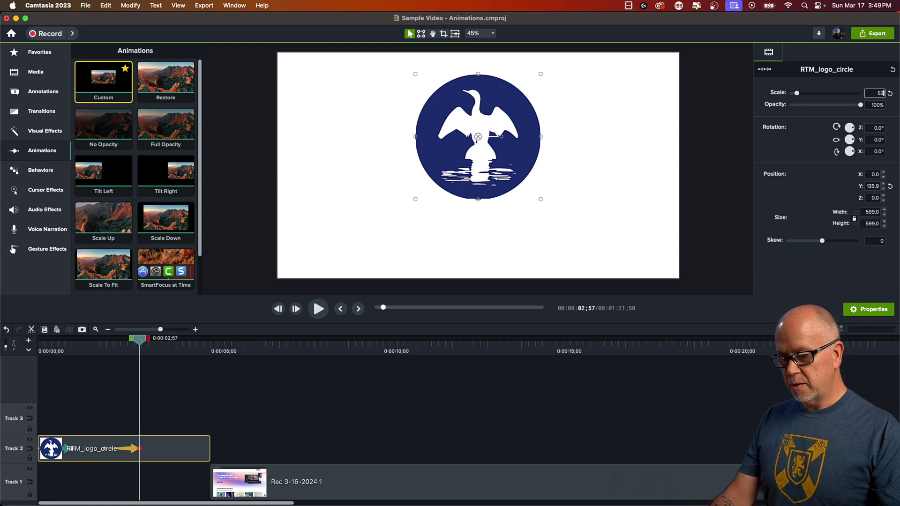
key(Tab)
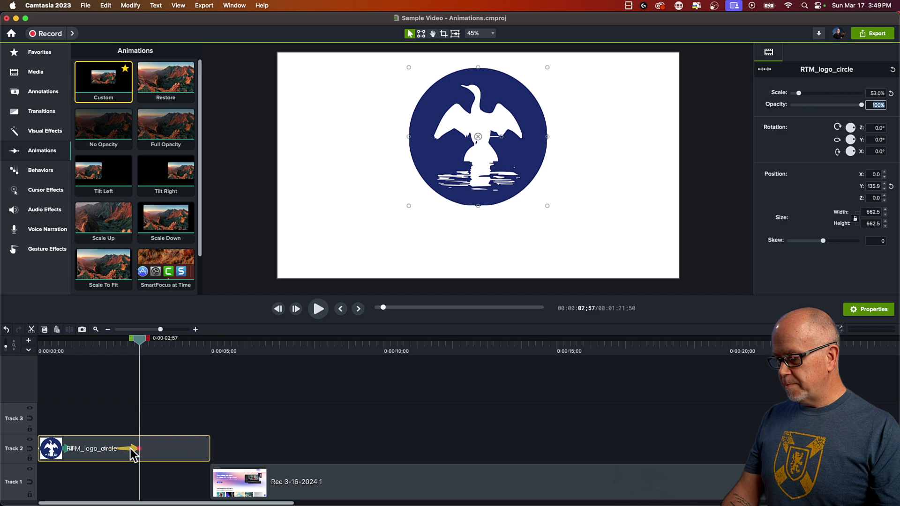
Move the second logo animation directly after the first and extend its end to the clip's end at 0:00:04;59.
click(103, 349)
drag(102, 346, 106, 379)
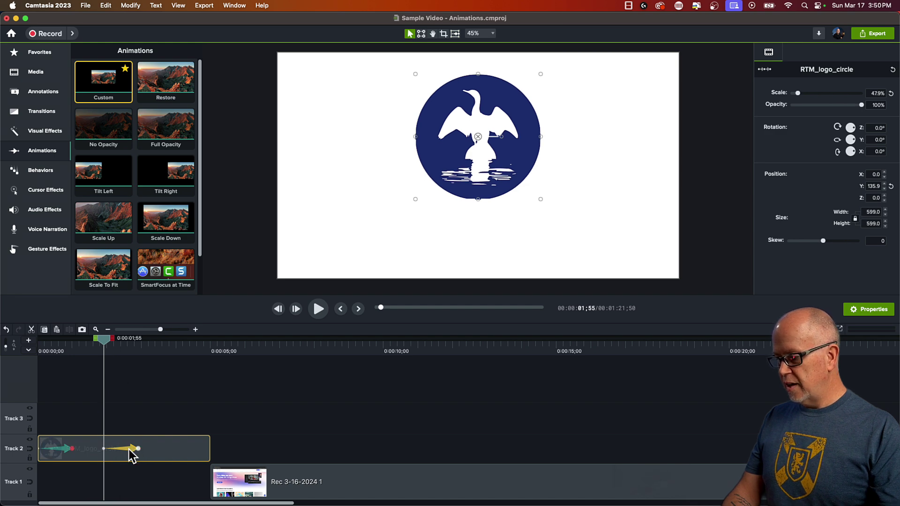
drag(129, 449, 91, 449)
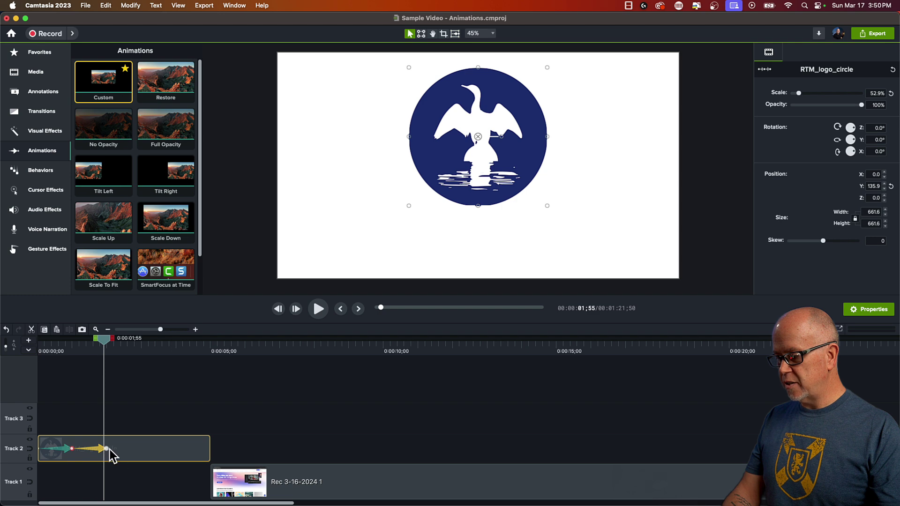
drag(107, 449, 226, 468)
click(164, 415)
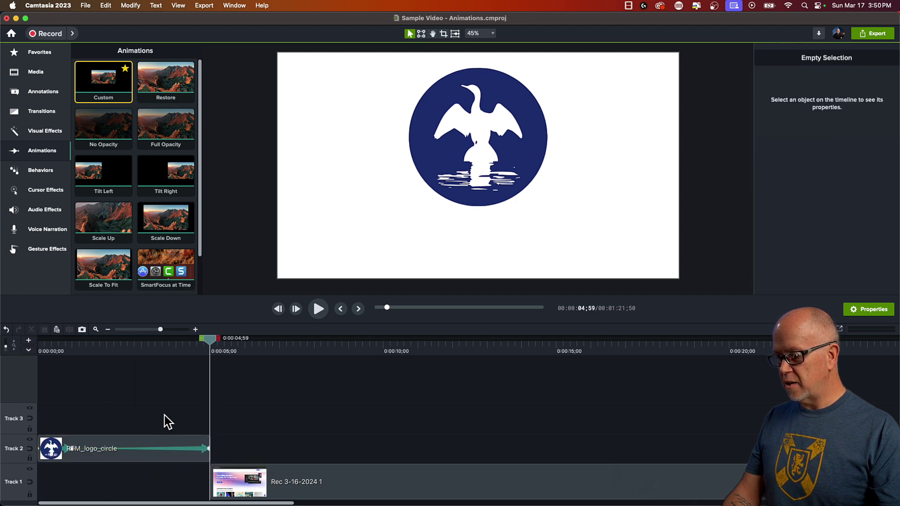
Set the easing of the second logo animation to None.
click(188, 457)
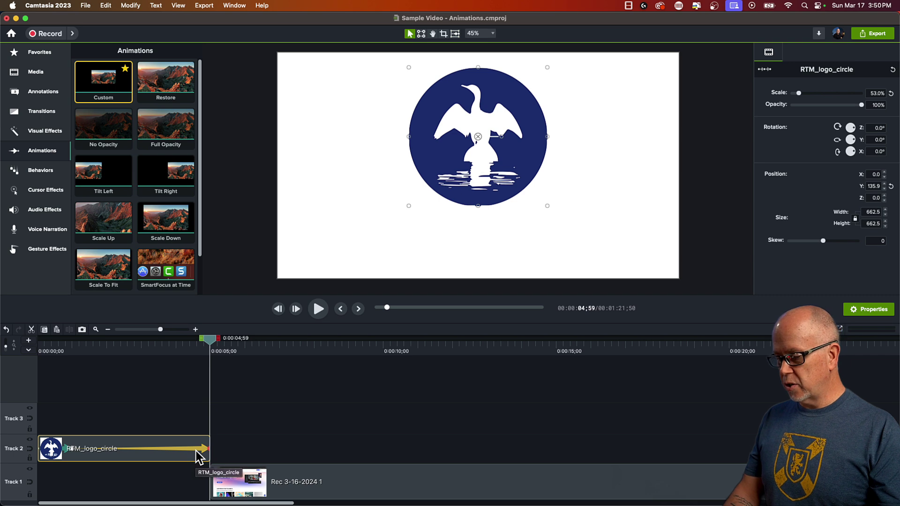
right_click(196, 452)
key(Escape)
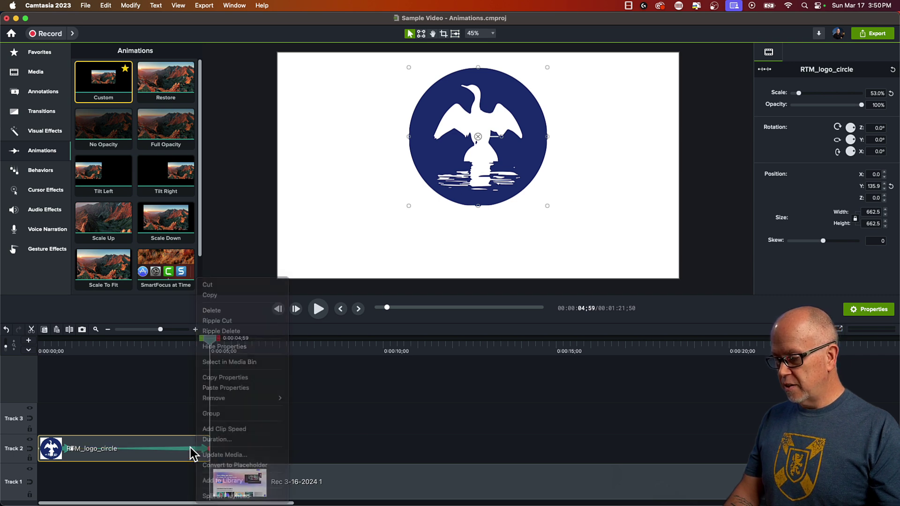
click(189, 449)
right_click(190, 450)
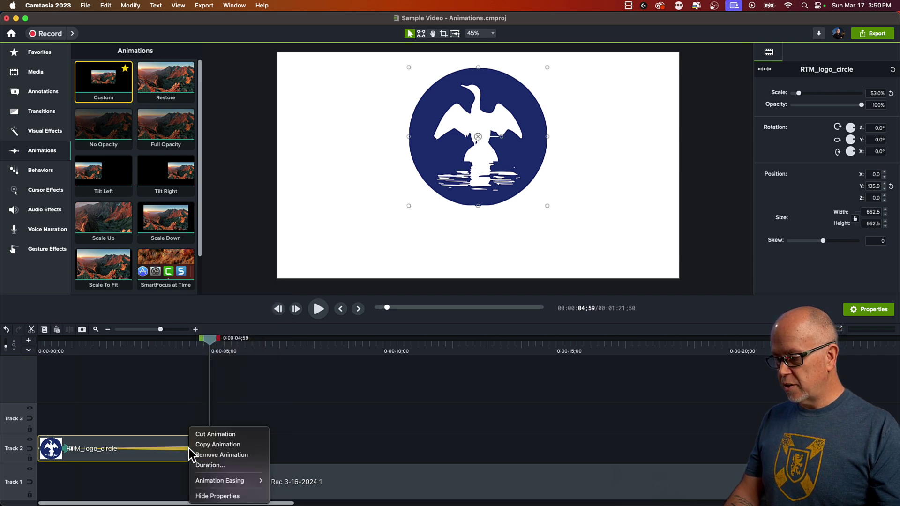
mouse_move(221, 482)
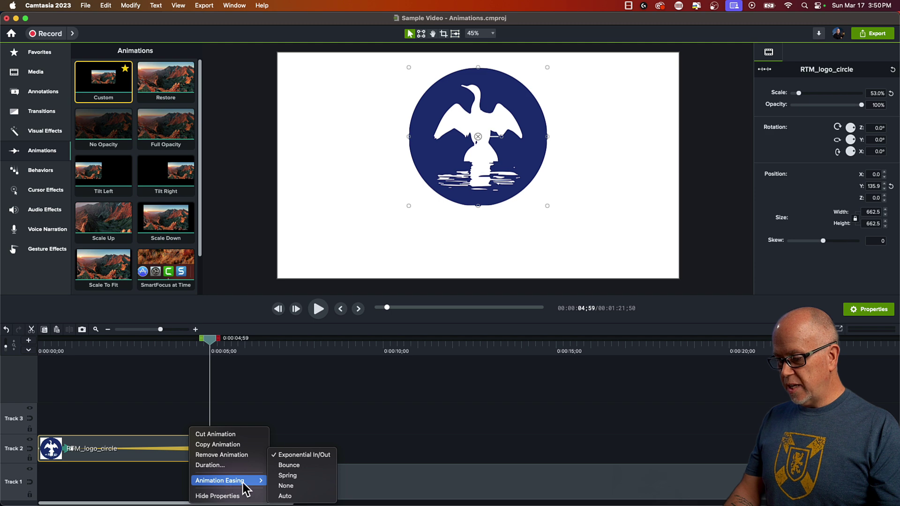
click(288, 487)
click(190, 418)
Play back the logo intro from the start of the timeline into the screen recording.
drag(127, 351, 32, 352)
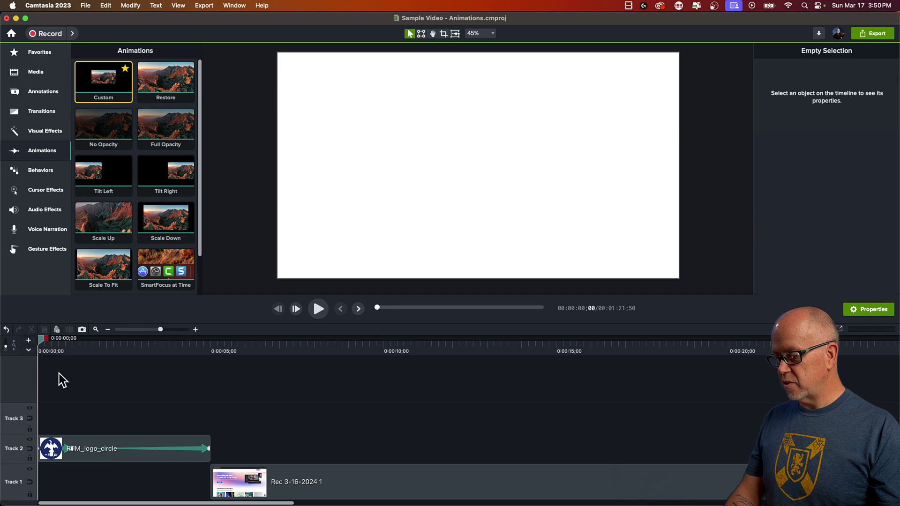
key(space)
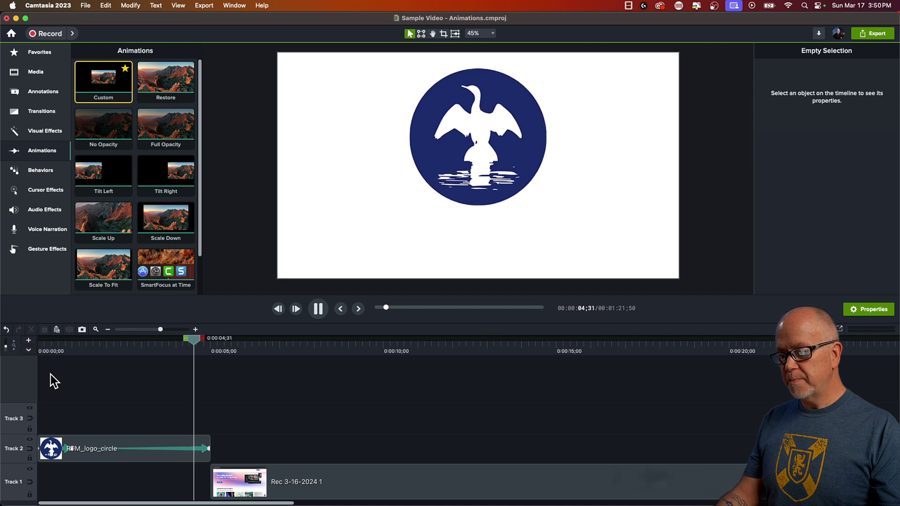
key(space)
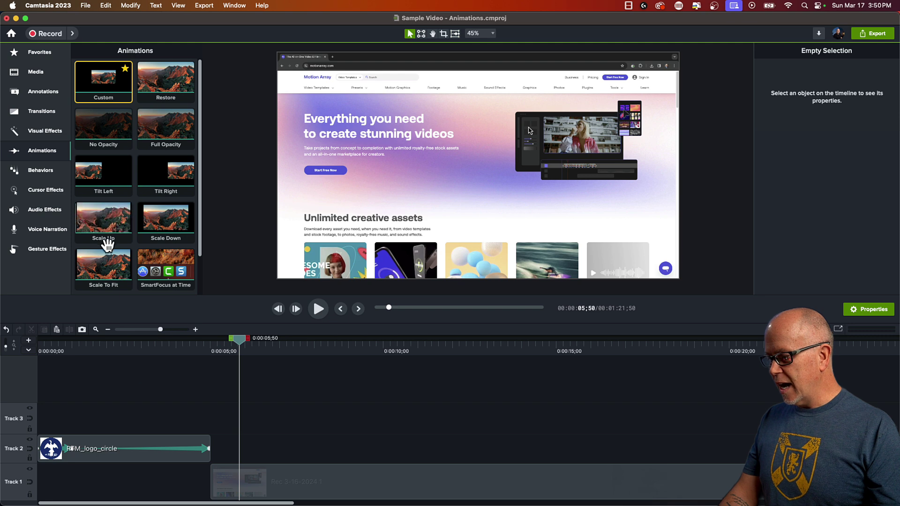
Add a Fade transition to the end of the logo clip and to the start of the recording clip on Track 1.
click(37, 113)
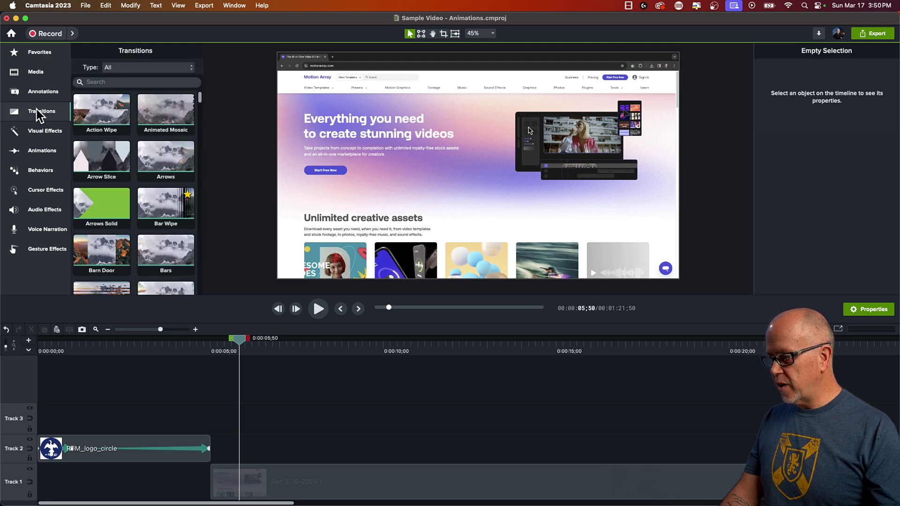
scroll(112, 177, down, 5)
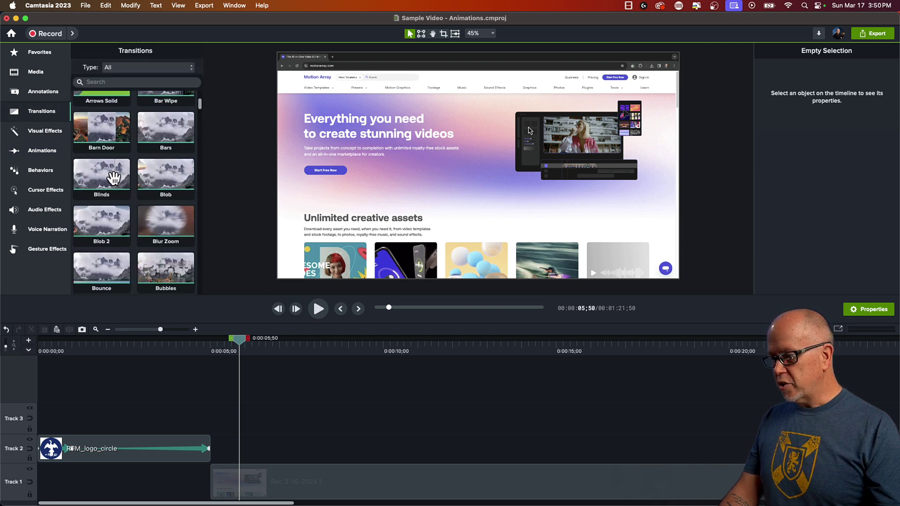
scroll(114, 178, down, 10)
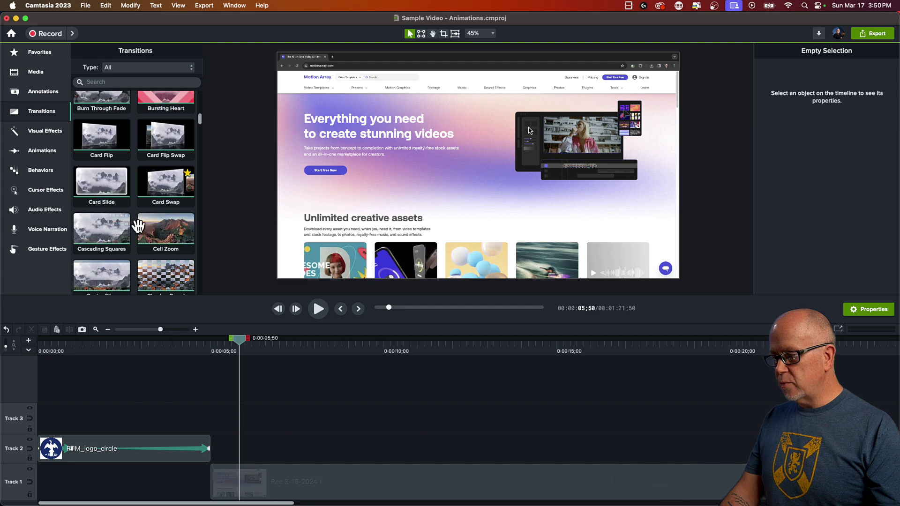
scroll(114, 225, up, 15)
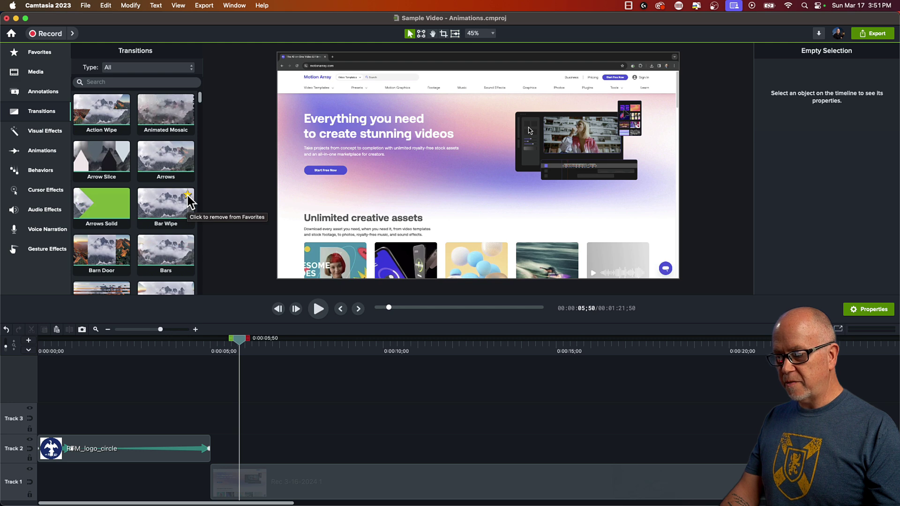
click(42, 54)
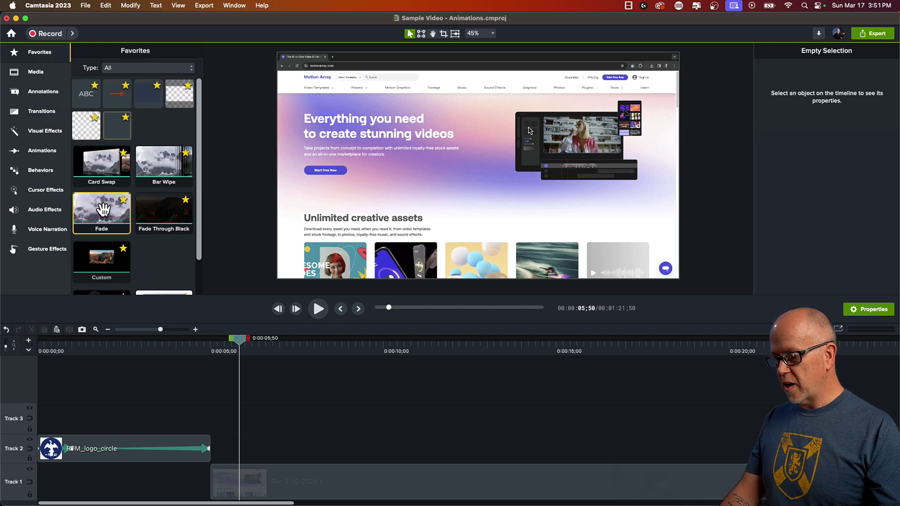
drag(103, 209, 198, 413)
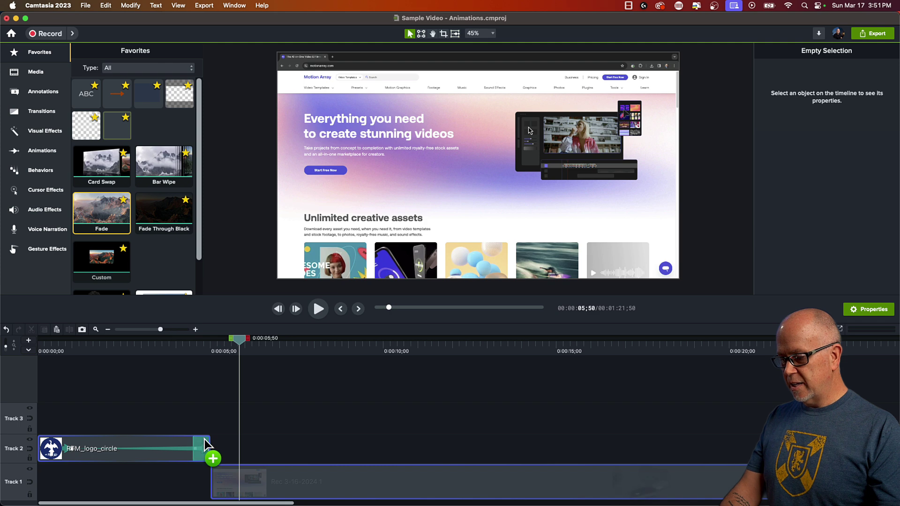
drag(202, 449, 203, 449)
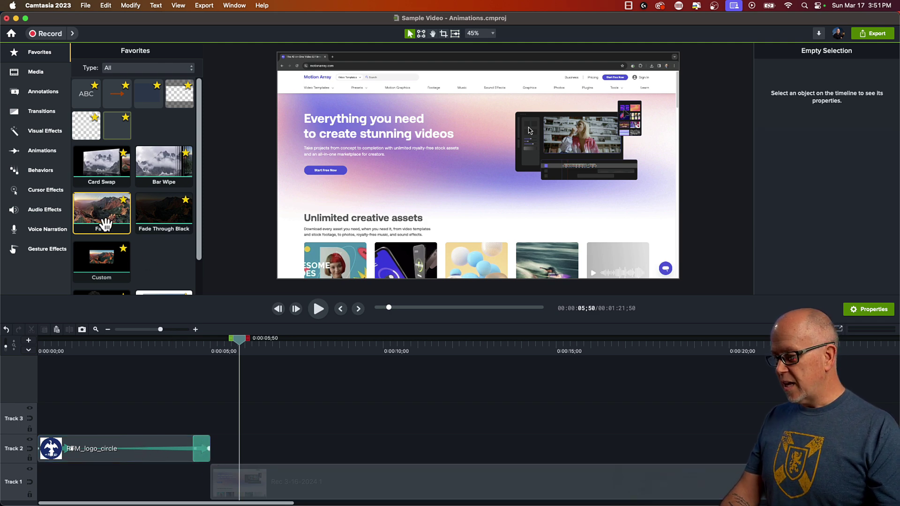
drag(103, 216, 221, 488)
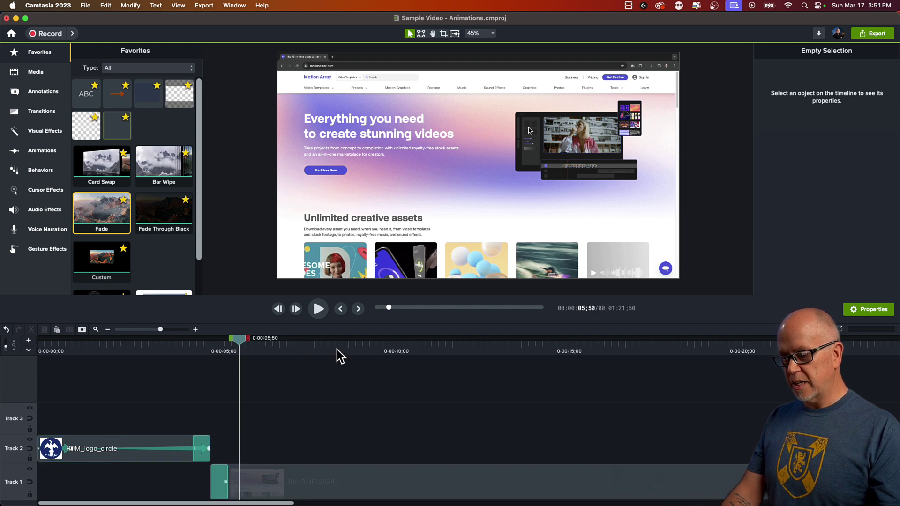
Play back the faded change from the logo clip into the screen recording.
click(157, 347)
key(space)
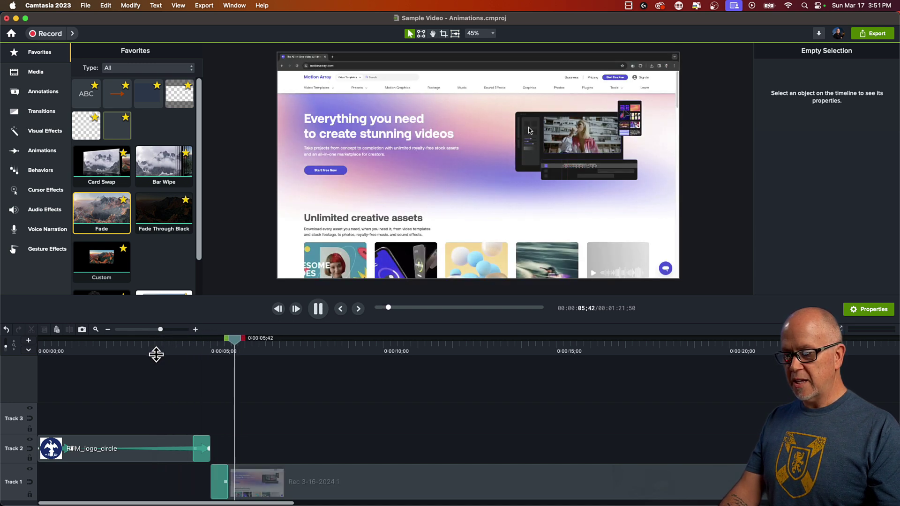
key(space)
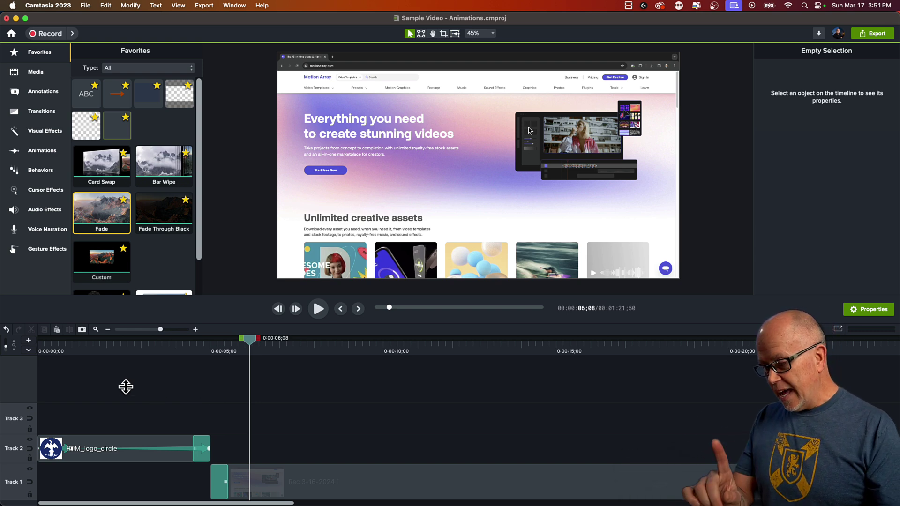
Add a plain ABC text callout to Track 3, starting where the first logo animation ends and trimmed to the logo clip's end.
click(119, 346)
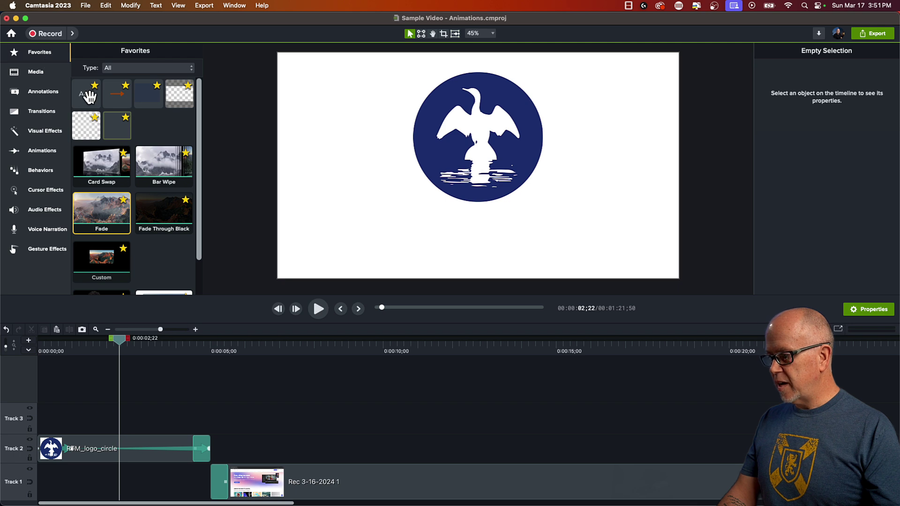
click(42, 92)
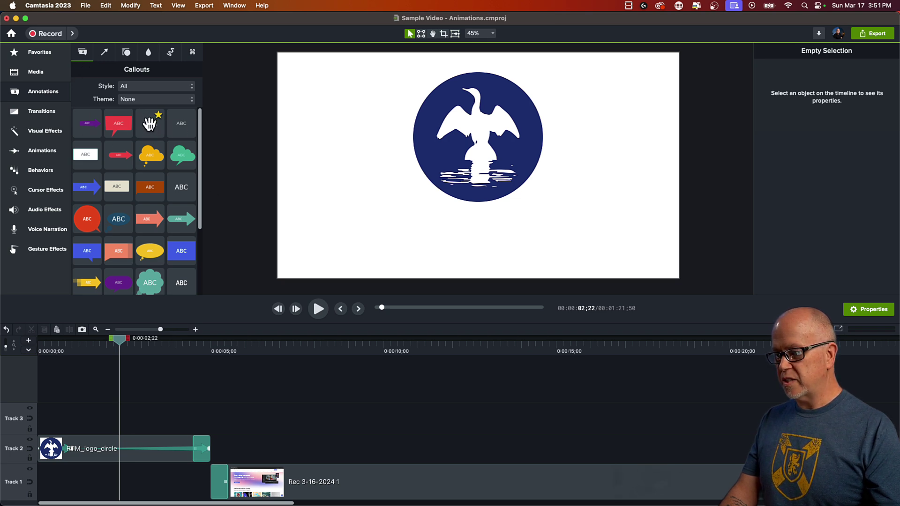
scroll(130, 232, down, 3)
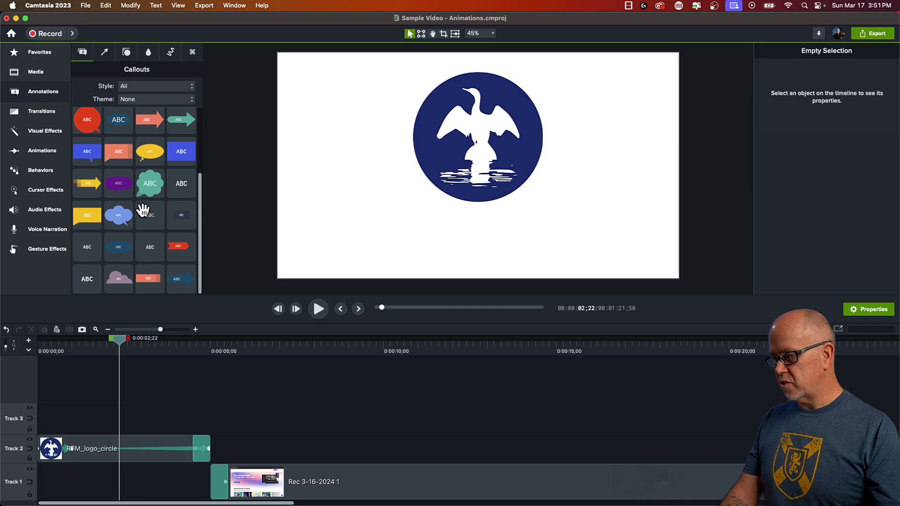
scroll(122, 235, up, 3)
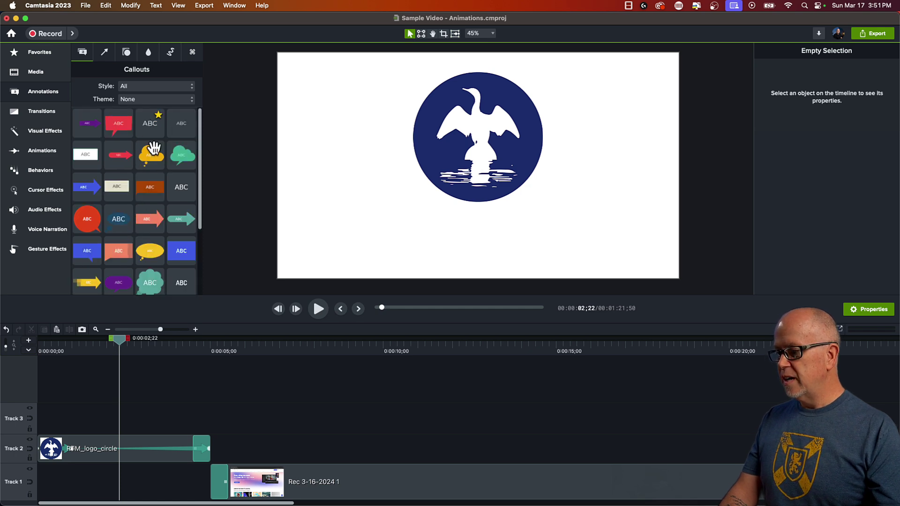
drag(150, 125, 140, 409)
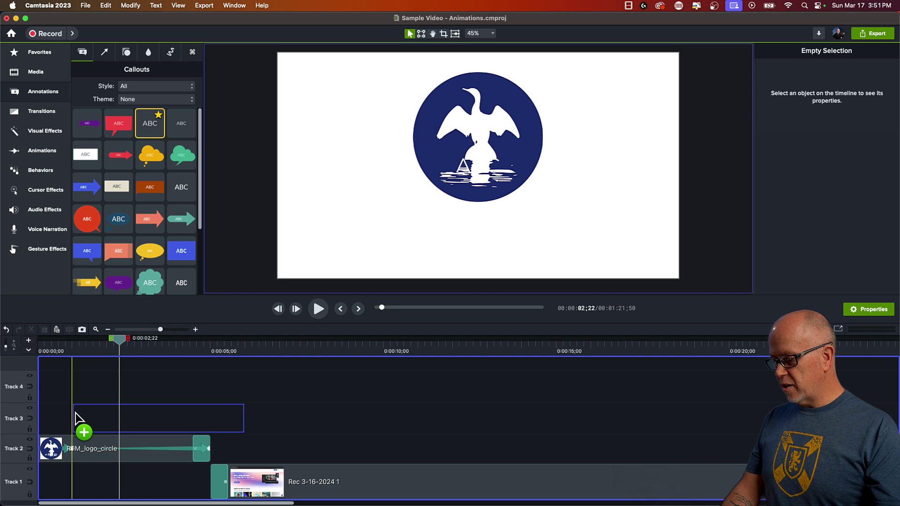
mouse_move(75, 413)
mouse_down()
mouse_move(67, 414)
mouse_move(76, 415)
mouse_up()
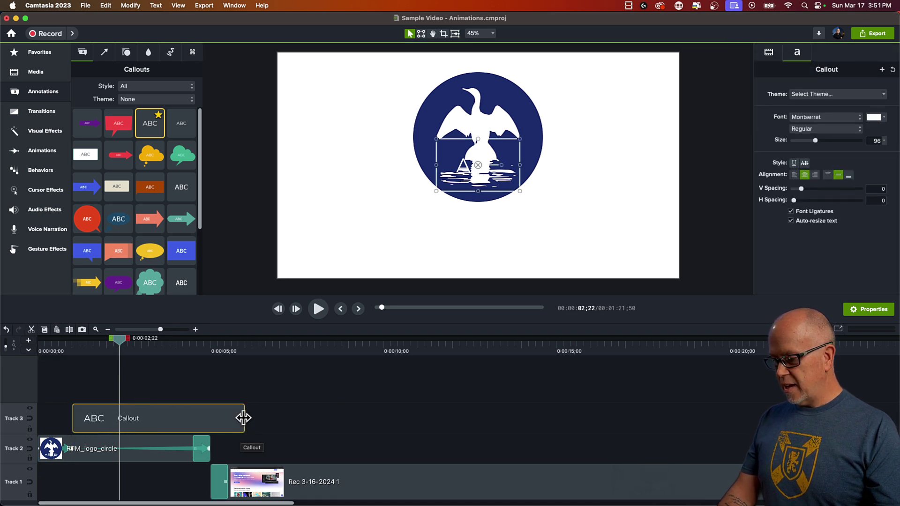
drag(243, 418, 210, 422)
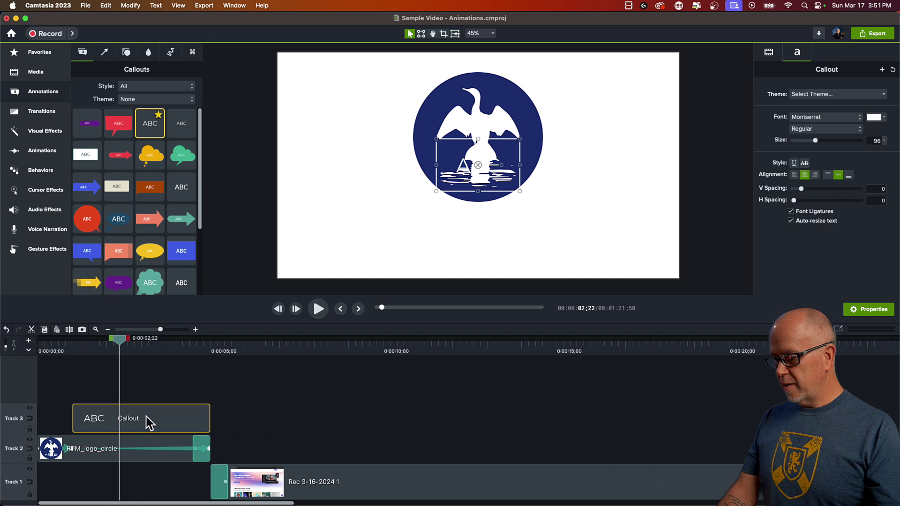
Set the callout's text colour to Black and position the callout centred below the logo.
click(61, 349)
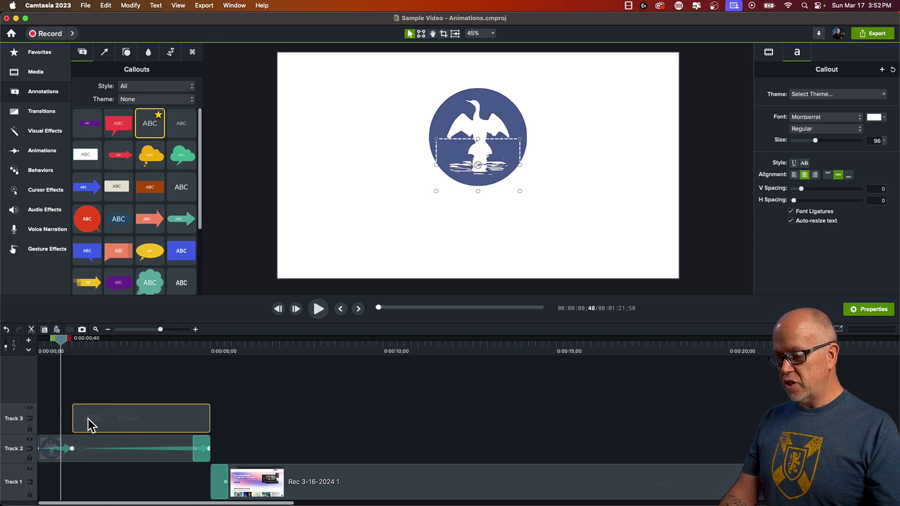
click(117, 349)
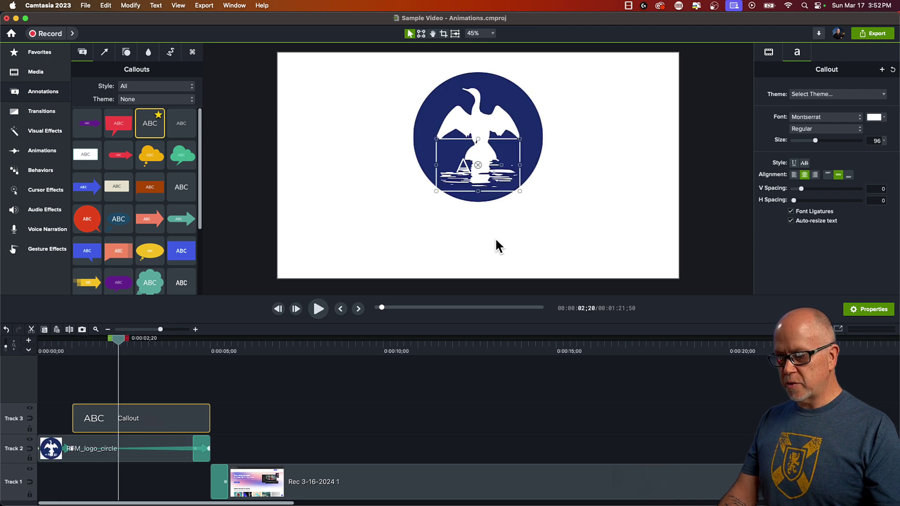
double_click(464, 165)
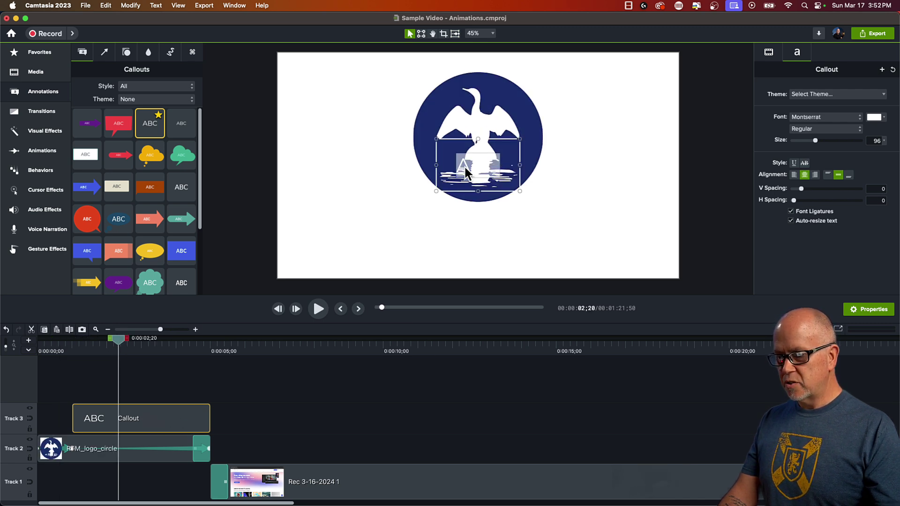
click(875, 117)
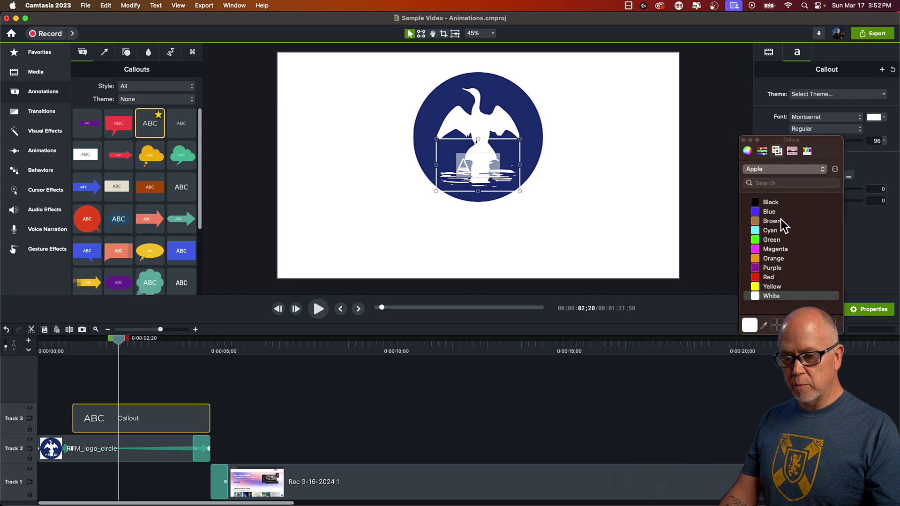
click(770, 202)
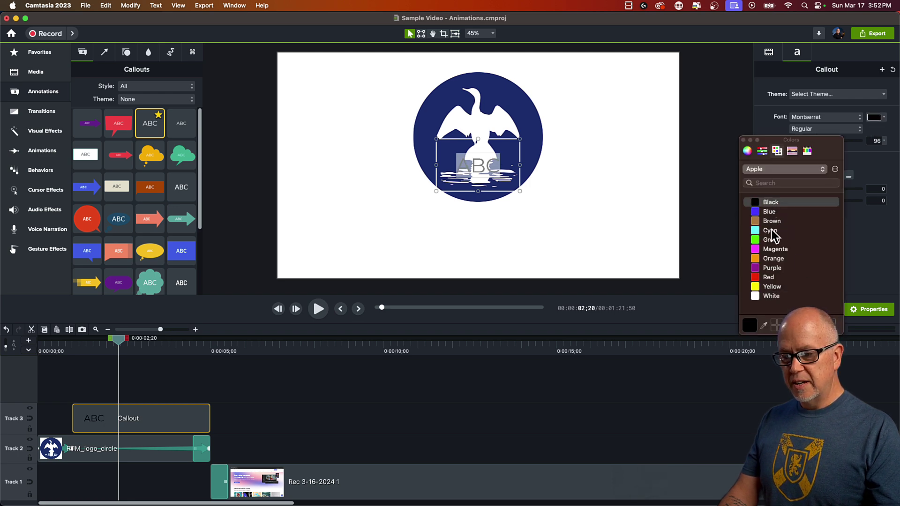
click(744, 140)
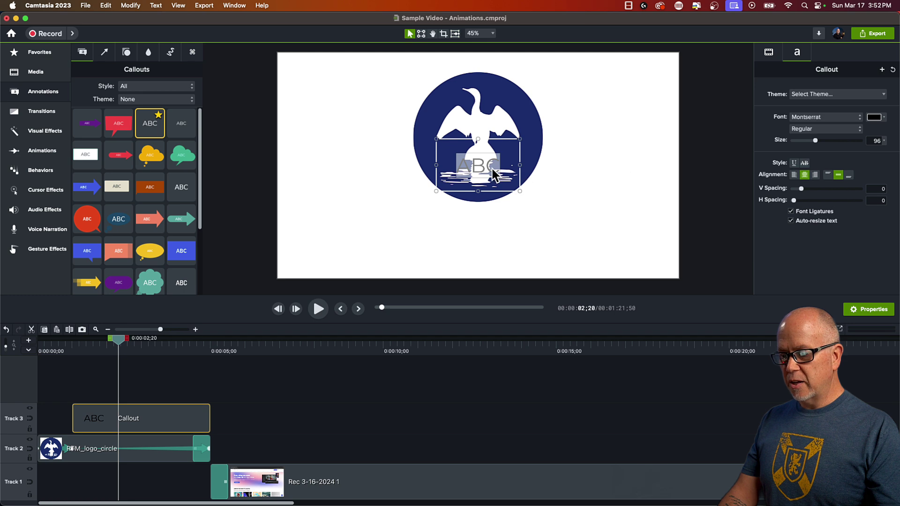
click(573, 173)
drag(496, 179, 493, 234)
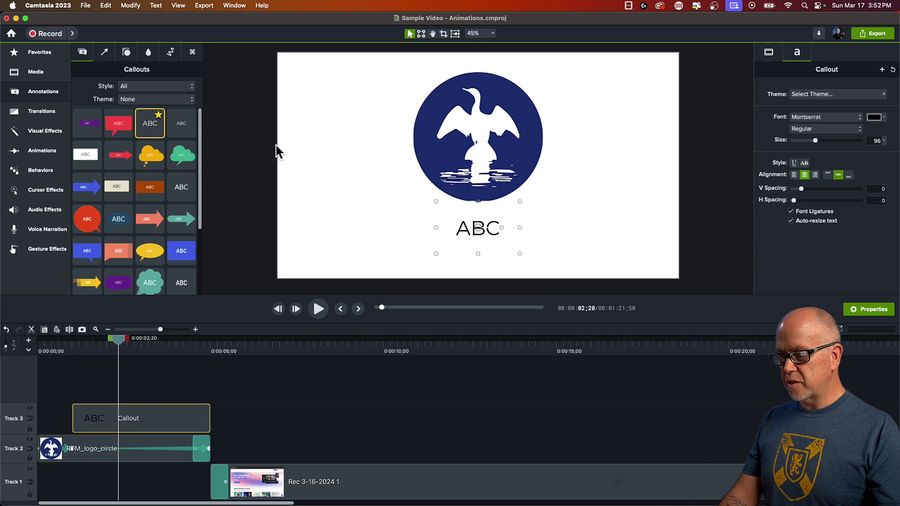
Turn off canvas snapping and move the callout freely off-centre below the logo.
click(178, 6)
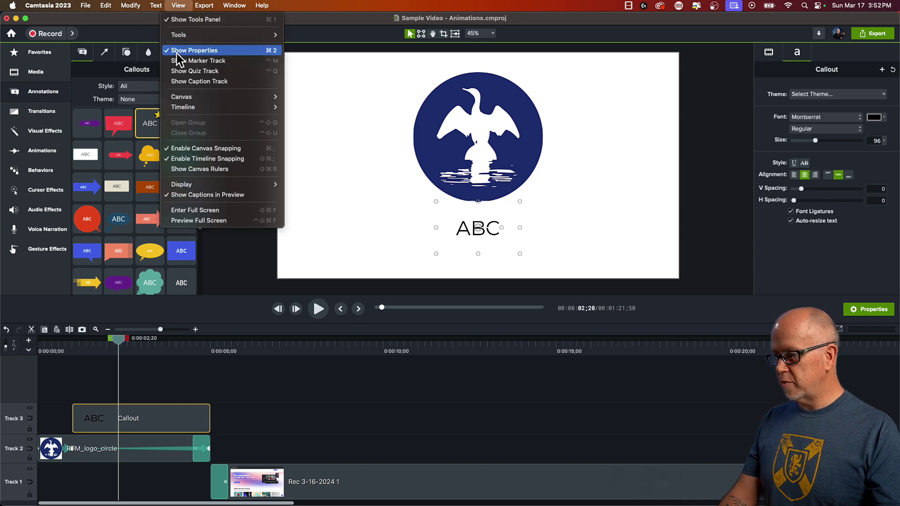
click(233, 149)
drag(481, 224, 489, 241)
Turn canvas snapping back on and snap the callout to the centre below the logo.
click(179, 7)
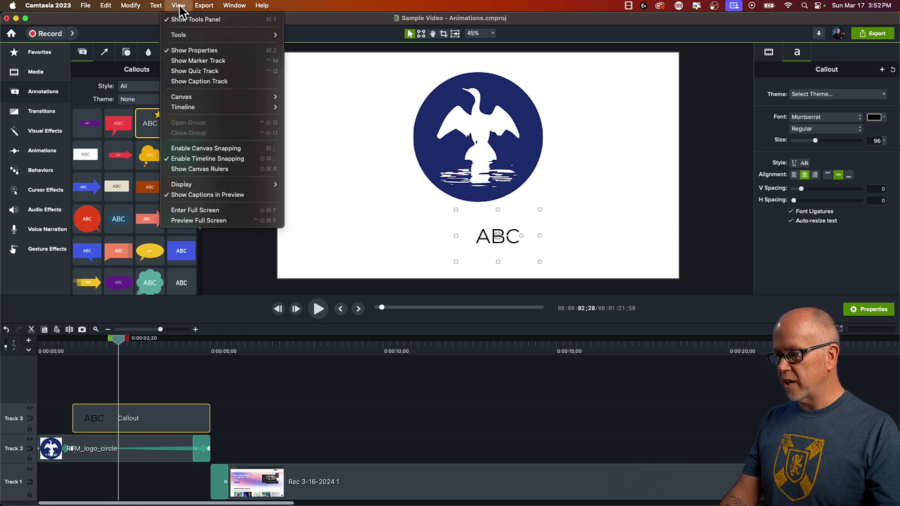
click(212, 148)
drag(481, 234, 463, 223)
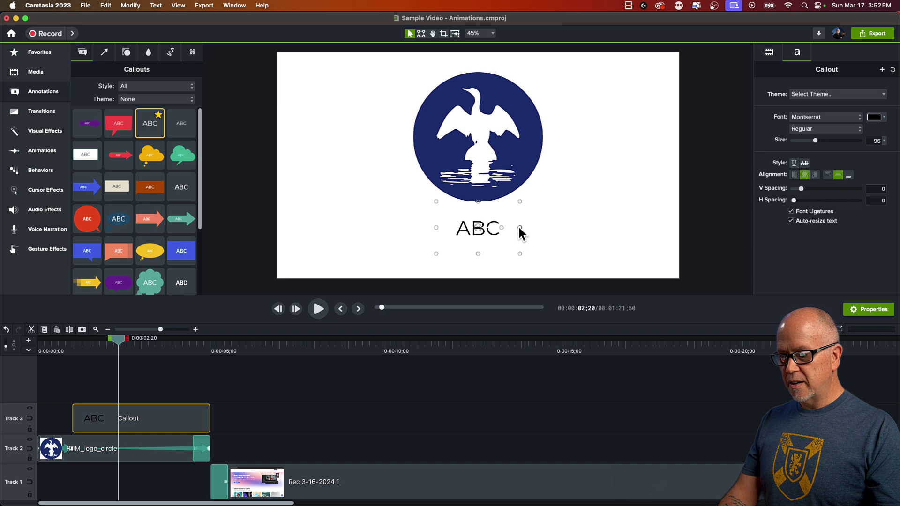
Widen the callout's box on both sides to nearly the canvas width and recentre it below the logo.
drag(519, 228, 656, 238)
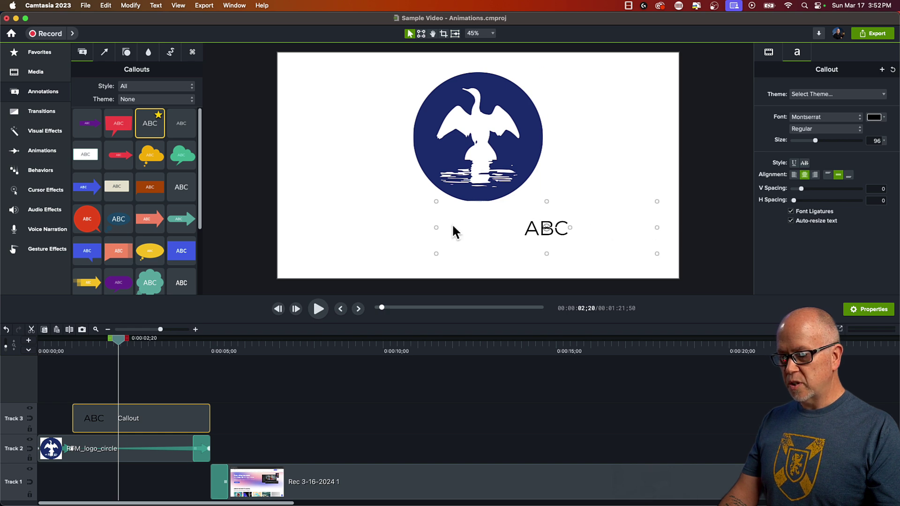
drag(436, 228, 295, 227)
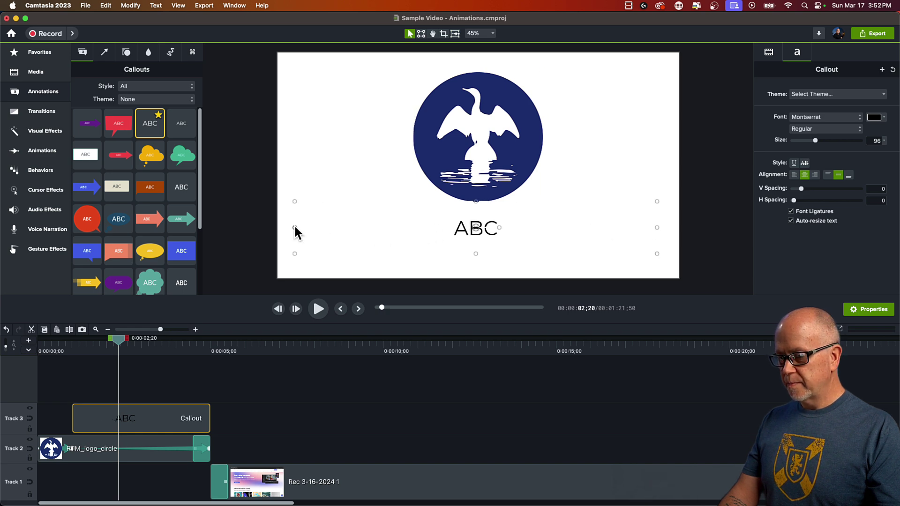
mouse_move(425, 233)
mouse_down()
mouse_move(414, 233)
mouse_move(423, 234)
mouse_up()
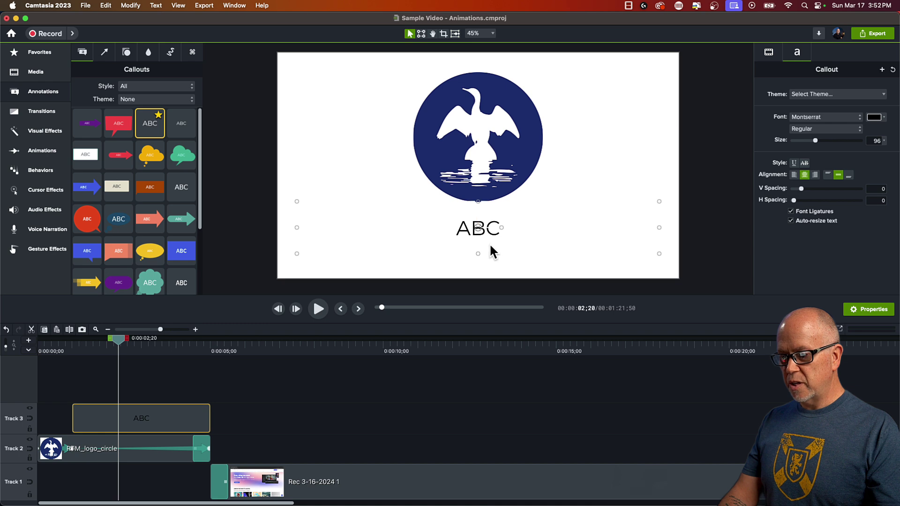
Set the callout's font size to 49 and replace its text with "How to Download Video Footage from MotionArray".
double_click(511, 229)
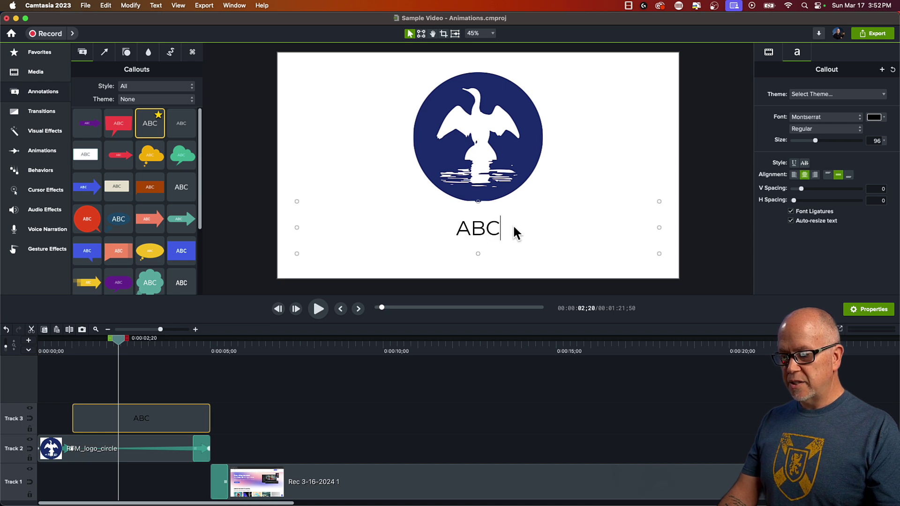
drag(510, 226, 440, 229)
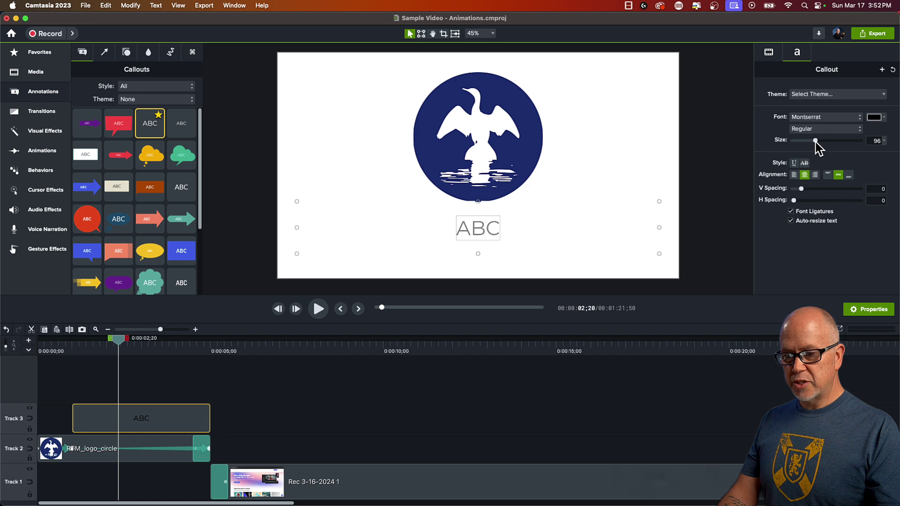
drag(816, 142, 803, 141)
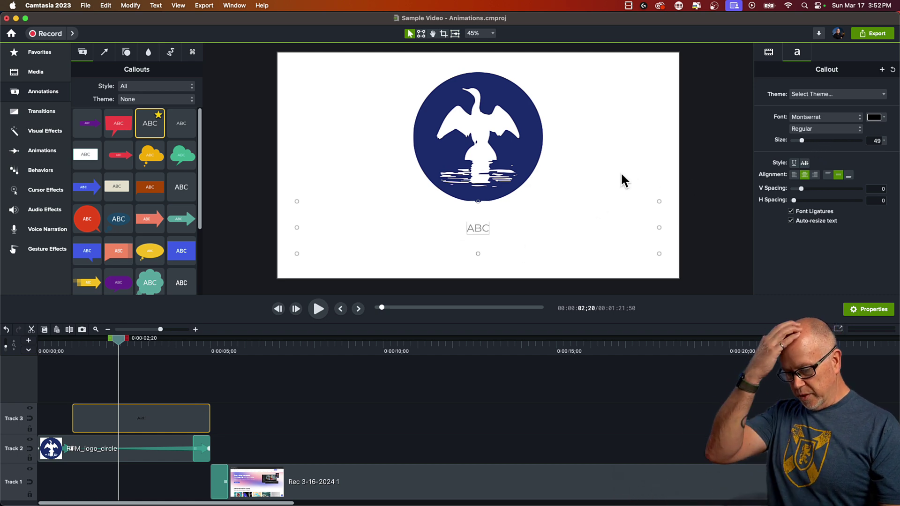
text(How to Download V)
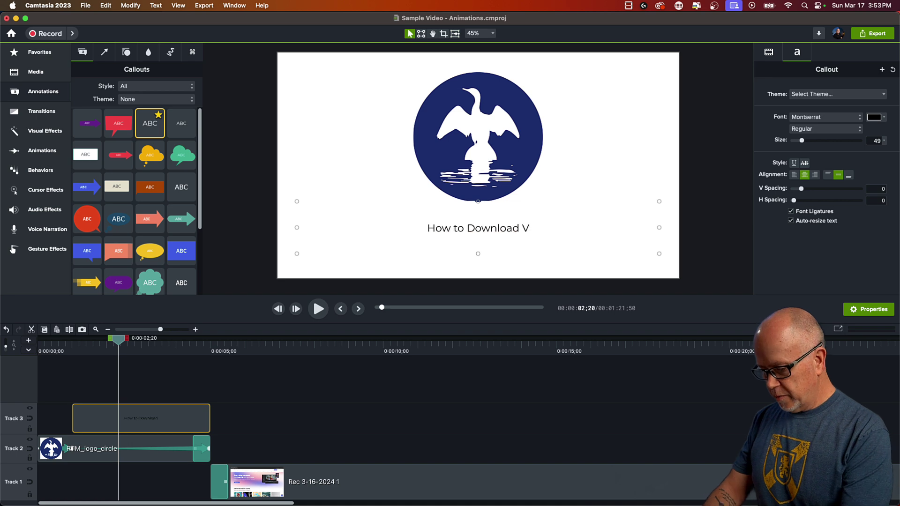
text(ideo Footage from MotionArray)
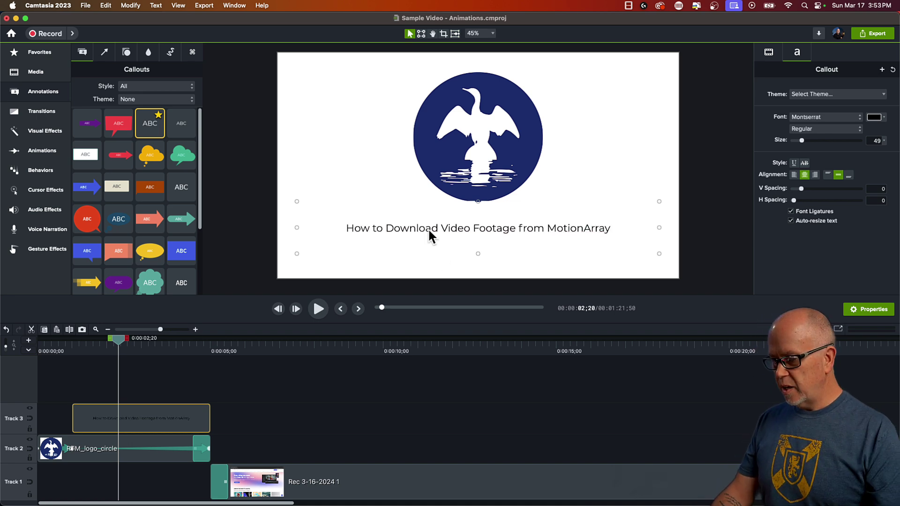
Set the title text's font style to Bold and enlarge its font size slightly.
click(818, 129)
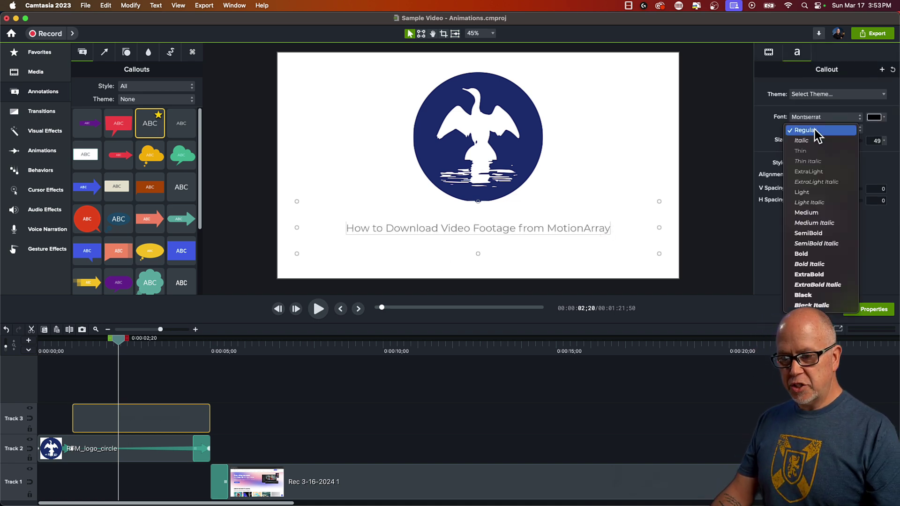
click(808, 253)
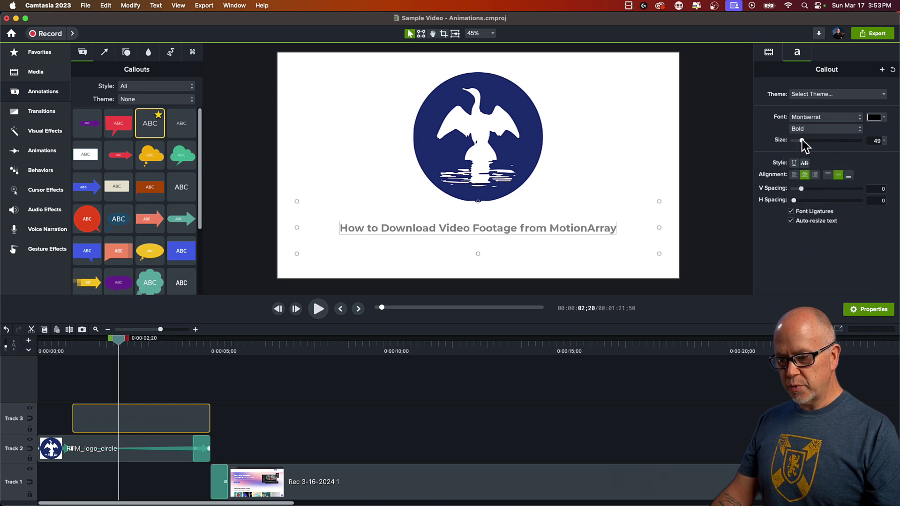
drag(805, 146, 807, 146)
click(713, 248)
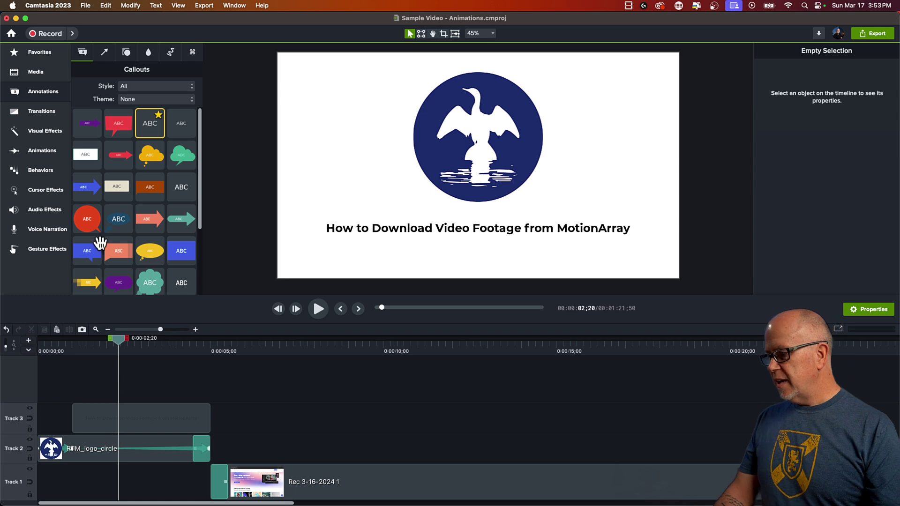
Add a Fade transition to both the start and the end of the title callout on Track 3.
click(29, 52)
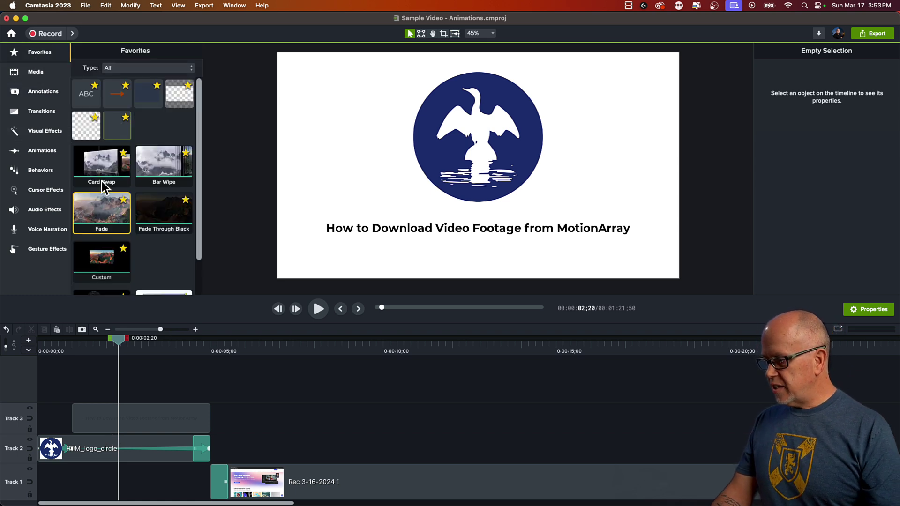
drag(99, 211, 145, 417)
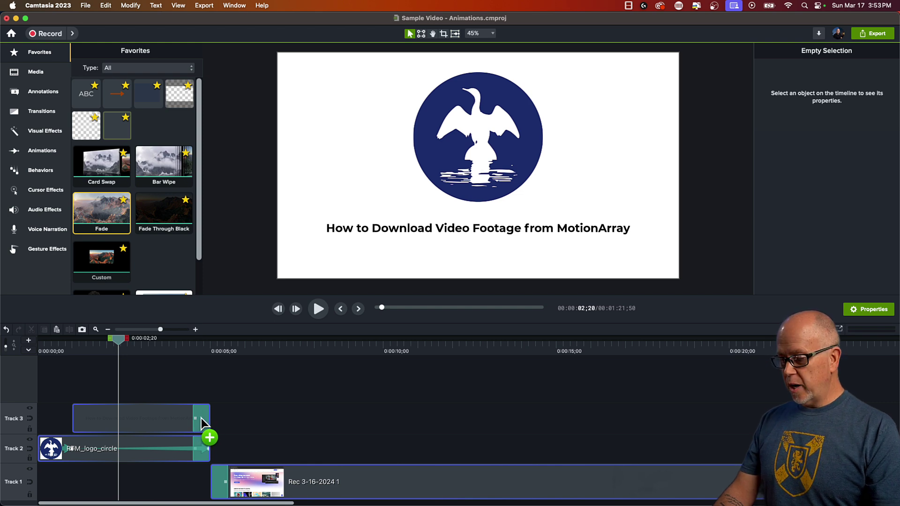
drag(203, 418, 73, 416)
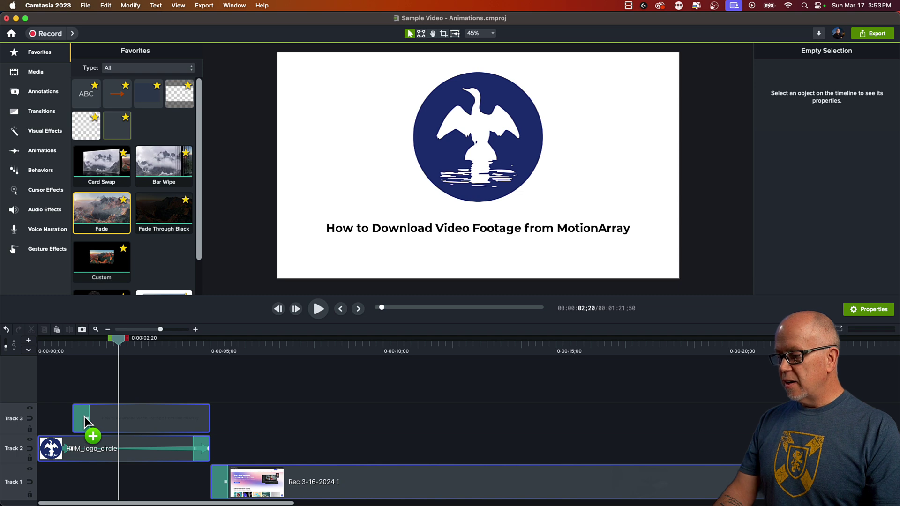
drag(91, 413, 91, 412)
drag(150, 355, 145, 418)
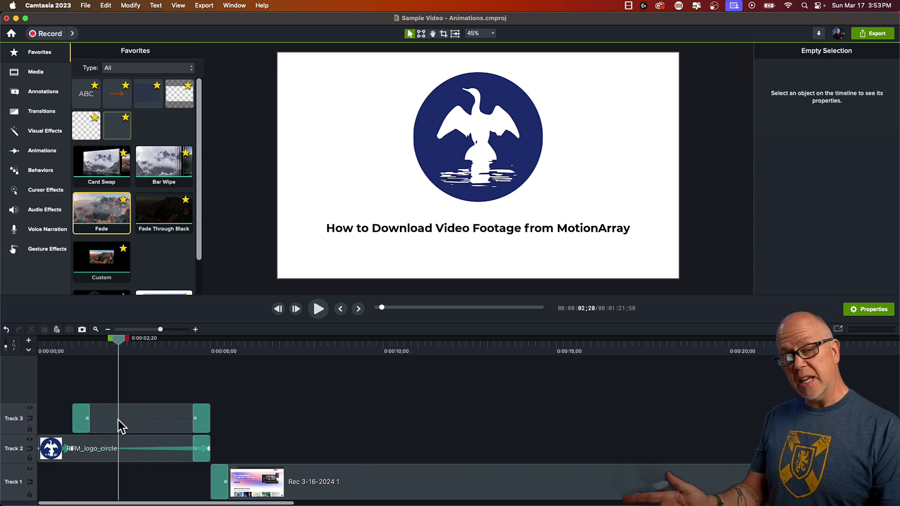
Play the intro from the start of the timeline through the logo and title fade-outs.
drag(120, 339, 26, 359)
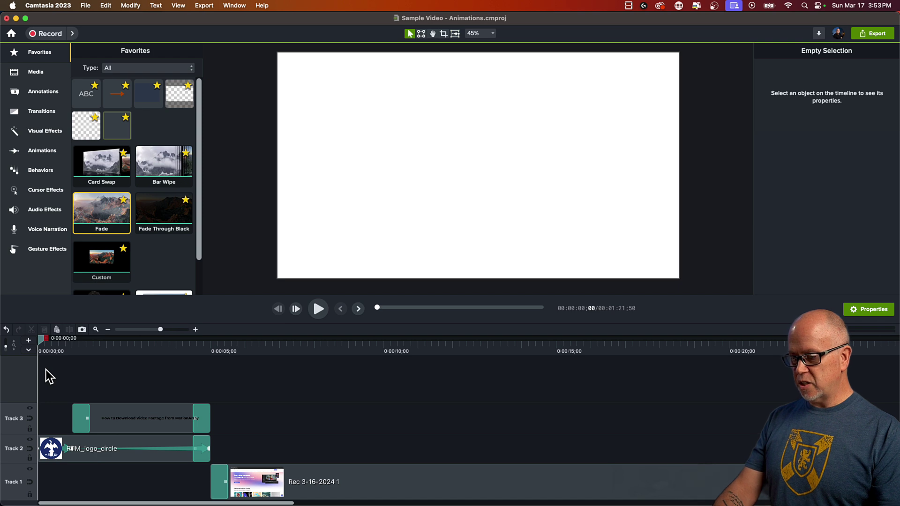
key(space)
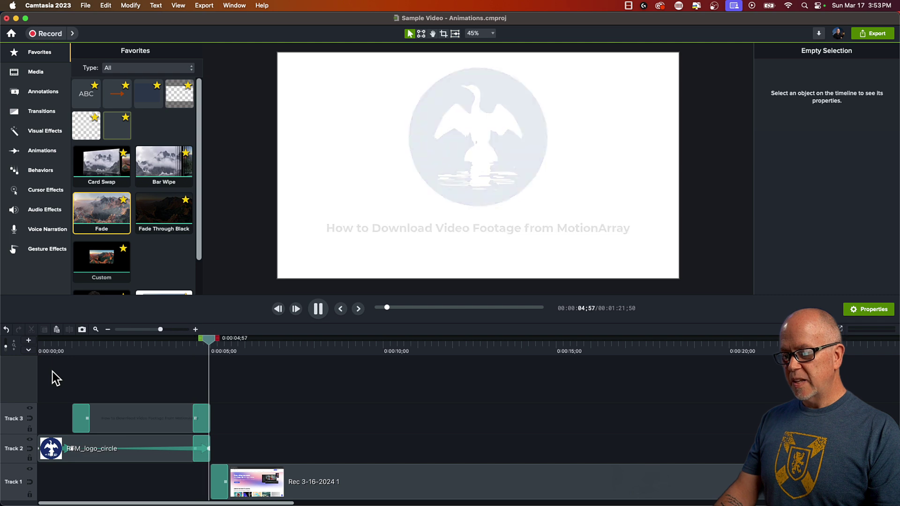
key(space)
Shorten the title callout on Track 3 so it ends where the logo's ending Fade begins, and play back the change.
drag(210, 419, 193, 417)
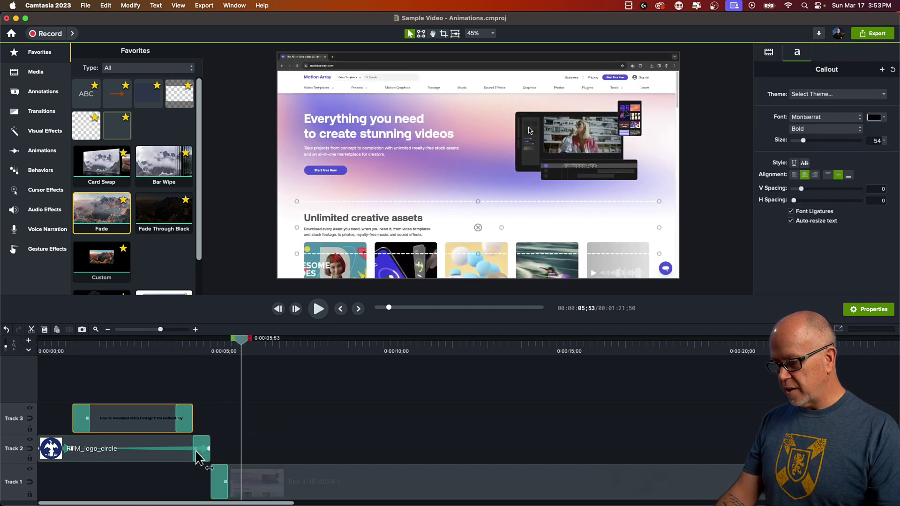
click(156, 347)
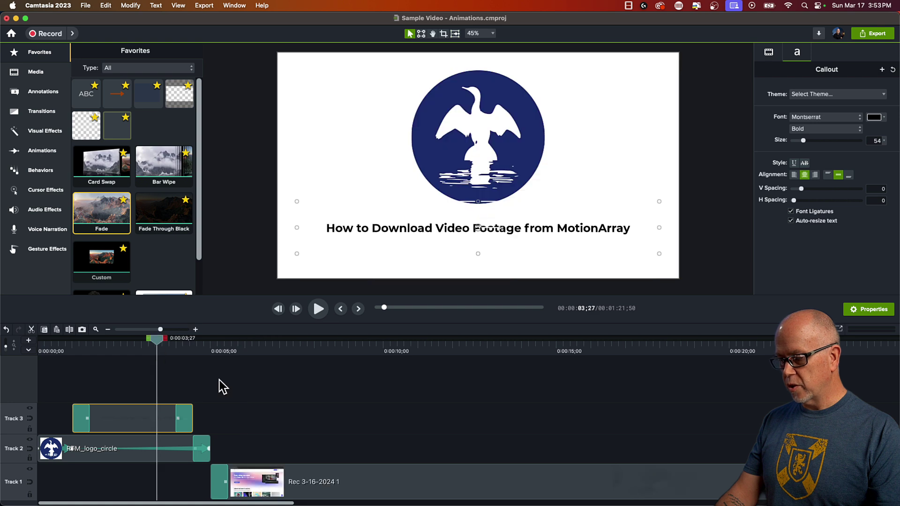
click(228, 386)
key(space)
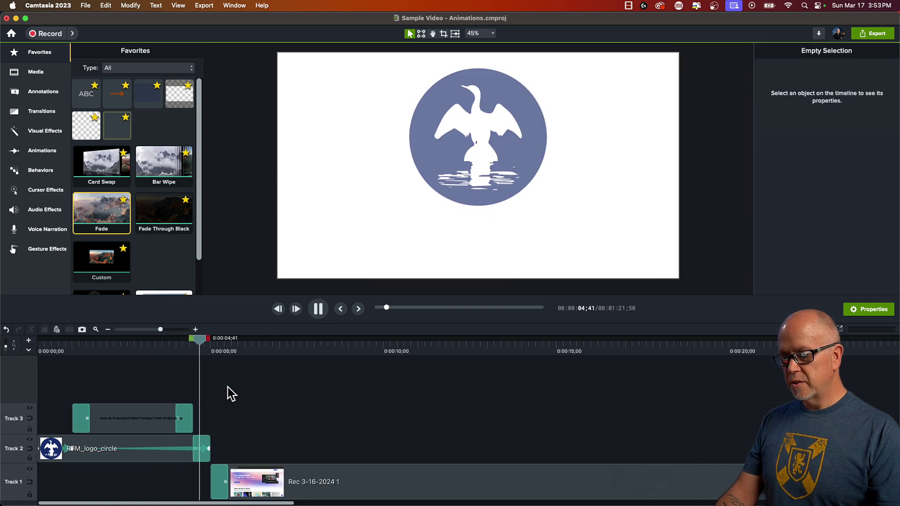
key(space)
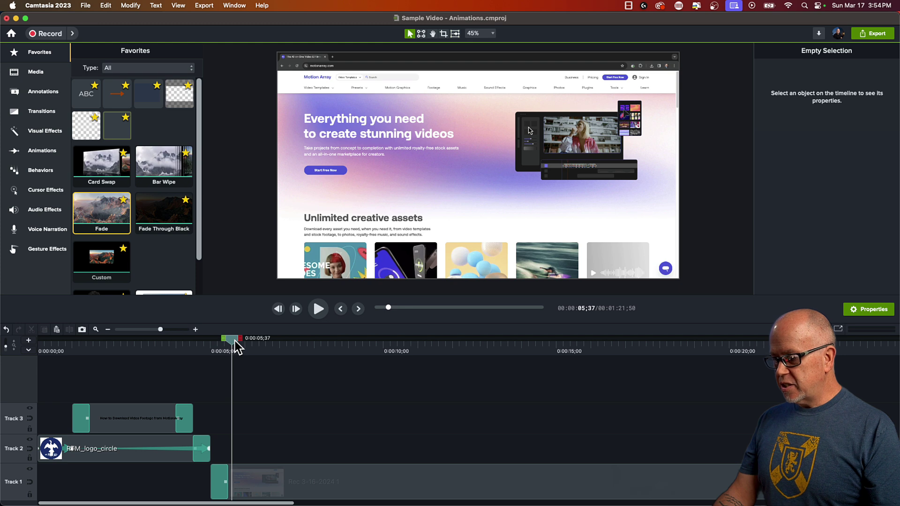
Split the Track 1 recording at 0:00:10;15, delete its first part and move the remainder back to start where the logo clip ends.
drag(235, 340, 397, 425)
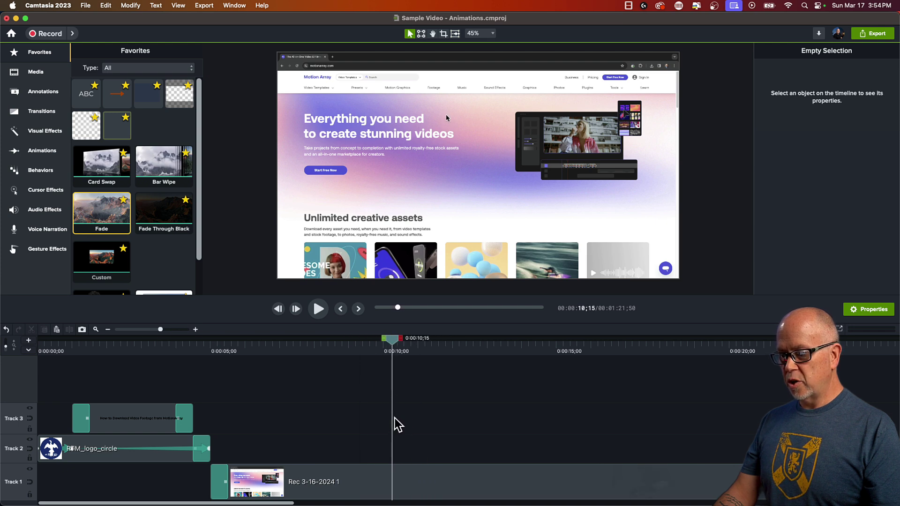
click(373, 487)
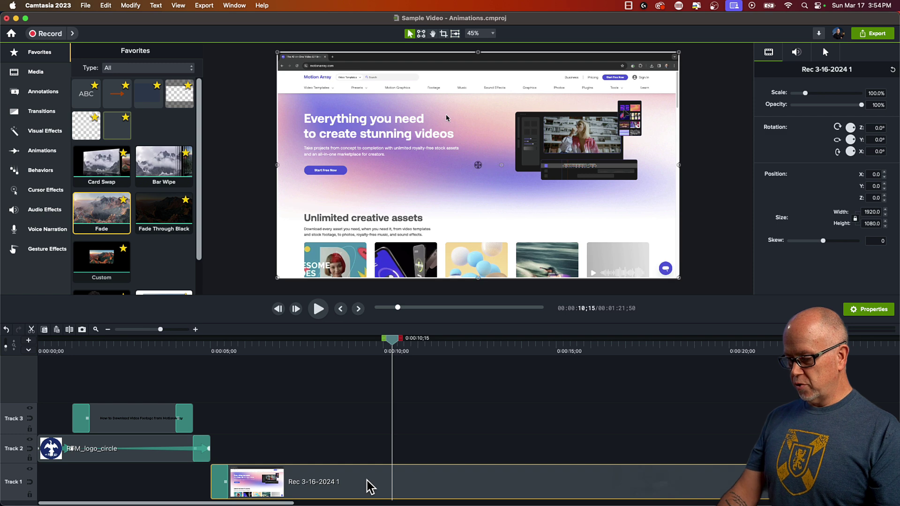
key(super+t)
click(361, 488)
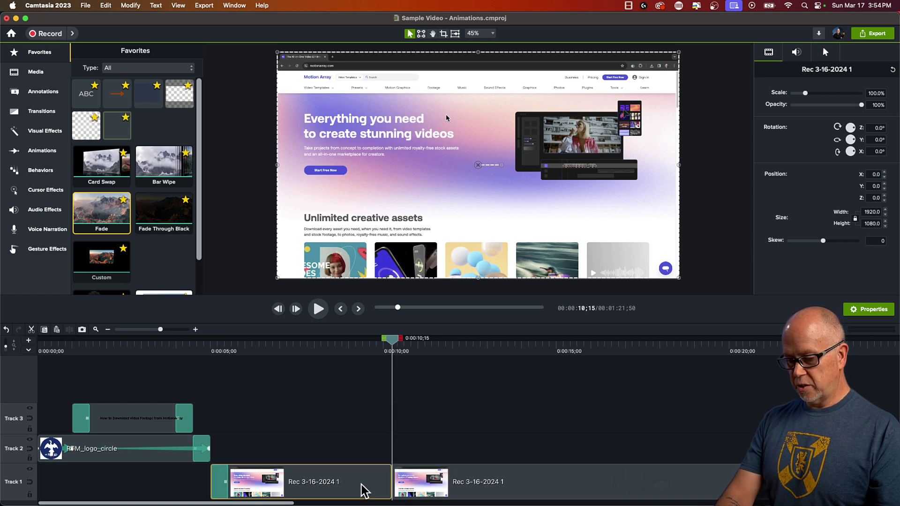
key(Delete)
drag(403, 486, 242, 493)
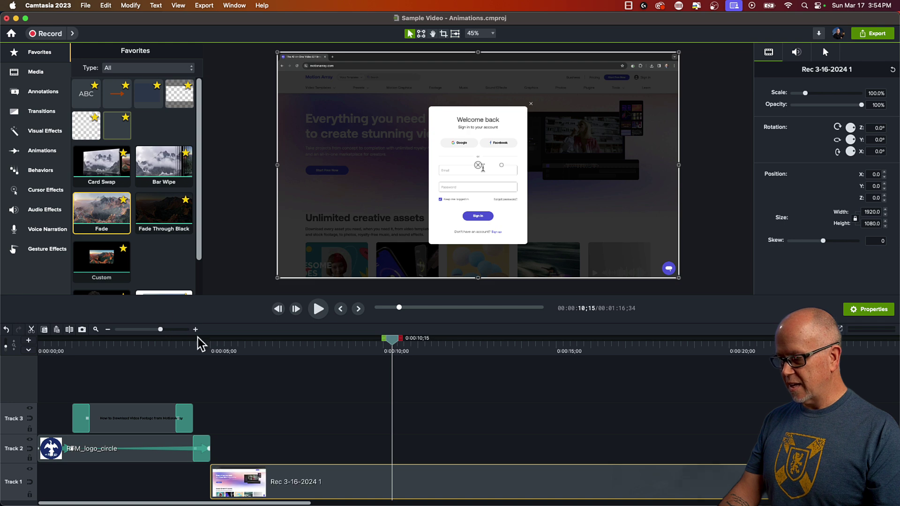
Add a Fade transition to the start of the trimmed recording on Track 1 and play back the opening.
drag(103, 215, 222, 489)
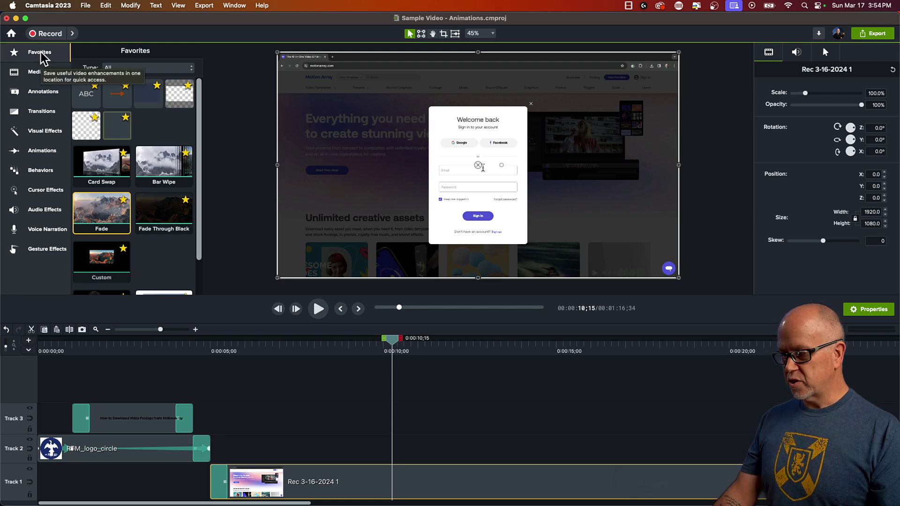
click(190, 347)
key(space)
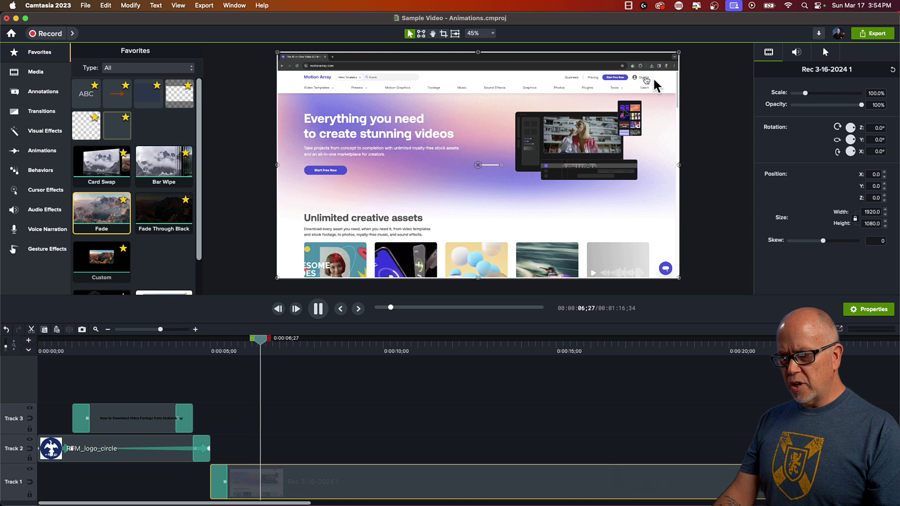
key(space)
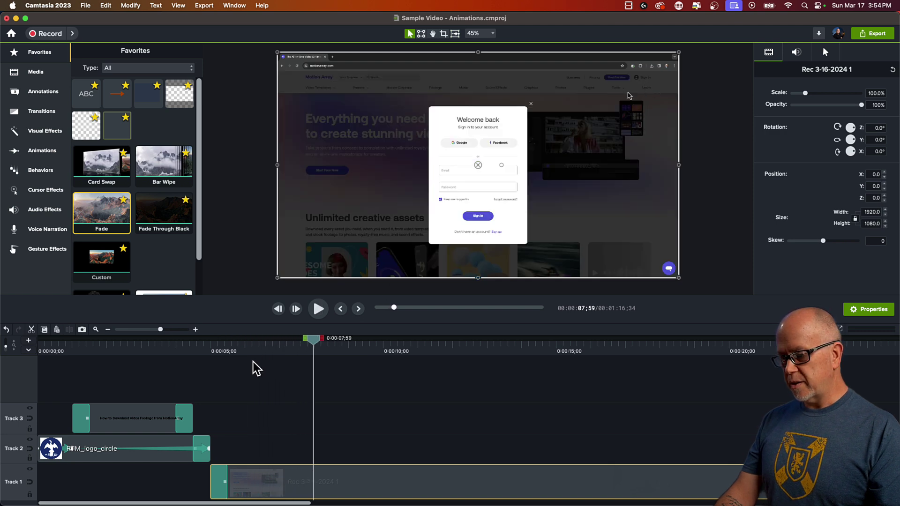
Add a Custom animation to the recording just after its opening Fade and move its end to 0:00:06;34.
drag(317, 344, 250, 397)
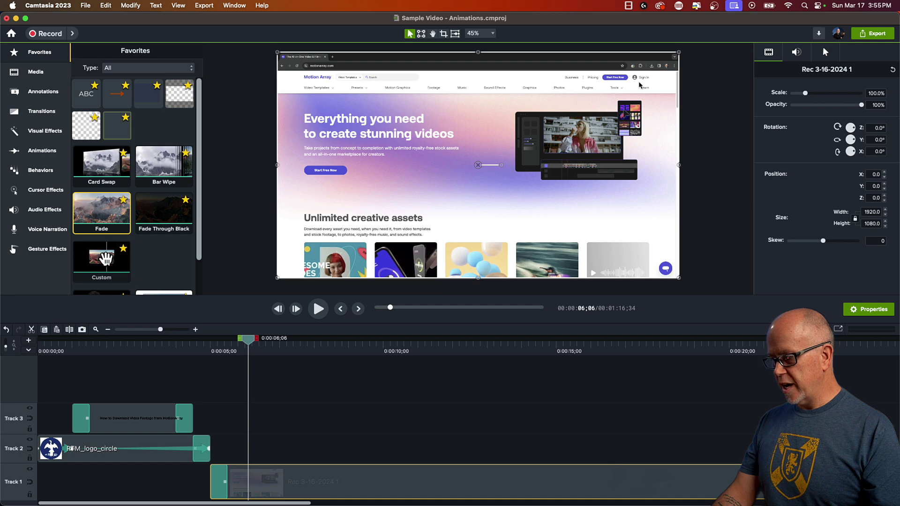
click(41, 150)
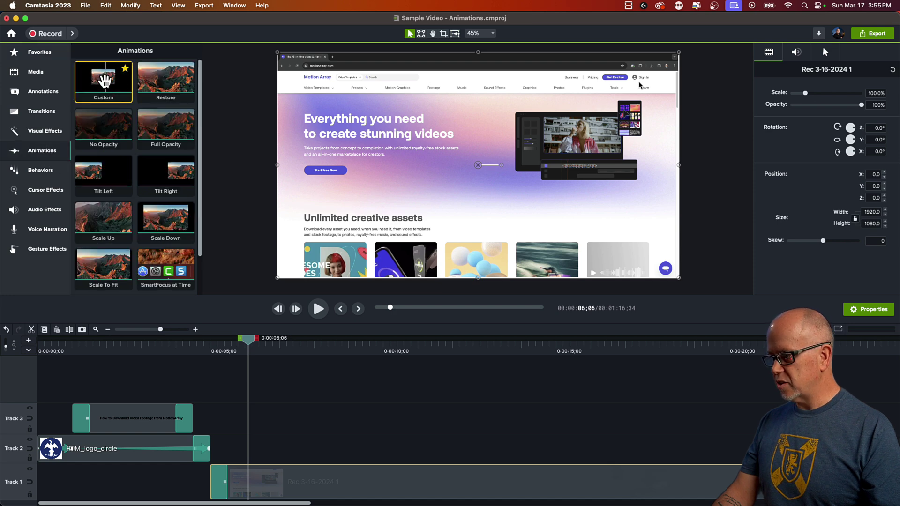
drag(103, 80, 277, 489)
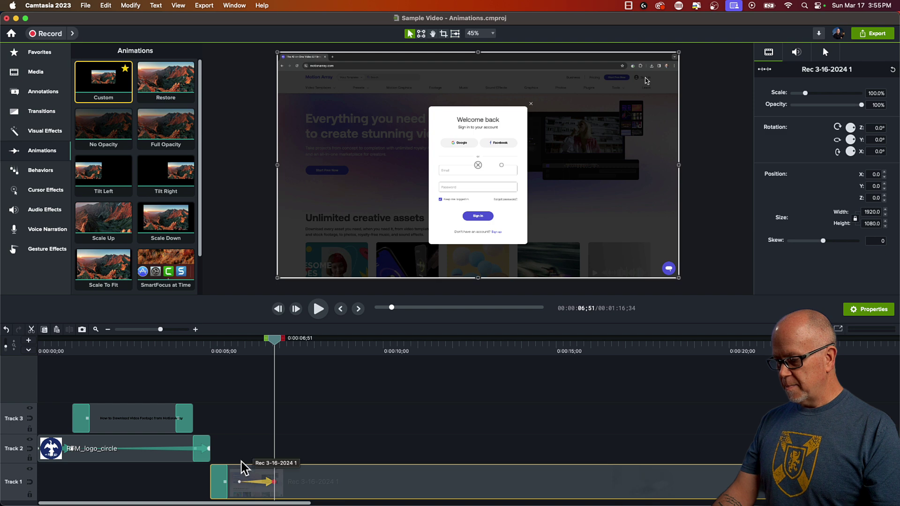
drag(161, 331, 168, 330)
drag(255, 481, 252, 485)
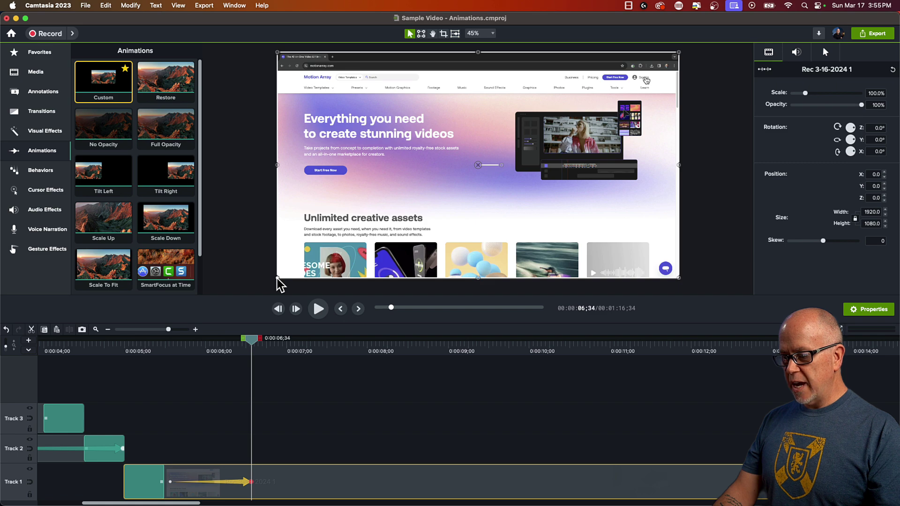
Try to enlarge the recording to about 107.5% by its corner handle on the canvas.
drag(277, 278, 298, 267)
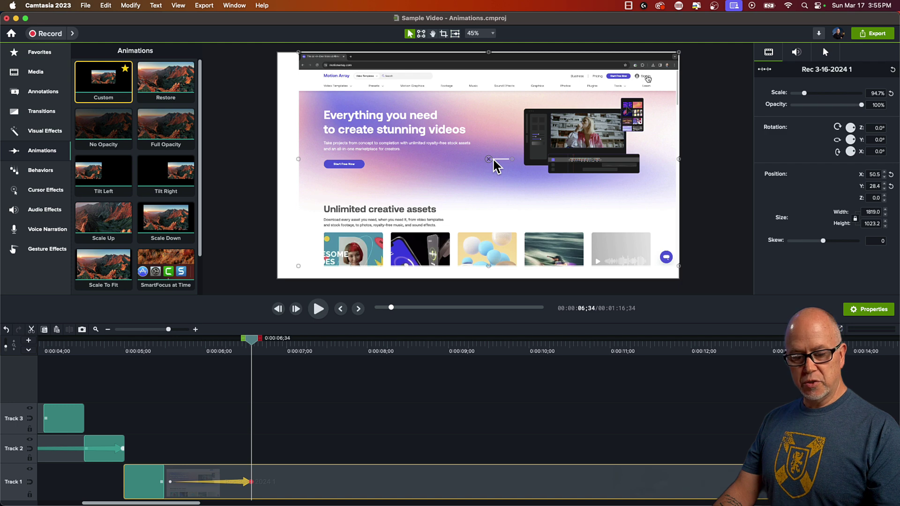
scroll(497, 166, down, 3)
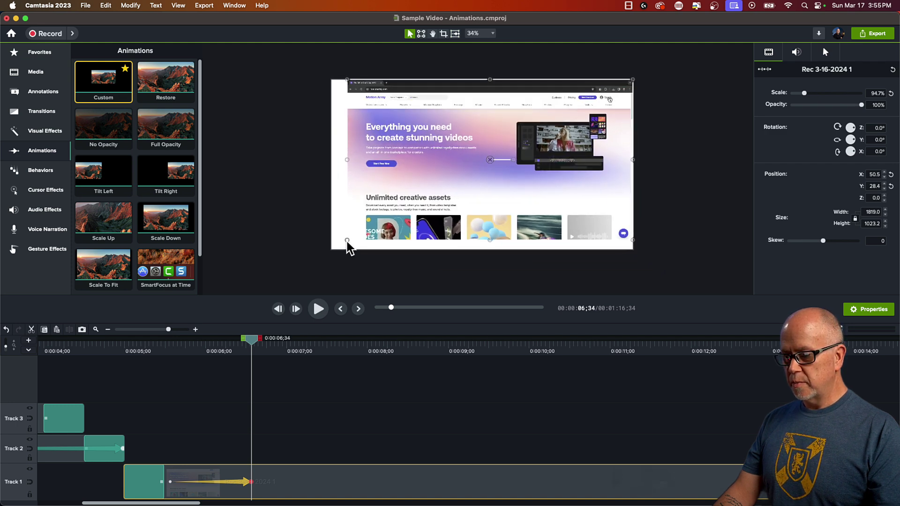
drag(346, 245, 379, 243)
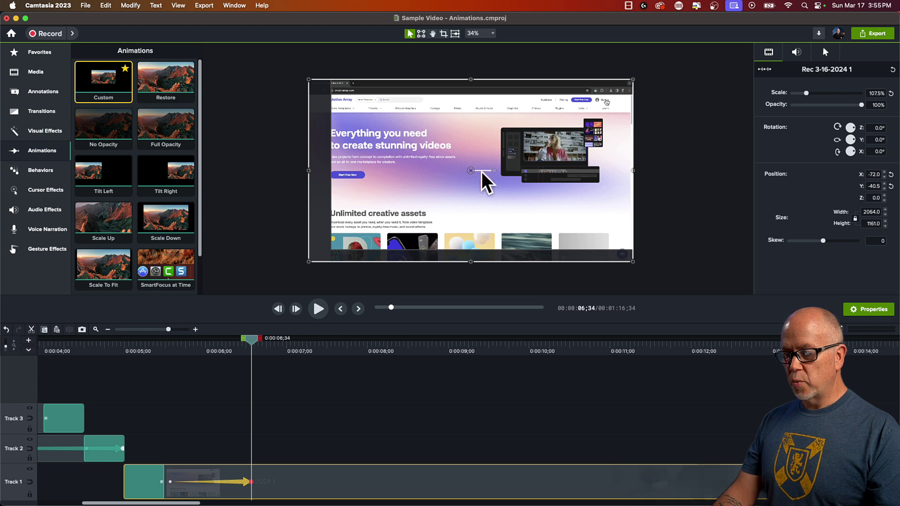
click(484, 36)
click(487, 22)
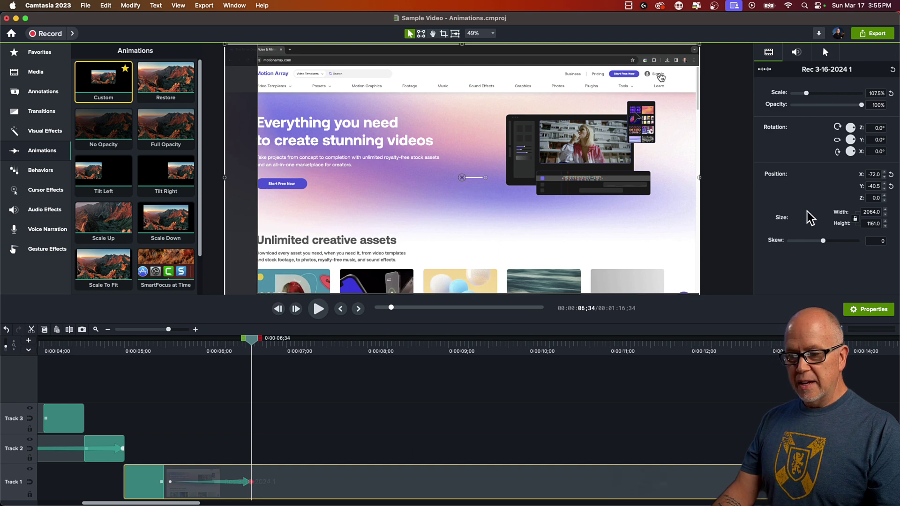
Set the recording's scale at the end of the animation to 200%.
mouse_move(805, 92)
mouse_down()
mouse_move(814, 99)
mouse_move(802, 102)
mouse_move(815, 104)
mouse_move(799, 100)
mouse_move(810, 93)
mouse_up()
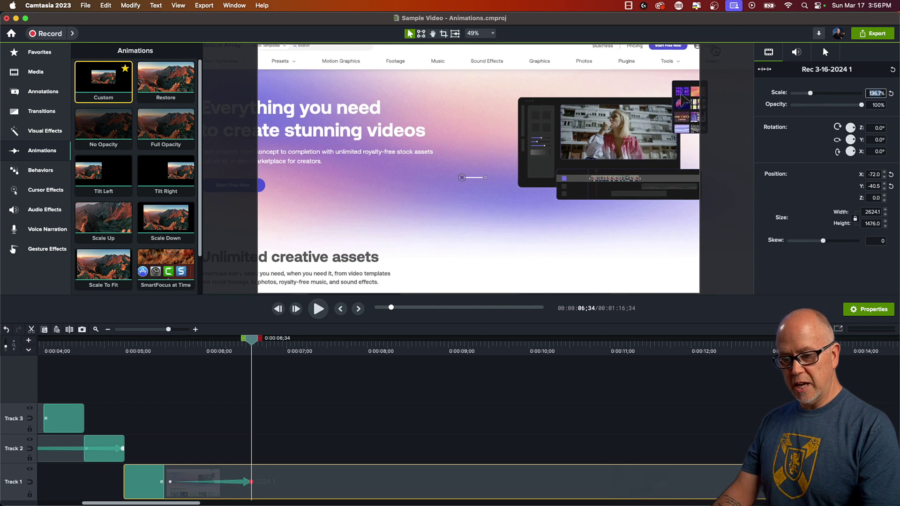
text(200)
key(Tab)
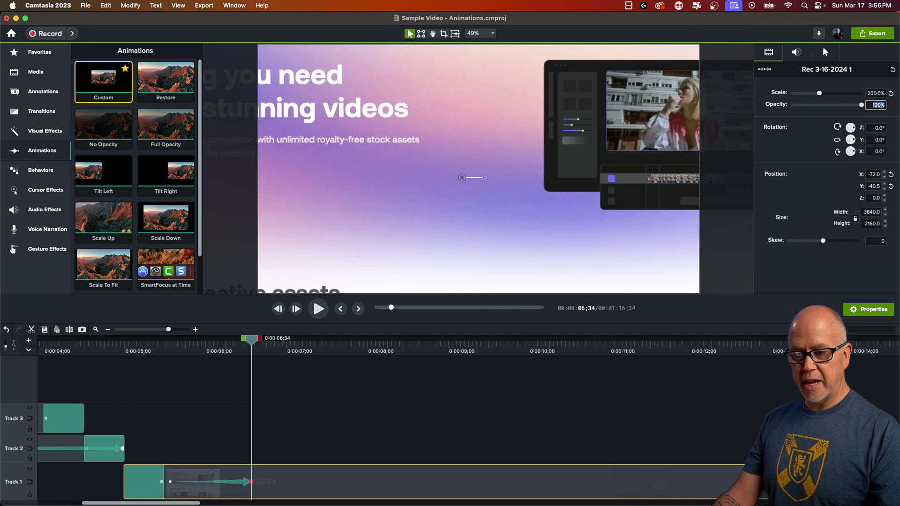
Position the recording at X -960, Y -540 so its upper-right area with Sign In fills the canvas, and check the canvas snapping setting.
drag(646, 92, 526, 211)
drag(403, 210, 435, 200)
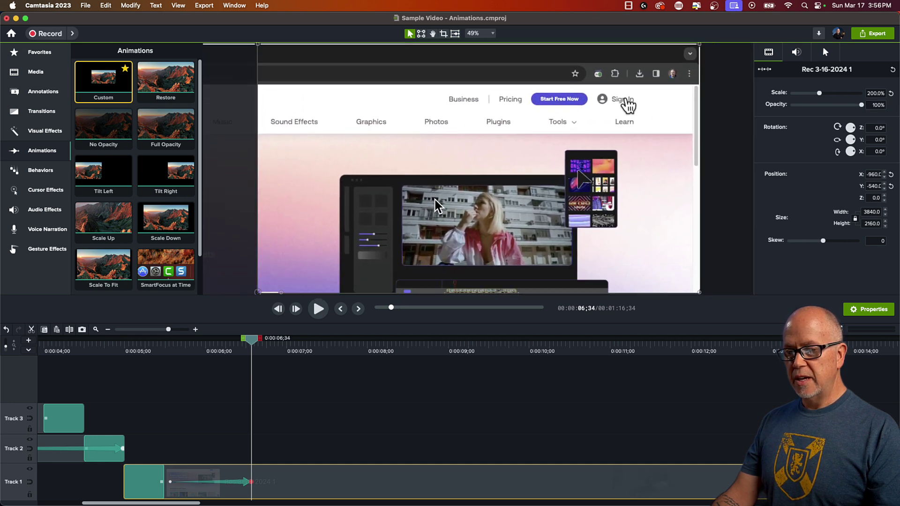
click(179, 6)
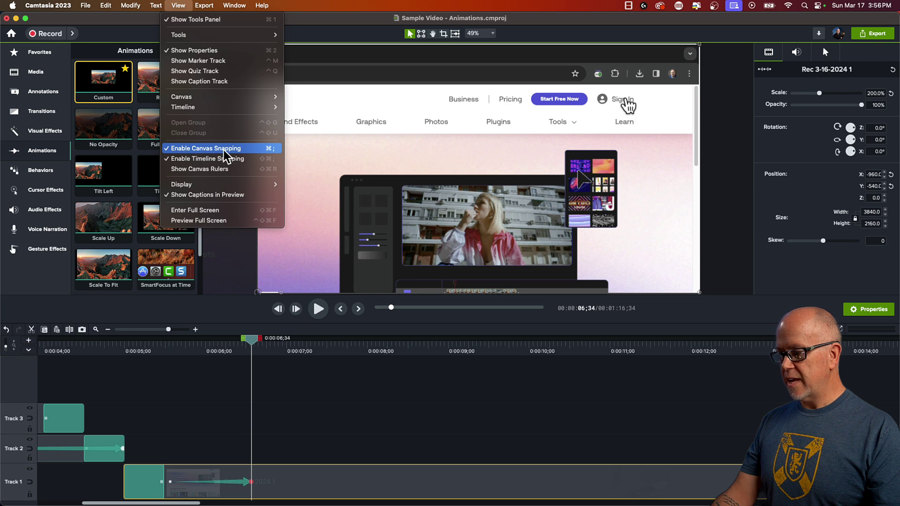
click(478, 145)
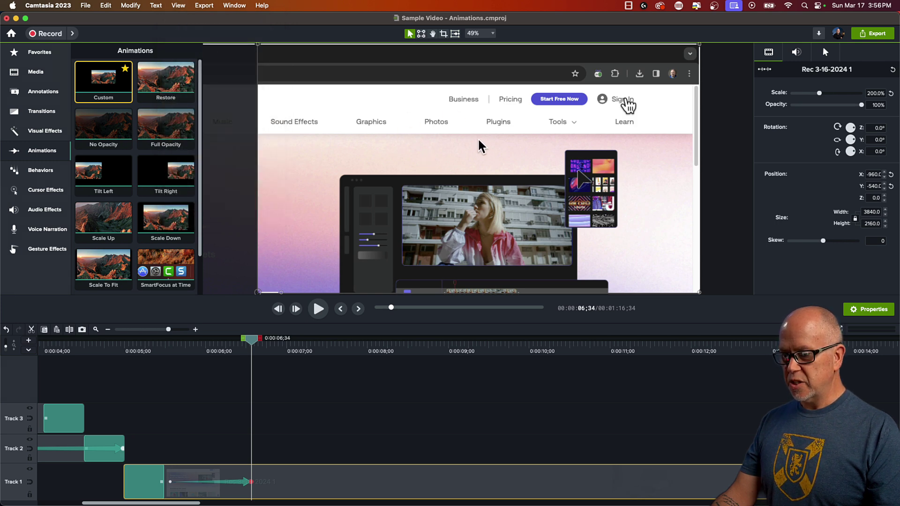
mouse_move(478, 145)
mouse_down()
mouse_move(568, 105)
mouse_move(511, 148)
mouse_move(492, 147)
mouse_up()
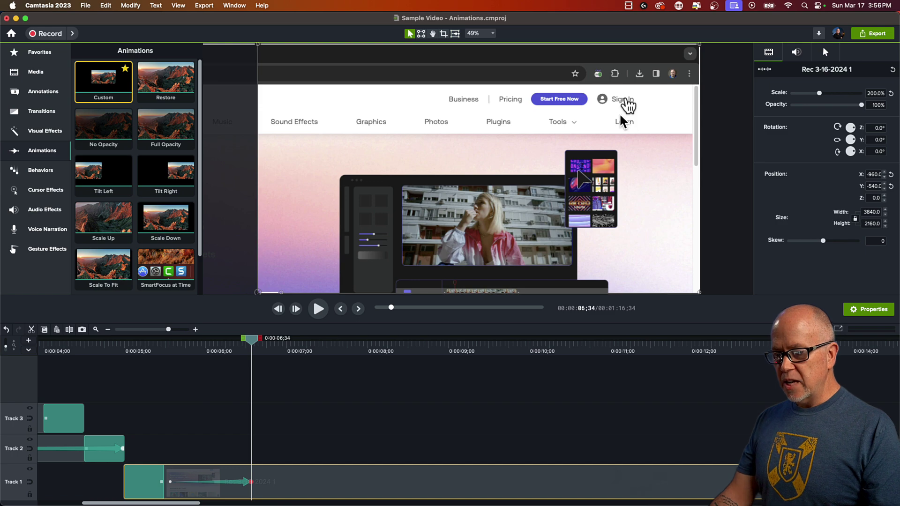
Play back the zoom animation on the recording twice, from just before it starts.
click(161, 351)
key(space)
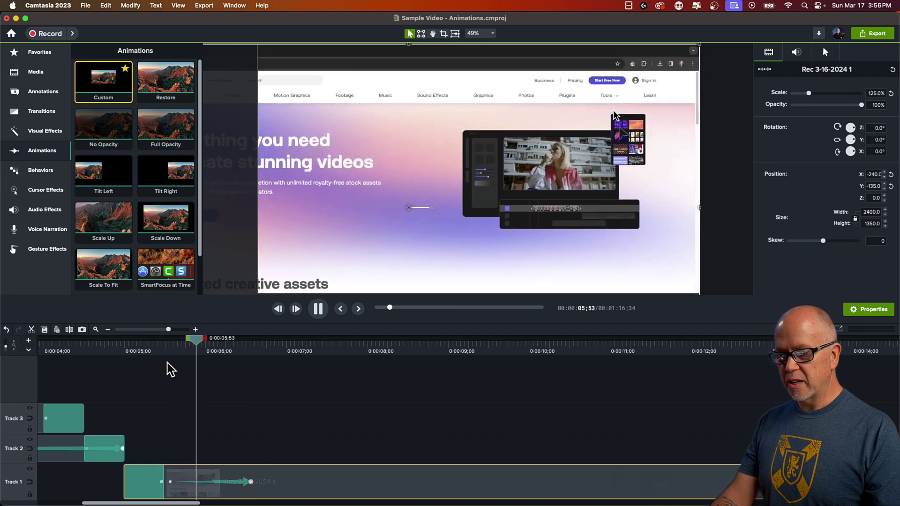
key(space)
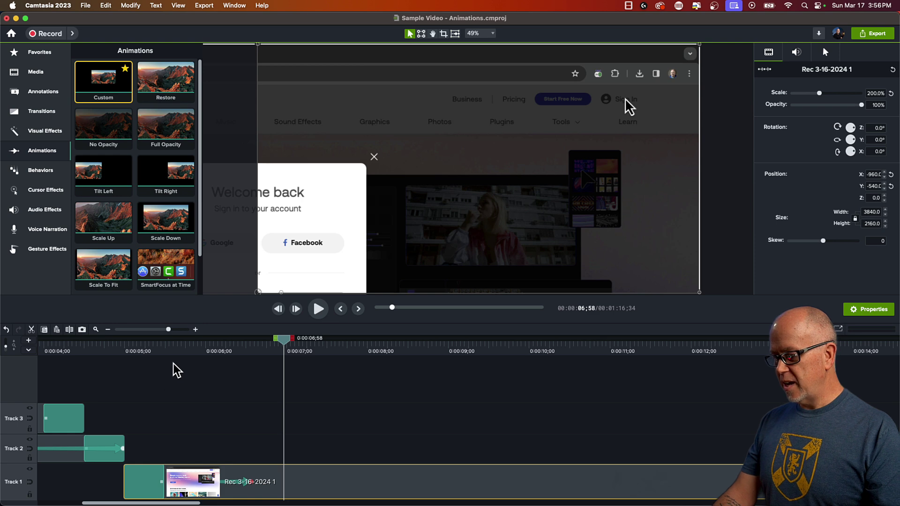
click(167, 355)
key(space)
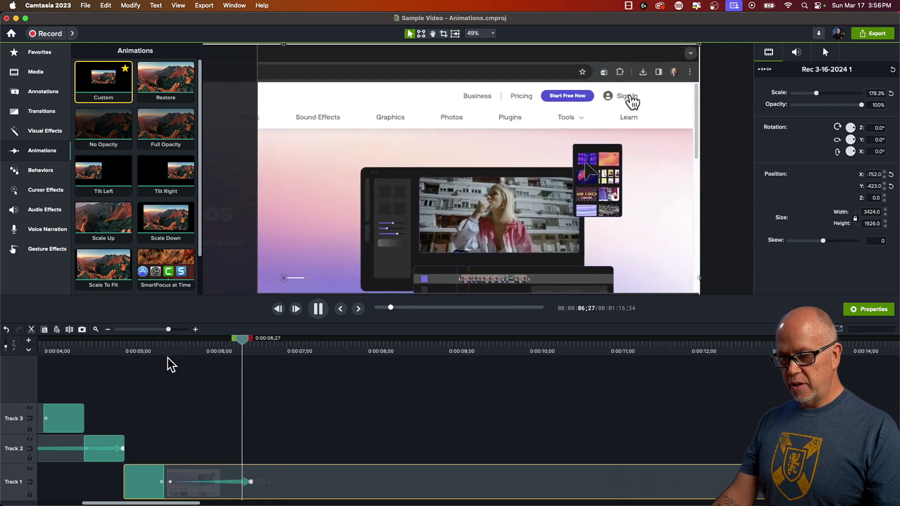
key(space)
Set the easing of the recording's zoom animation to Exponential In/Out and play it back.
click(236, 356)
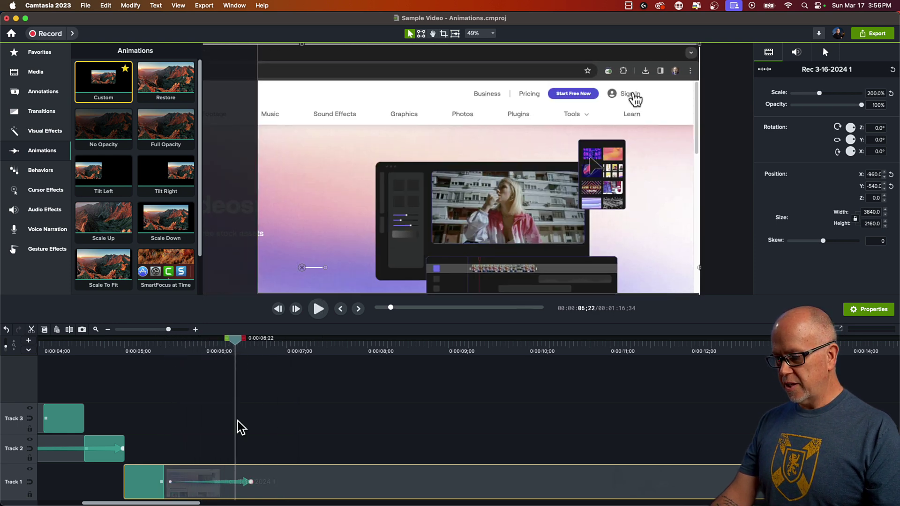
right_click(238, 482)
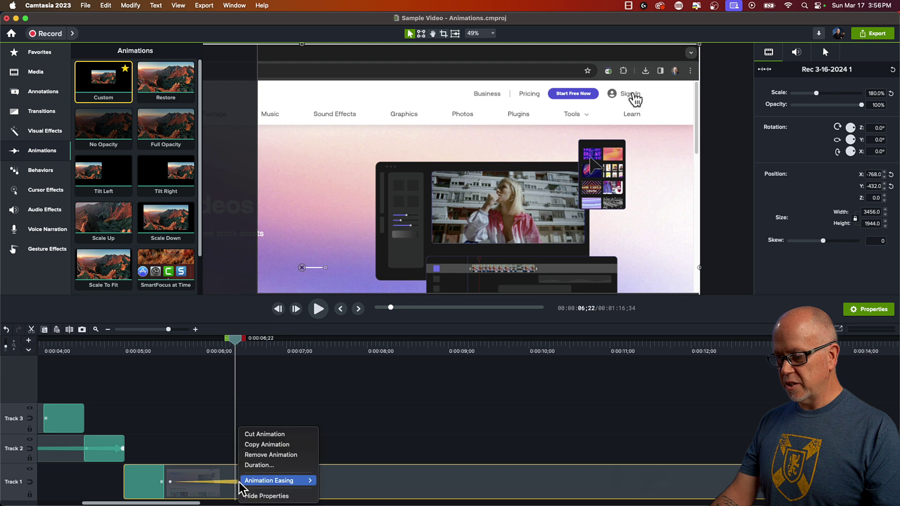
mouse_move(263, 481)
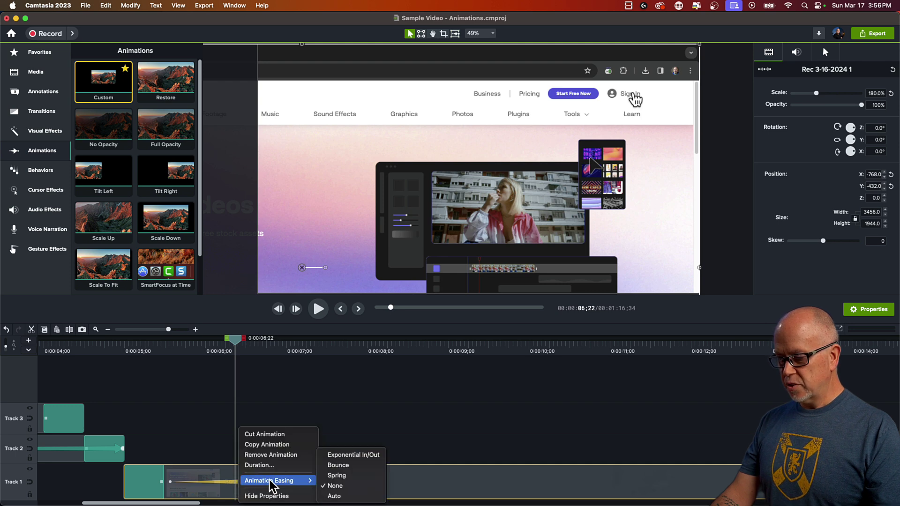
click(359, 456)
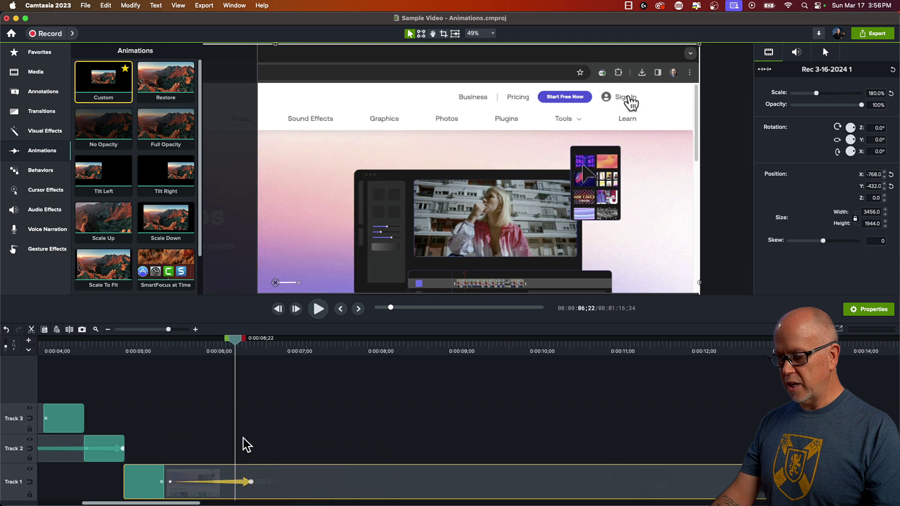
click(151, 357)
key(space)
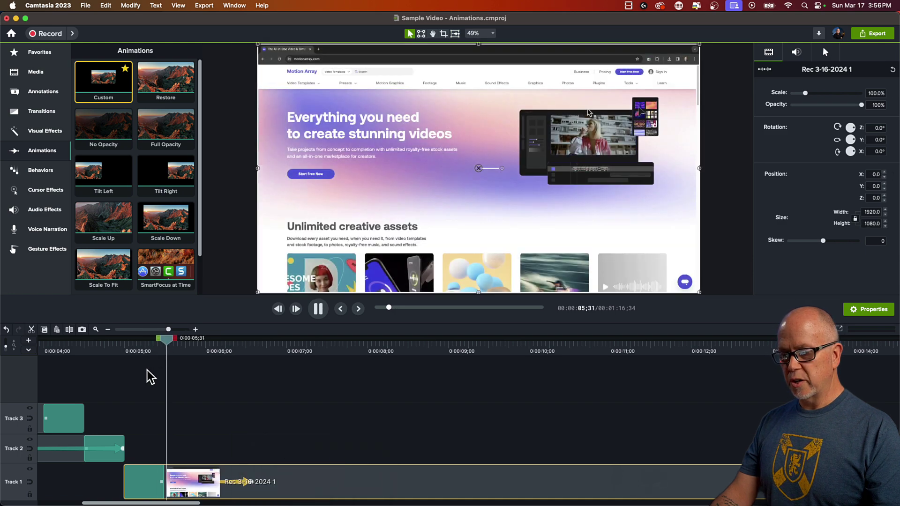
Play back the recording's first zoom animation again from just before the zoom begins.
key(space)
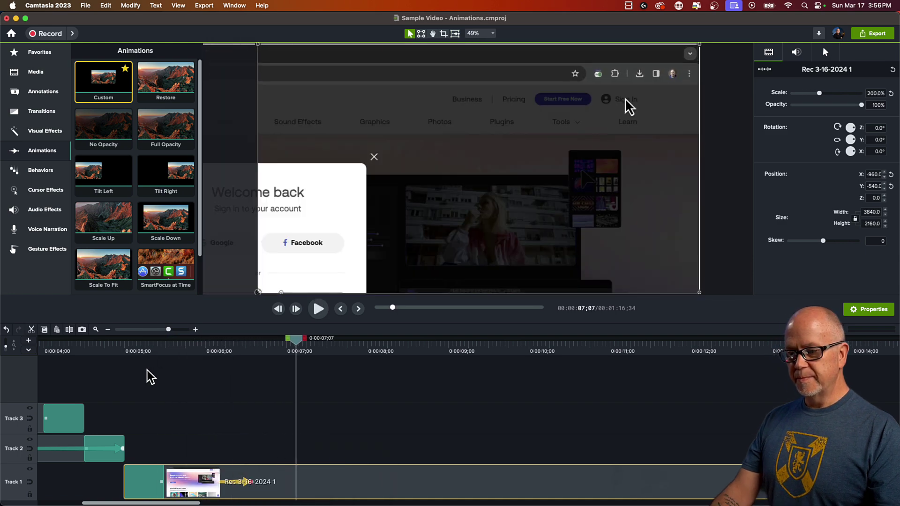
click(173, 349)
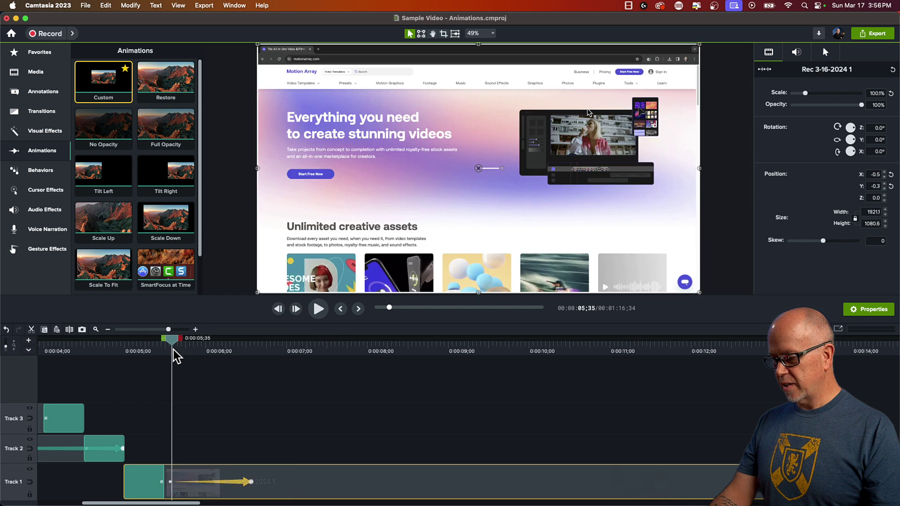
key(space)
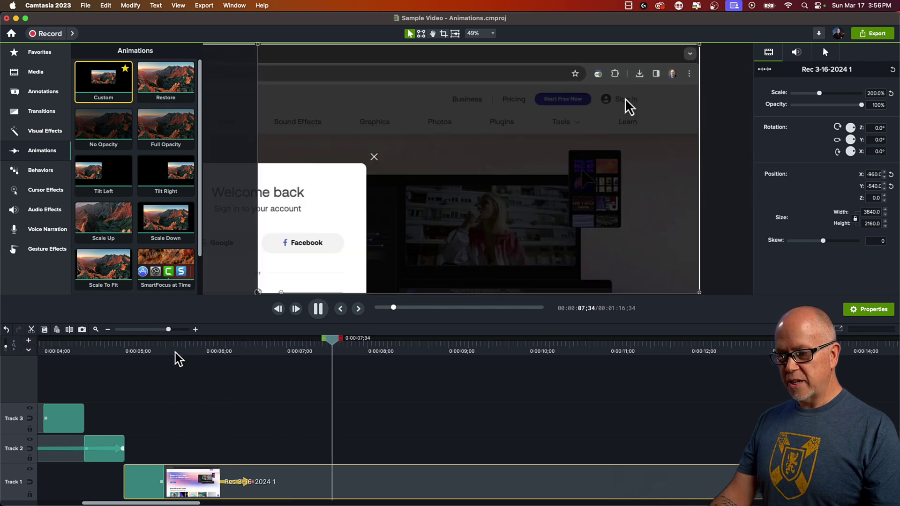
key(space)
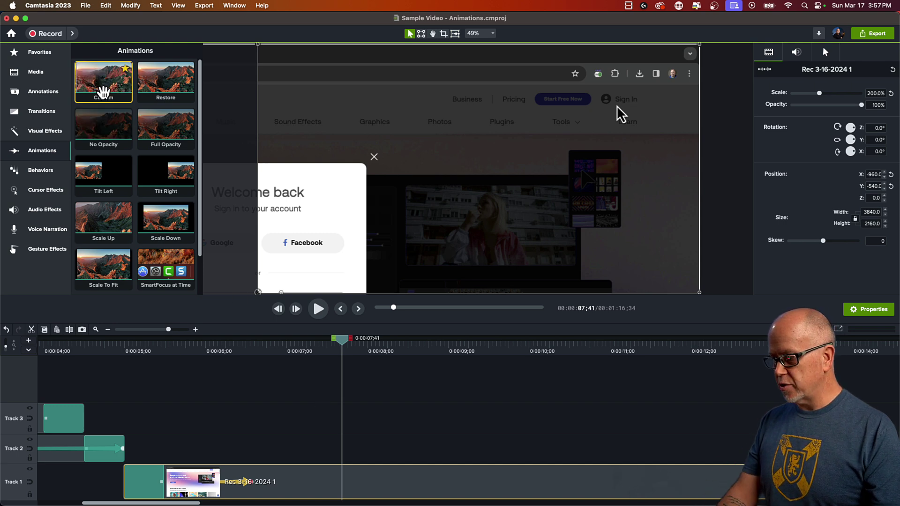
Add a second Custom animation to the recording ending at 0:00:08;07, centring the Welcome back form at X 0, Y 0 with 153.2% scale.
drag(98, 82, 378, 490)
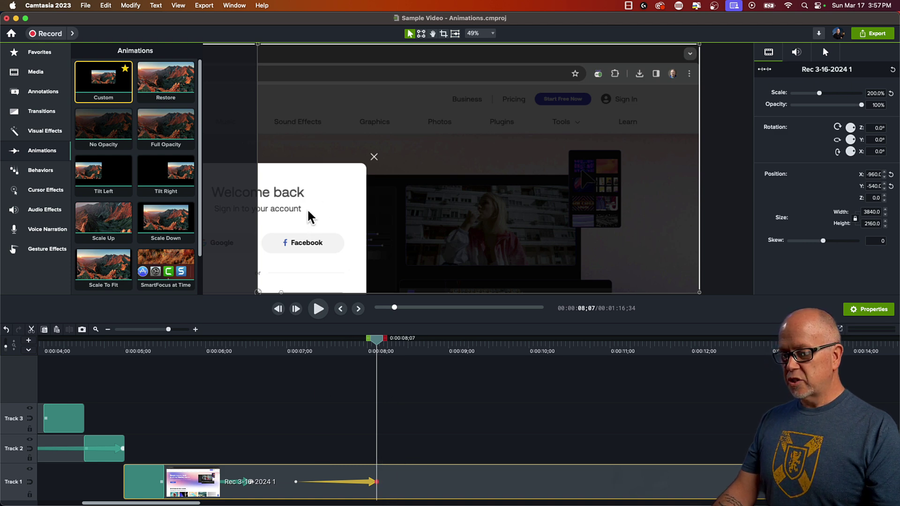
drag(308, 217, 539, 97)
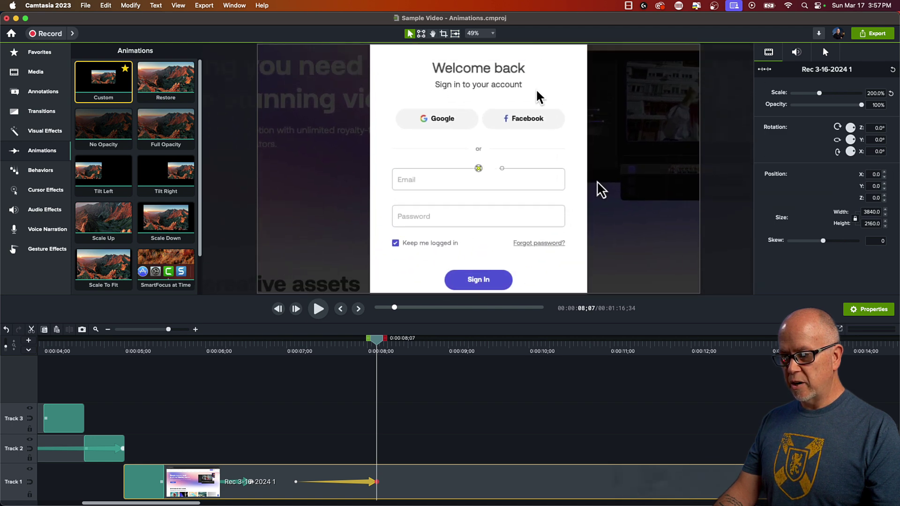
scroll(489, 162, down, 4)
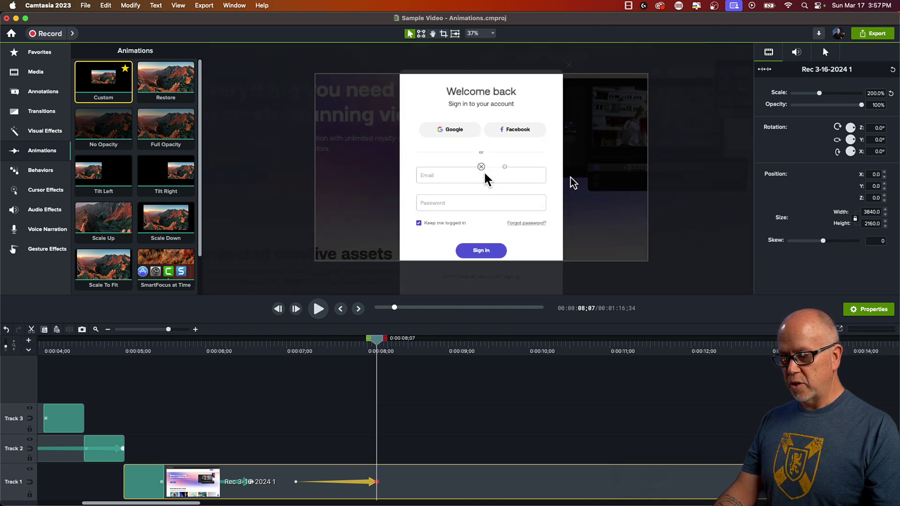
drag(503, 209, 513, 192)
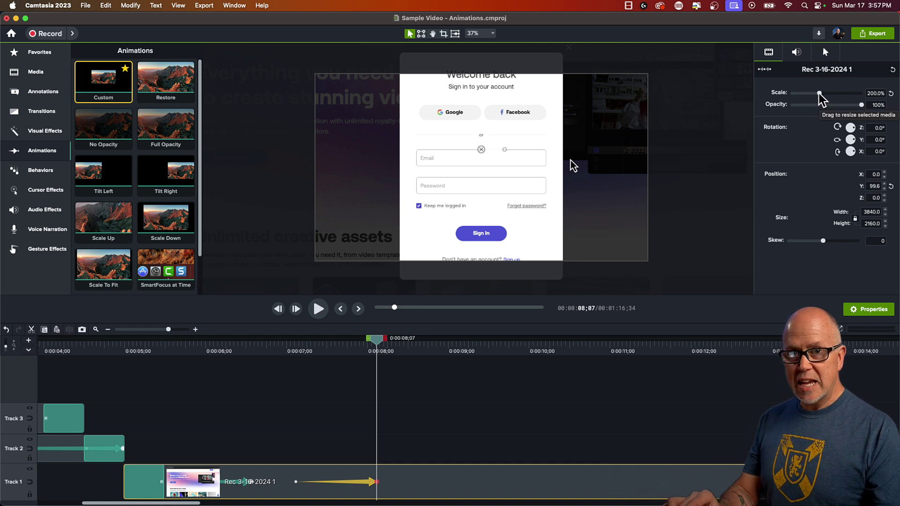
drag(819, 93, 813, 93)
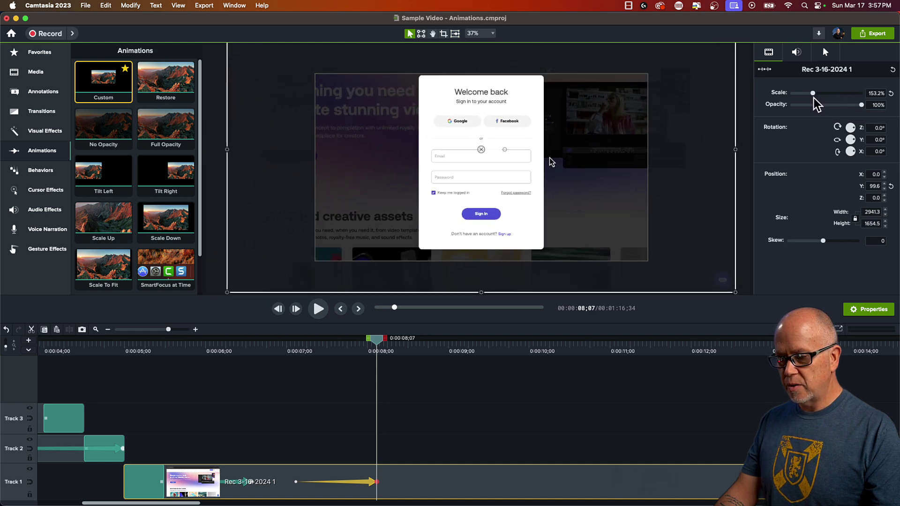
mouse_move(495, 169)
mouse_down()
mouse_move(492, 185)
mouse_move(493, 167)
mouse_move(493, 178)
mouse_up()
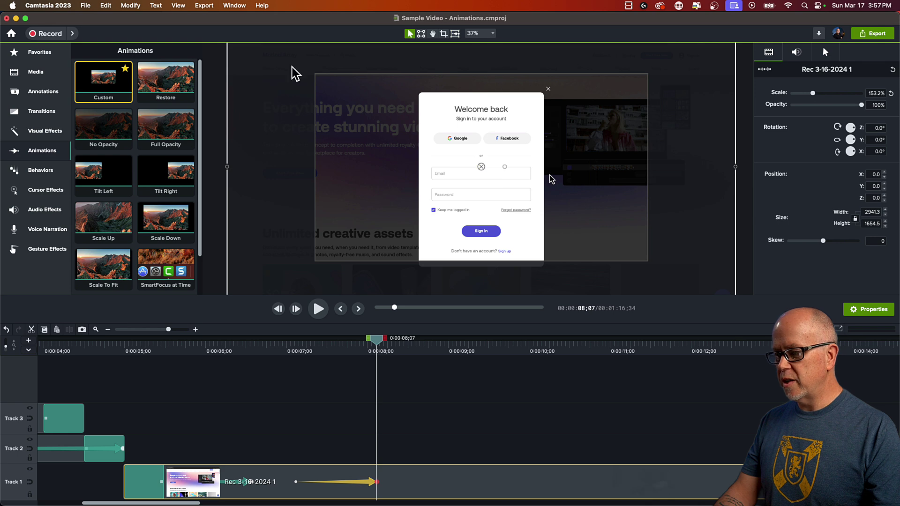
Turn off canvas snapping and move the recording freely to X 67.3, Y 65.5.
click(178, 6)
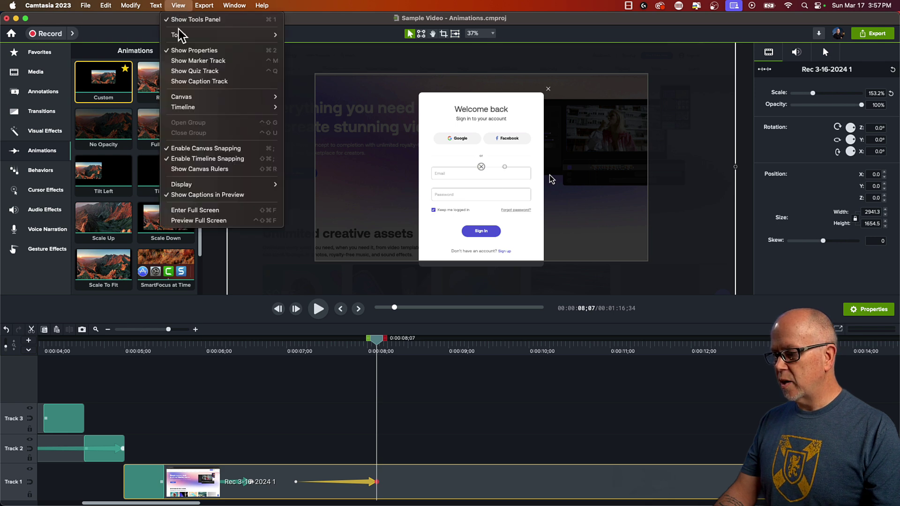
click(233, 150)
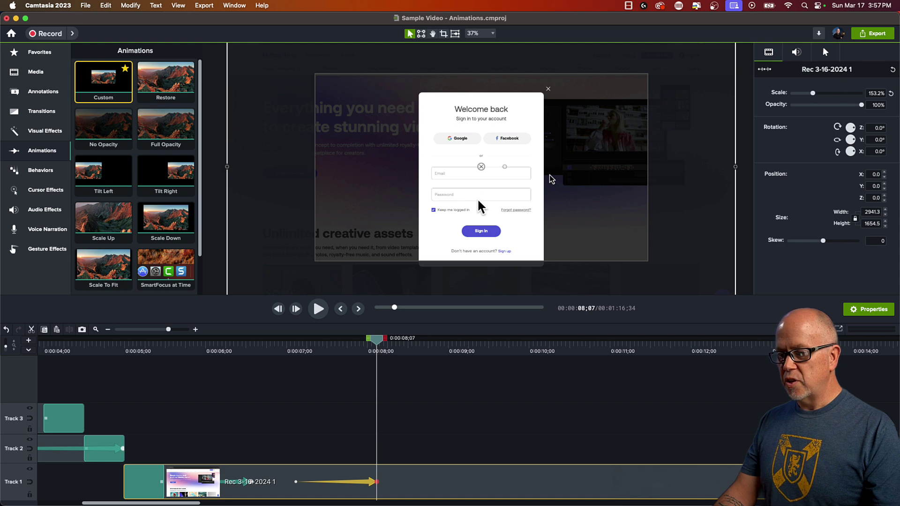
mouse_move(552, 180)
mouse_down()
mouse_move(561, 178)
mouse_move(542, 188)
mouse_move(557, 186)
mouse_move(549, 187)
mouse_move(551, 131)
mouse_move(550, 184)
mouse_move(551, 168)
mouse_up()
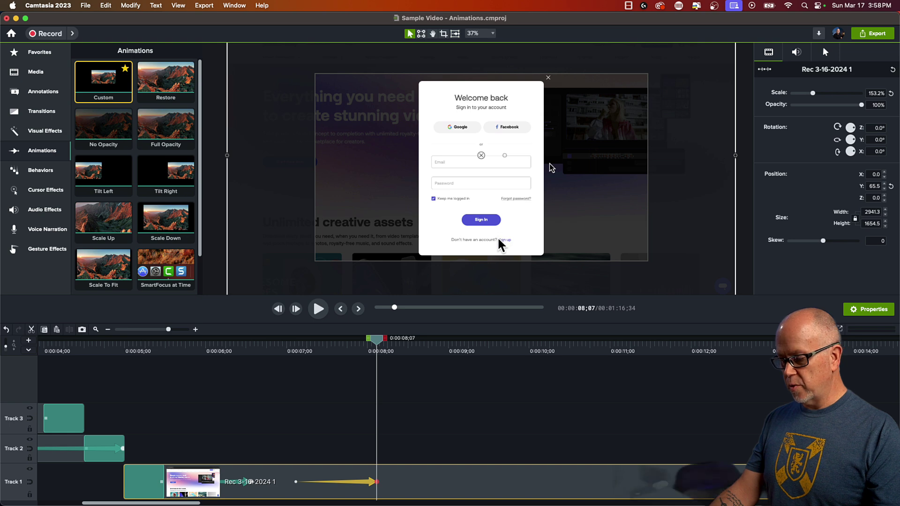
mouse_move(552, 168)
mouse_down()
mouse_move(528, 168)
mouse_move(647, 168)
mouse_move(551, 168)
mouse_move(563, 168)
mouse_up()
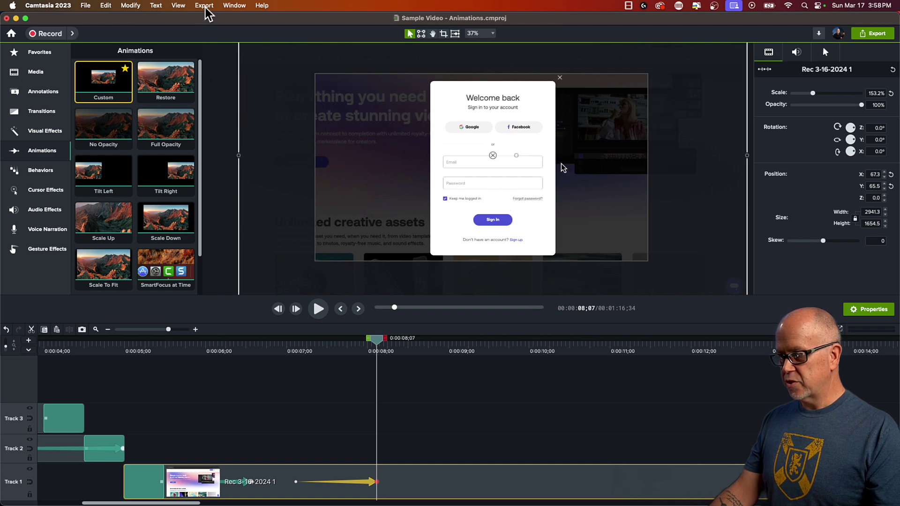
Turn canvas snapping back on and snap the recording to the canvas centre.
click(178, 6)
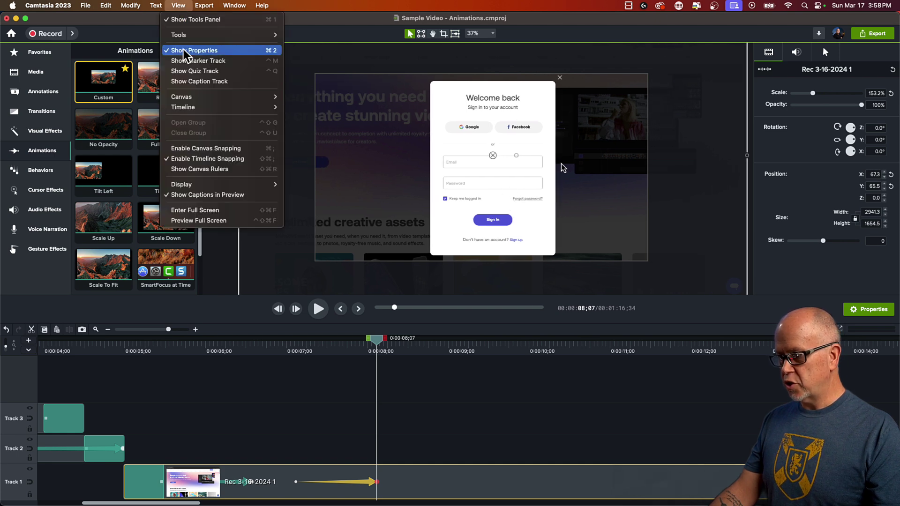
click(214, 146)
drag(492, 188, 490, 206)
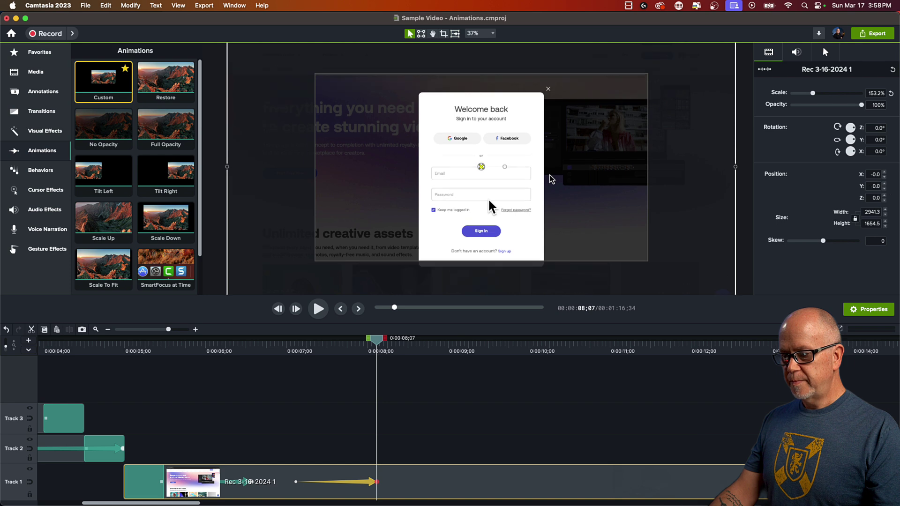
Turn off canvas snapping and position the recording at X 0, Y 69.9 so the whole Welcome back form fits inside the canvas.
click(205, 5)
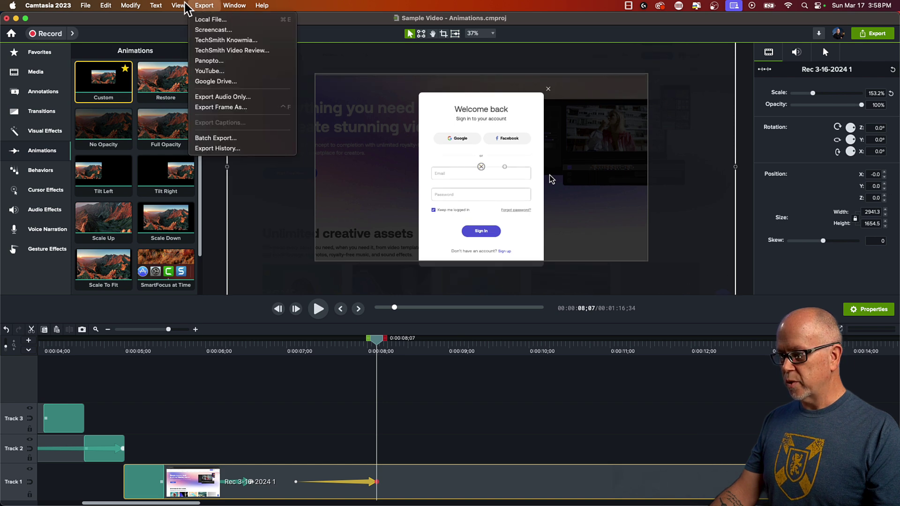
mouse_move(178, 6)
click(213, 148)
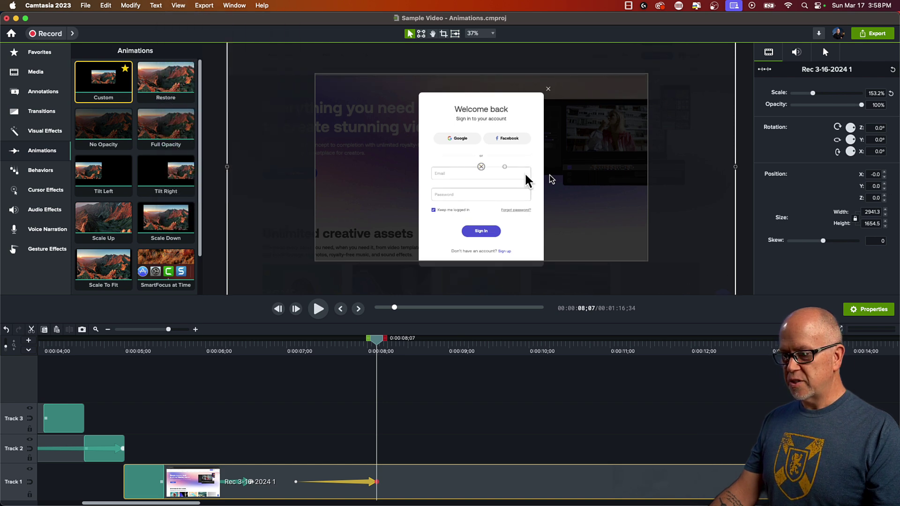
drag(470, 192, 469, 178)
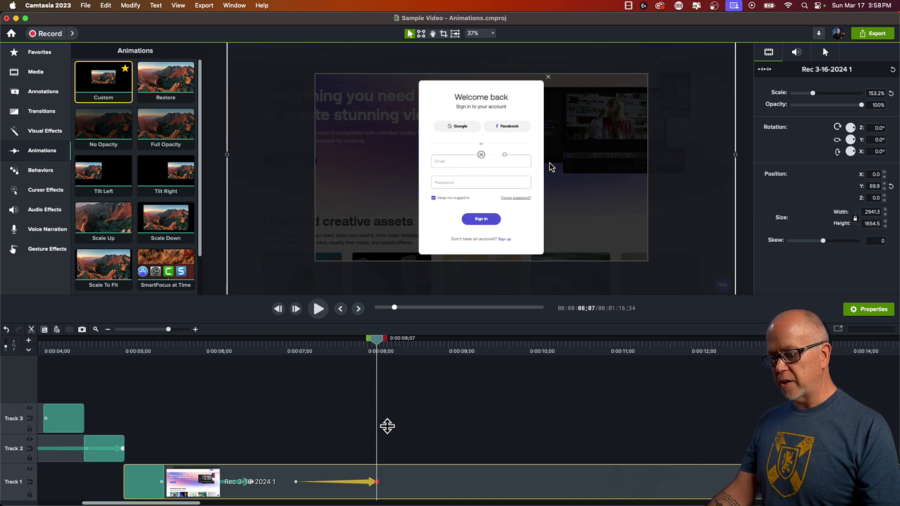
Set the easing of the recording's second animation to Exponential In/Out.
click(348, 427)
click(361, 489)
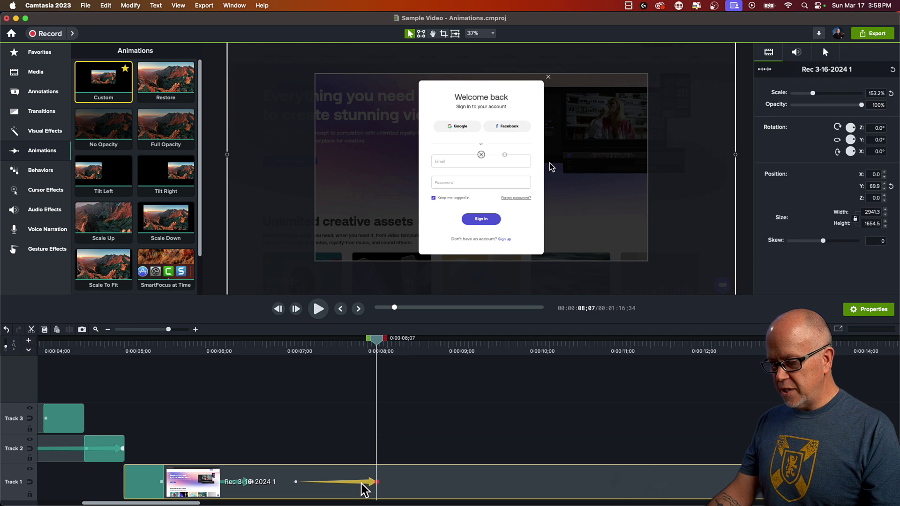
right_click(371, 481)
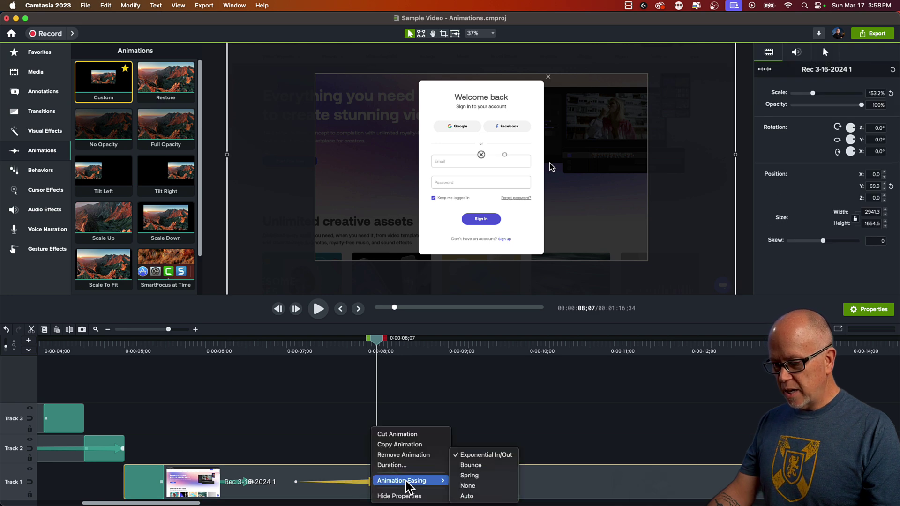
click(479, 456)
Deselect the recording and play back both of its animations from about 0:00:05;03.
click(322, 416)
click(129, 351)
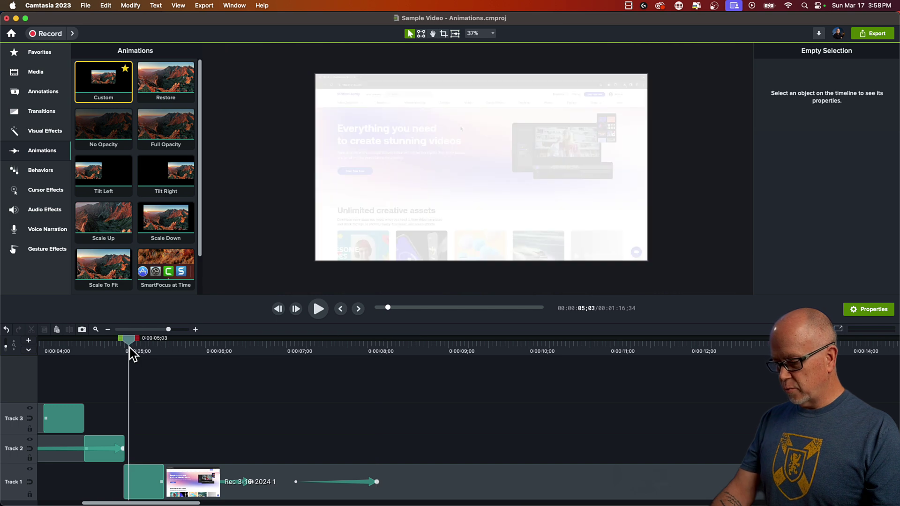
key(space)
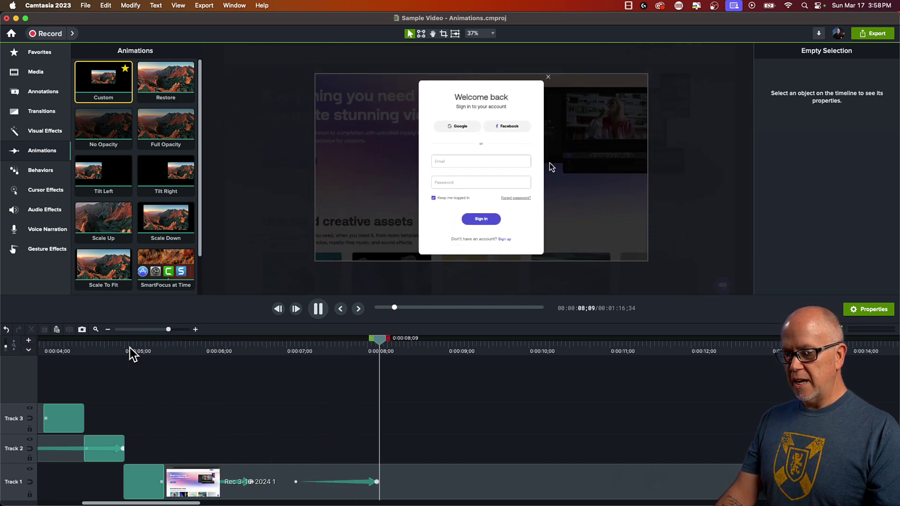
key(space)
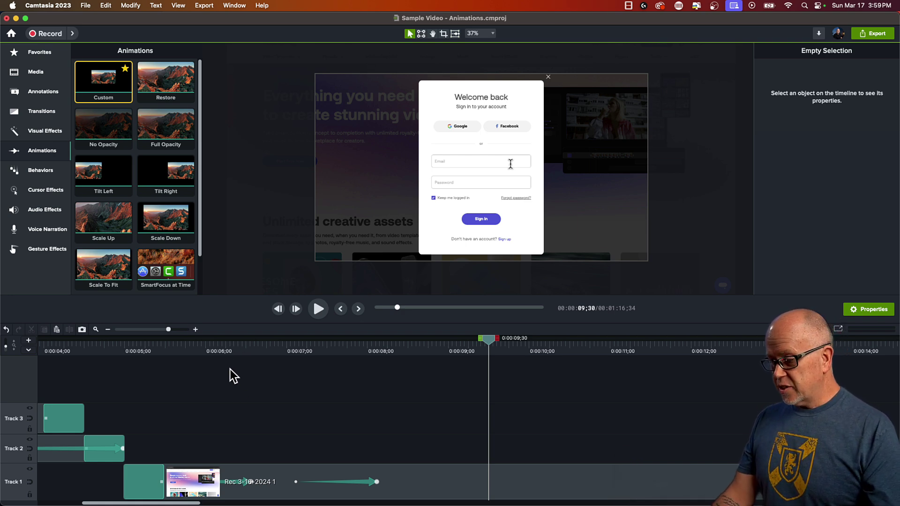
Add a Sketch Motion square annotation on Track 2 at 0:00:06;40, just after the first zoom animation ends.
click(215, 350)
drag(215, 340, 265, 374)
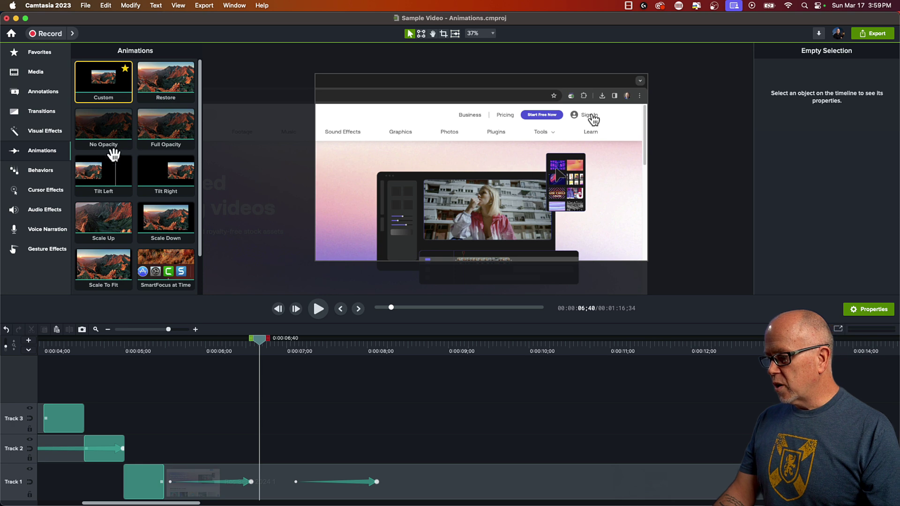
click(43, 90)
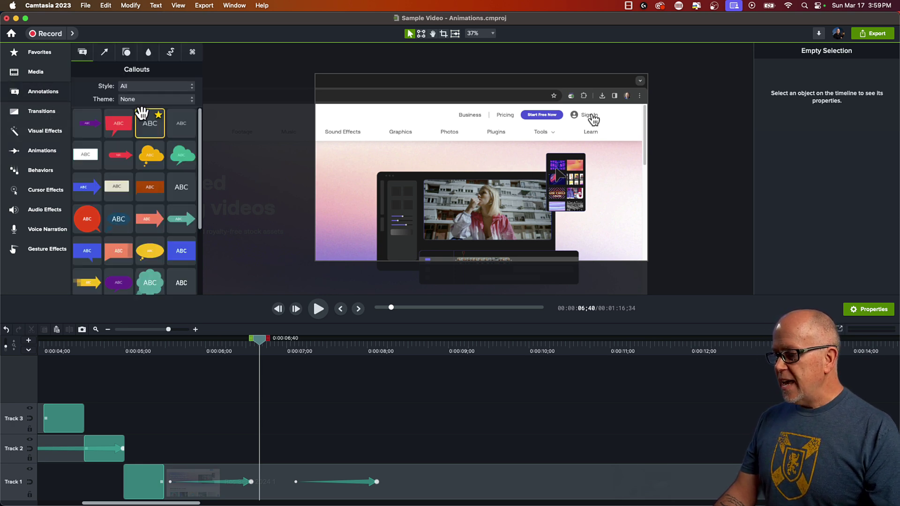
click(173, 53)
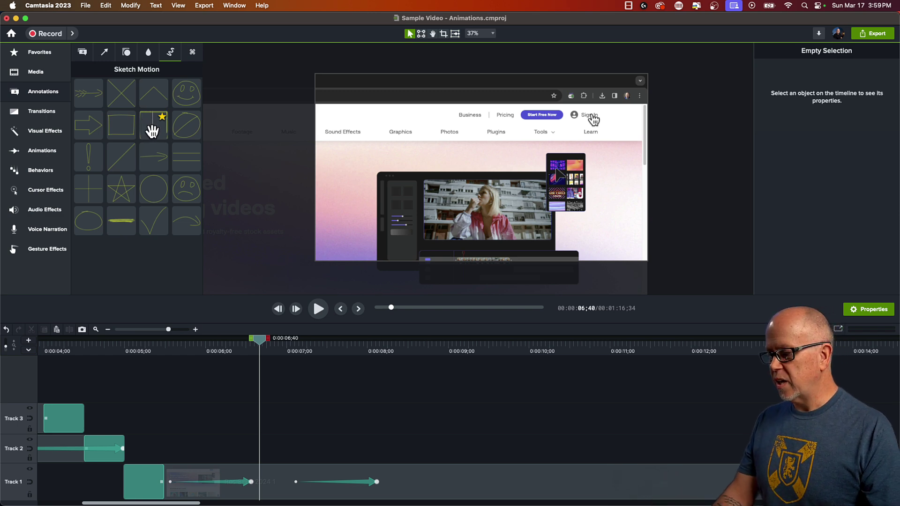
mouse_move(151, 135)
mouse_down()
mouse_move(268, 381)
mouse_move(279, 429)
mouse_move(261, 445)
mouse_up()
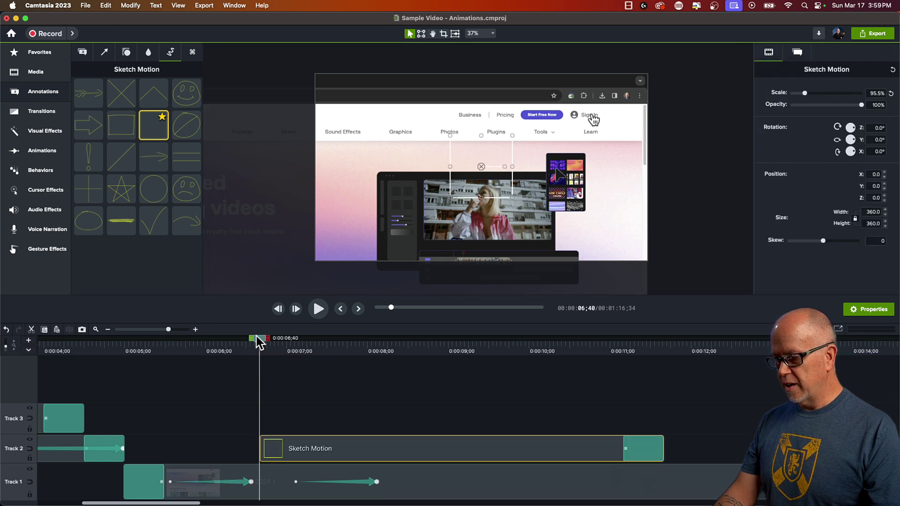
Set the Sketch Motion square's color to Red and its thickness to 18.8.
mouse_move(258, 342)
mouse_down()
mouse_move(337, 351)
mouse_move(268, 375)
mouse_move(310, 374)
mouse_move(280, 386)
mouse_up()
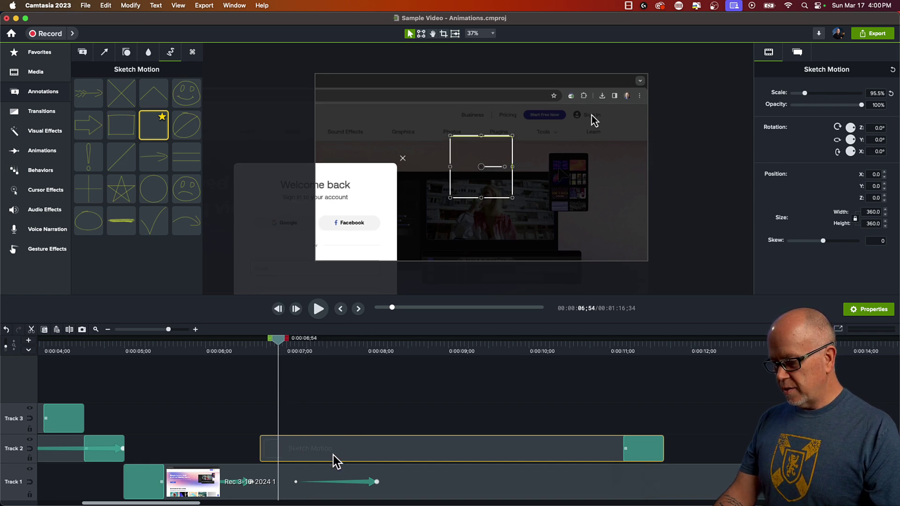
click(798, 53)
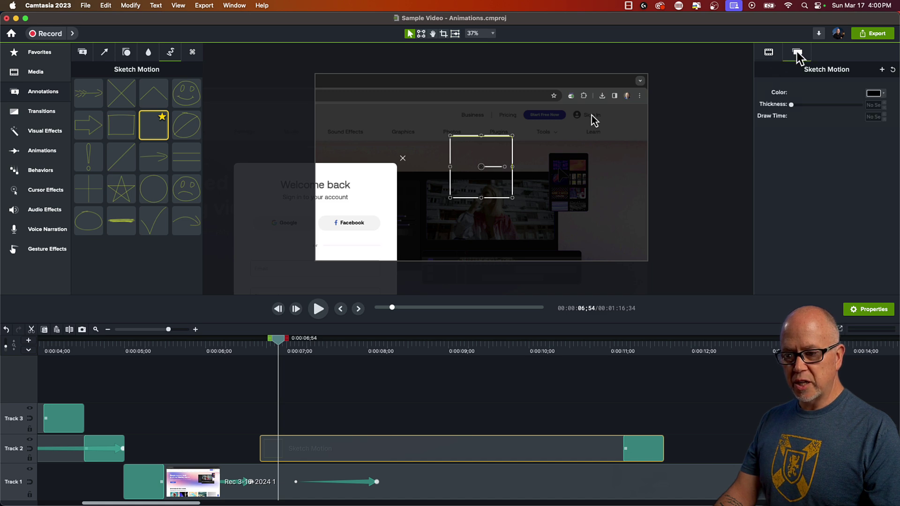
click(873, 93)
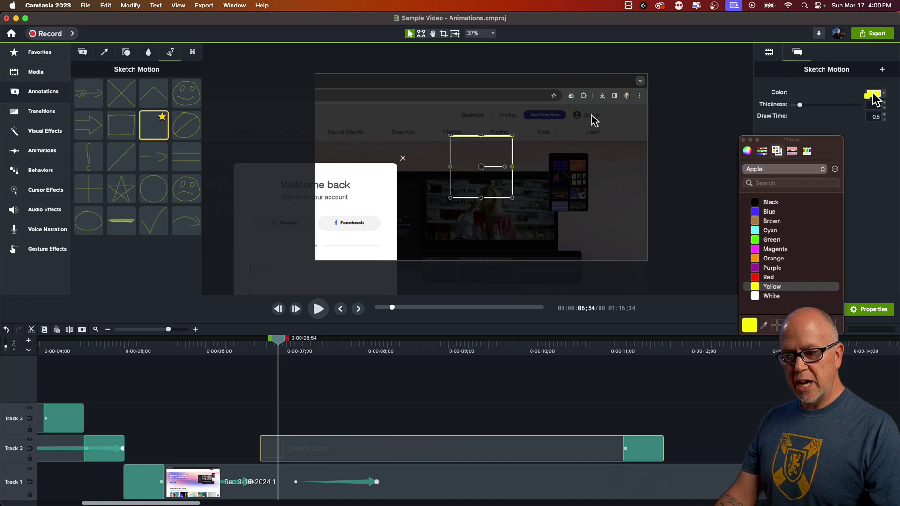
click(769, 278)
click(744, 141)
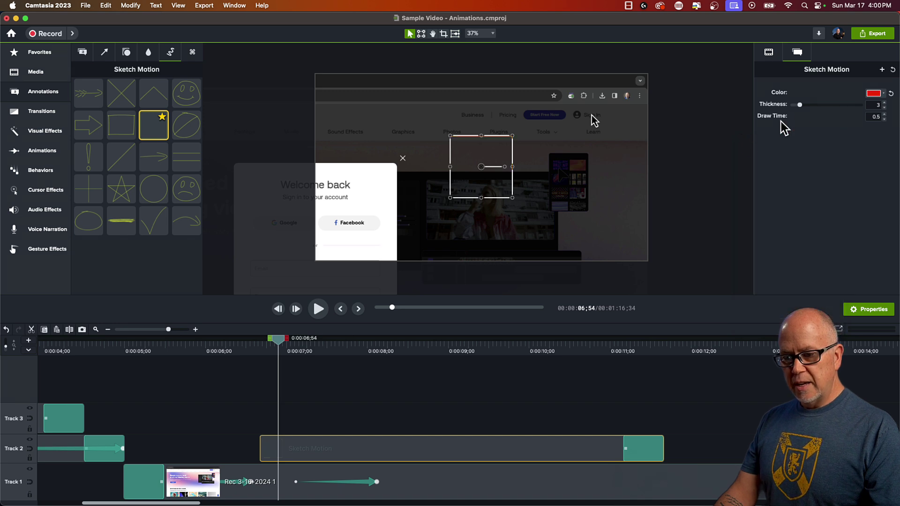
mouse_move(801, 105)
mouse_down()
mouse_move(870, 112)
mouse_move(844, 118)
mouse_up()
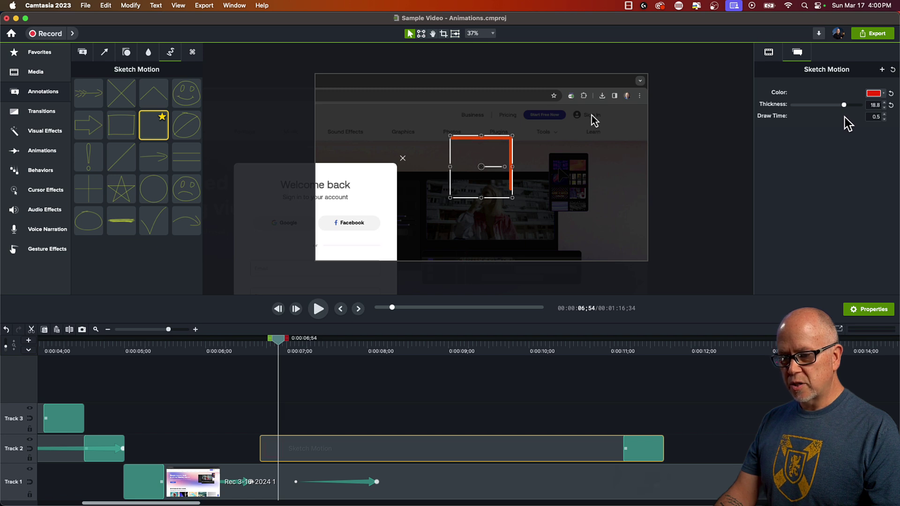
Play back the Sketch Motion square being drawn, starting from the beginning of its clip.
click(257, 357)
key(space)
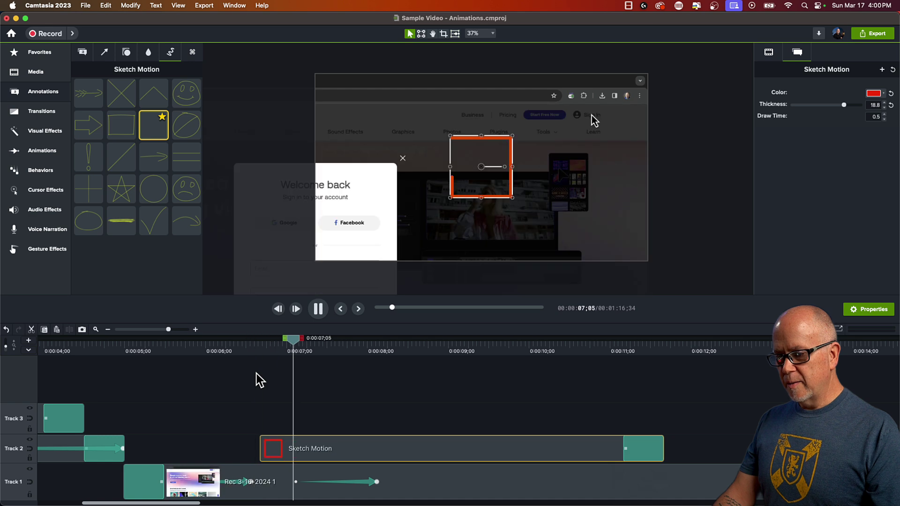
key(space)
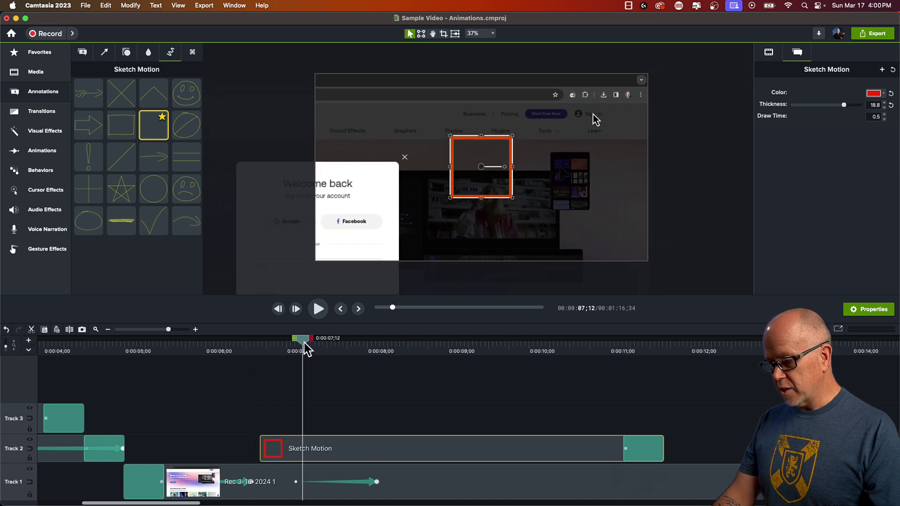
Move the Sketch Motion square over the Sign In link and shrink it to a small rectangle framing the link.
drag(304, 343, 281, 346)
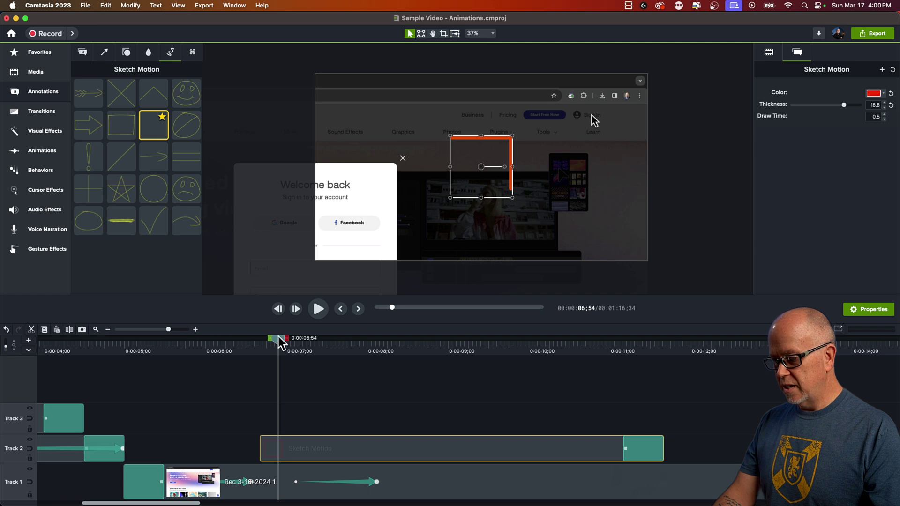
drag(280, 345, 285, 346)
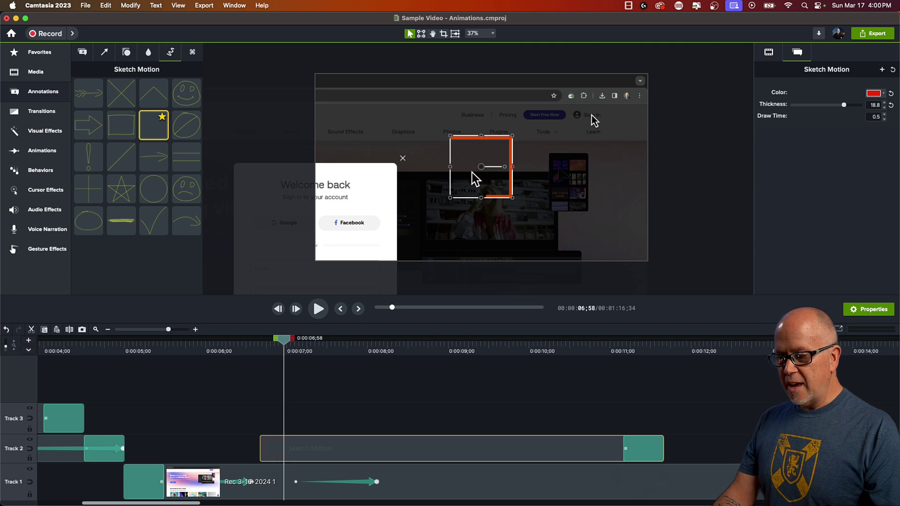
mouse_move(474, 179)
mouse_down()
mouse_move(554, 157)
mouse_move(568, 140)
mouse_up()
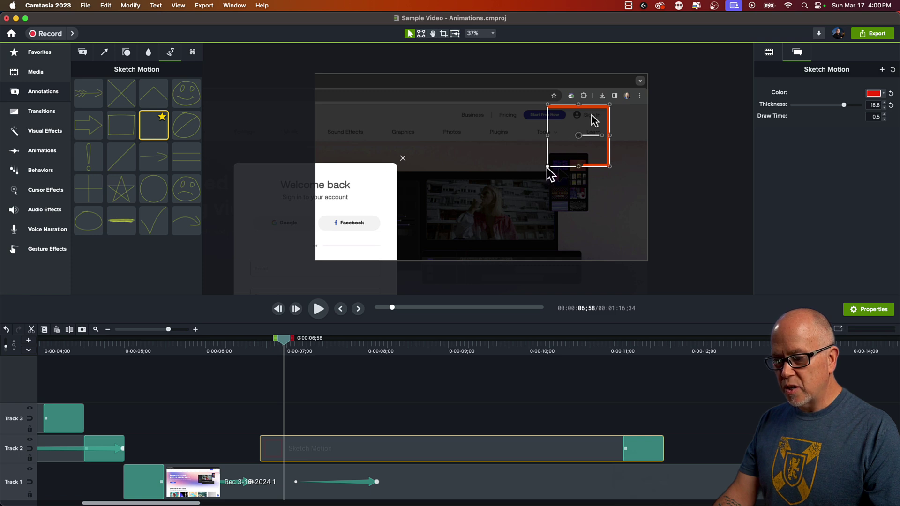
drag(547, 168, 568, 123)
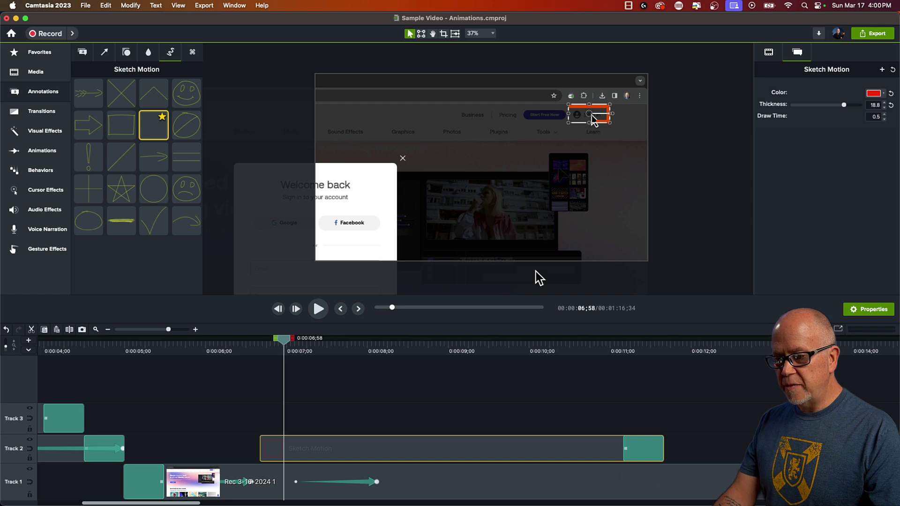
Play back and scrub from about 0:00:06;33 to check the square's drawing against the recording's Sign In moment.
click(251, 347)
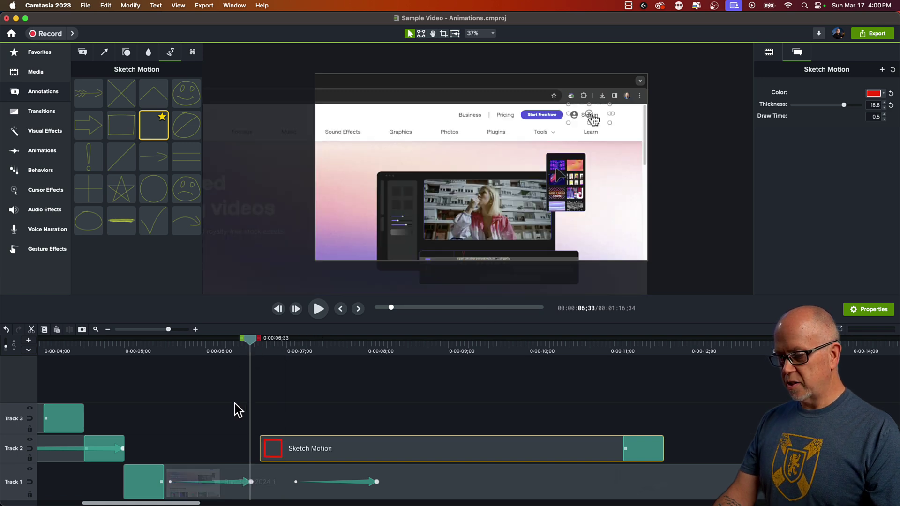
key(space)
key(space)
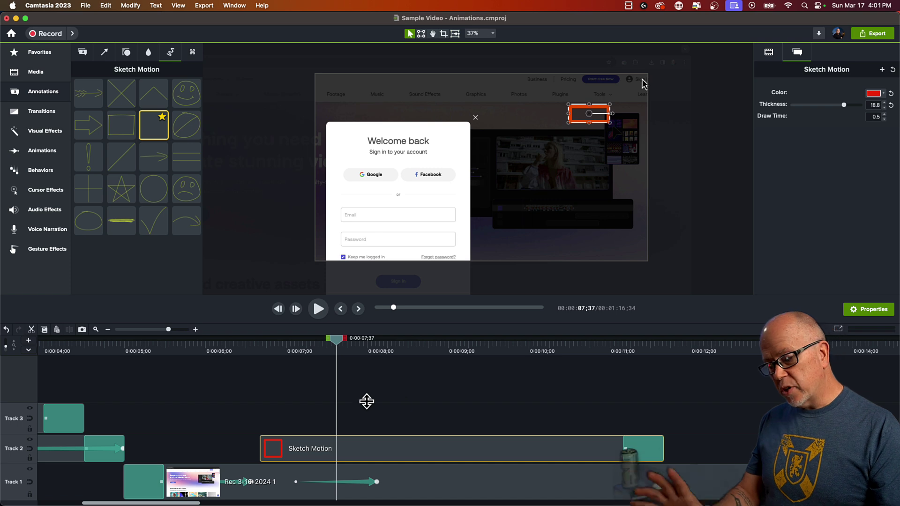
click(277, 348)
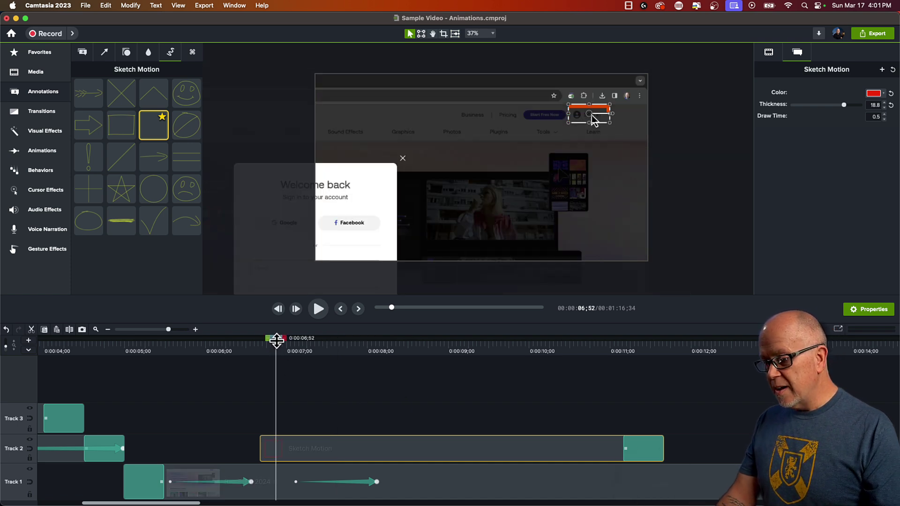
drag(277, 341, 263, 365)
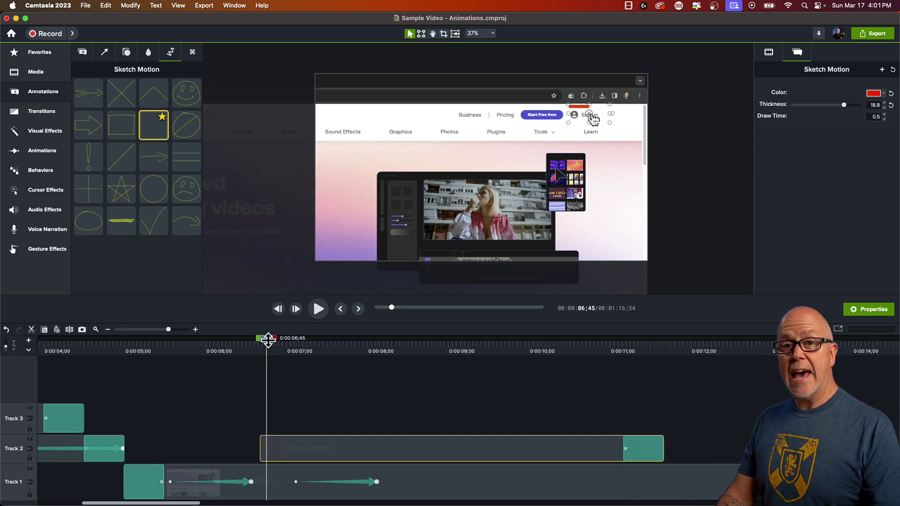
mouse_move(268, 341)
mouse_down()
mouse_move(284, 342)
mouse_move(260, 354)
mouse_move(311, 364)
mouse_move(288, 377)
mouse_up()
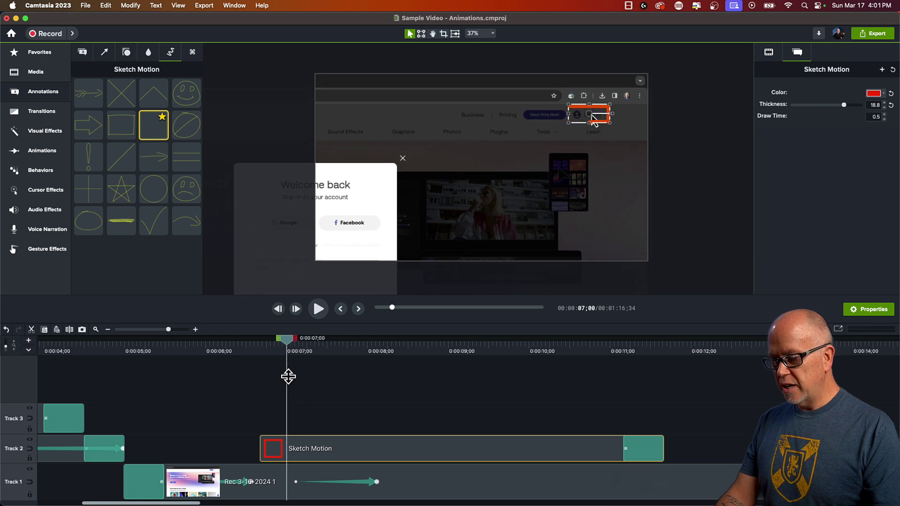
Split the Track 1 recording at 0:00:07;00 and shift its second part about 50 frames later, leaving a gap.
click(281, 492)
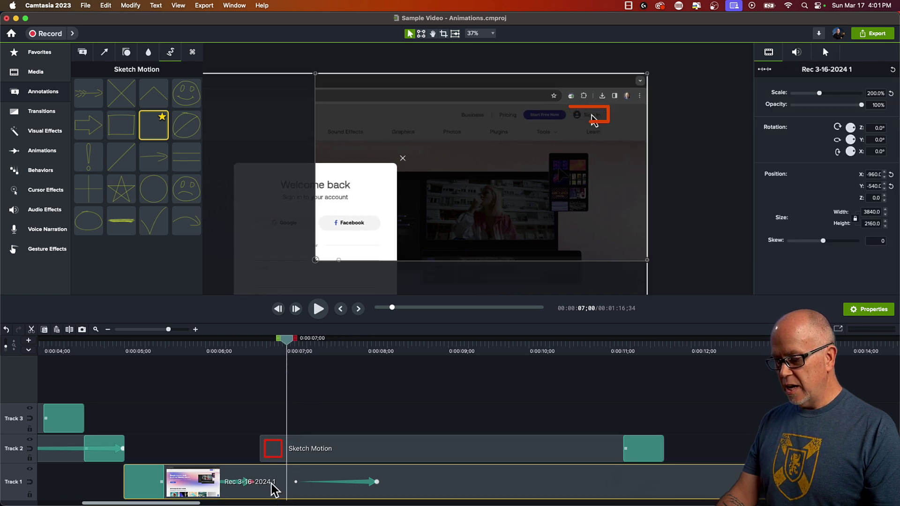
key(super+t)
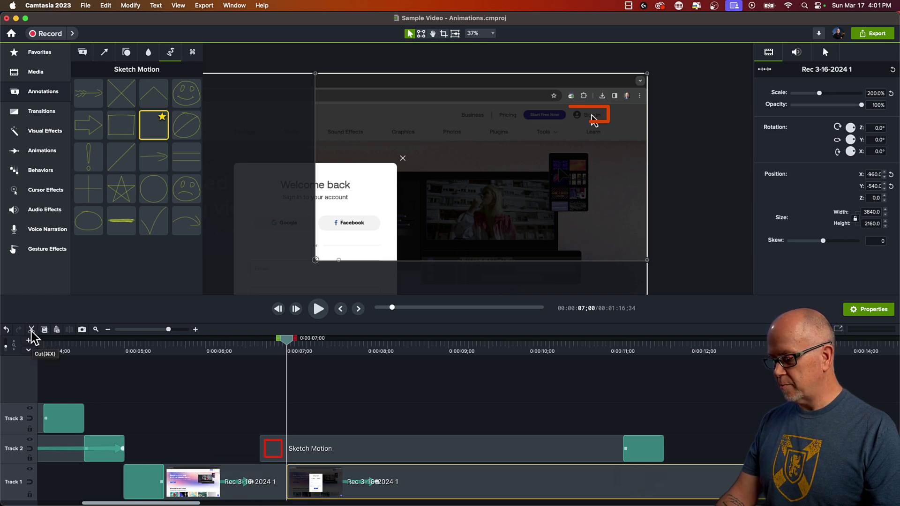
drag(301, 494, 371, 498)
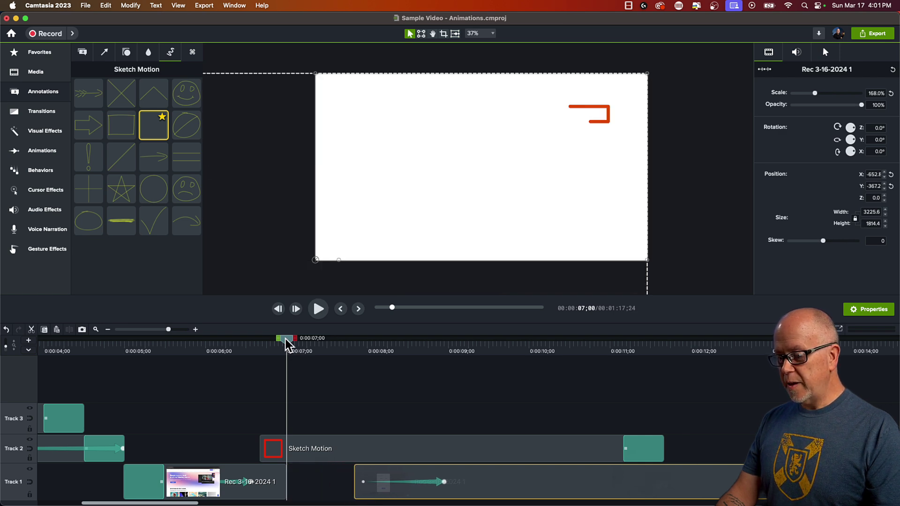
Extend the last frame of the first recording part to fill the gap up to the second part.
drag(285, 339, 282, 347)
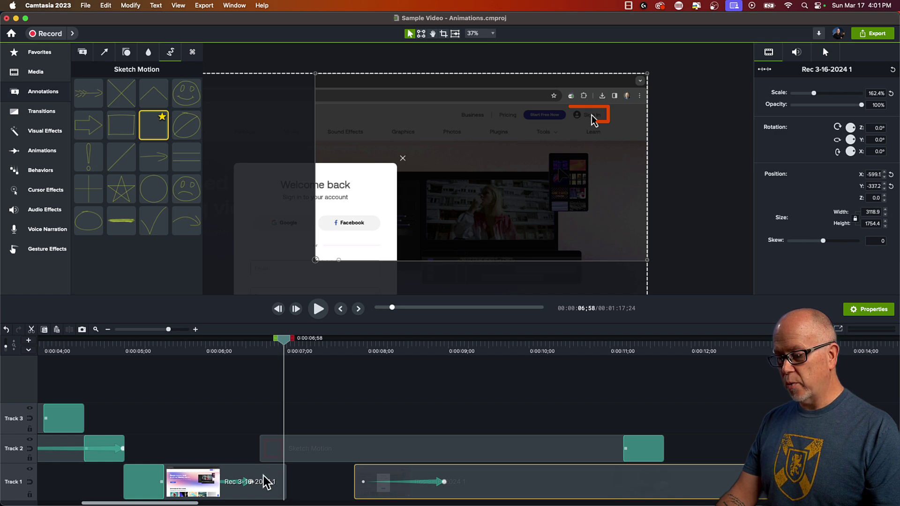
click(268, 483)
mouse_move(282, 346)
mouse_down()
mouse_move(328, 361)
mouse_move(315, 358)
mouse_move(294, 372)
mouse_move(350, 378)
mouse_move(299, 381)
mouse_move(306, 500)
mouse_up()
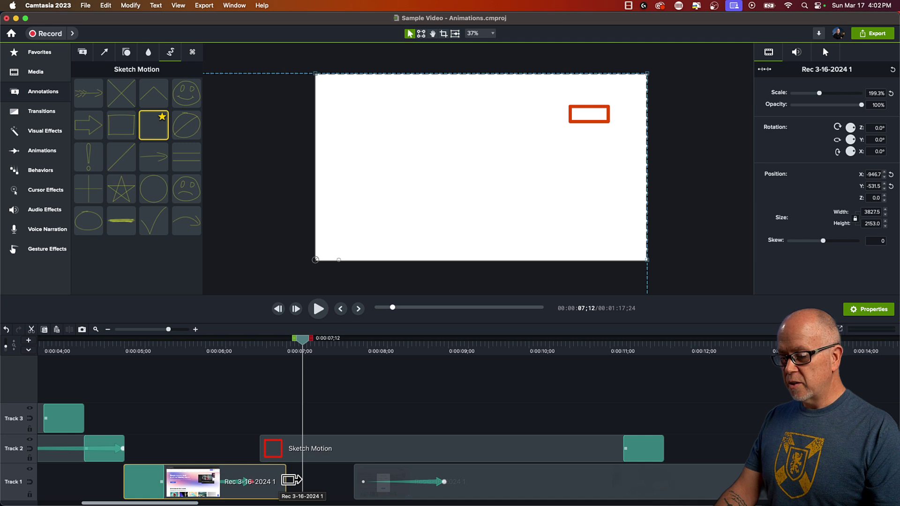
drag(291, 480, 364, 482)
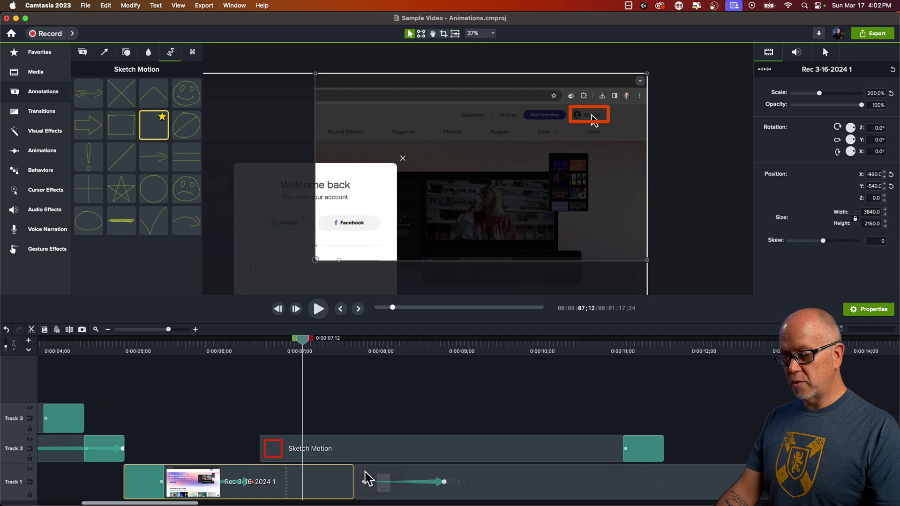
Play back the extended frame and the second zoom from 0:00:06;42.
click(263, 348)
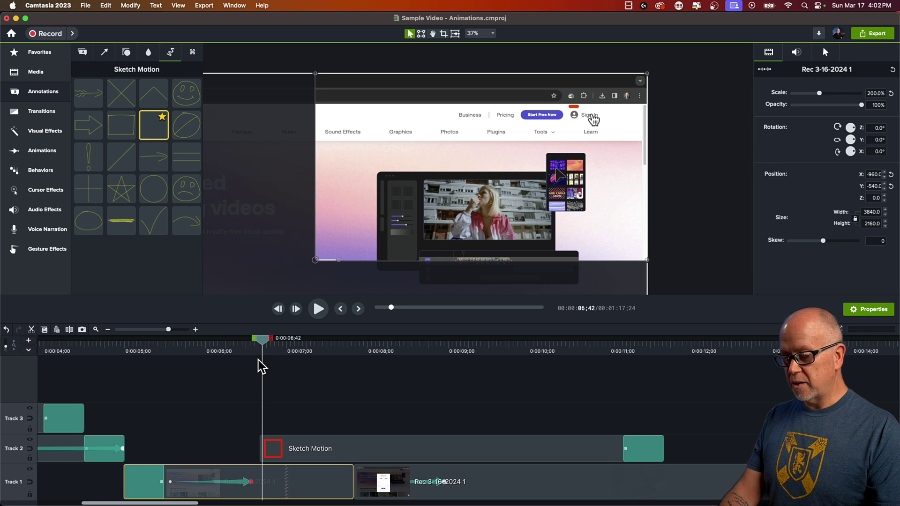
key(space)
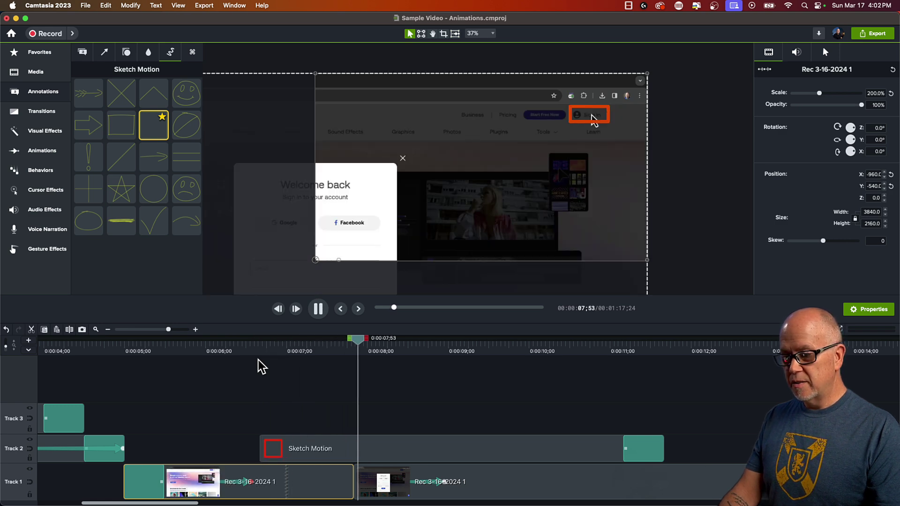
key(space)
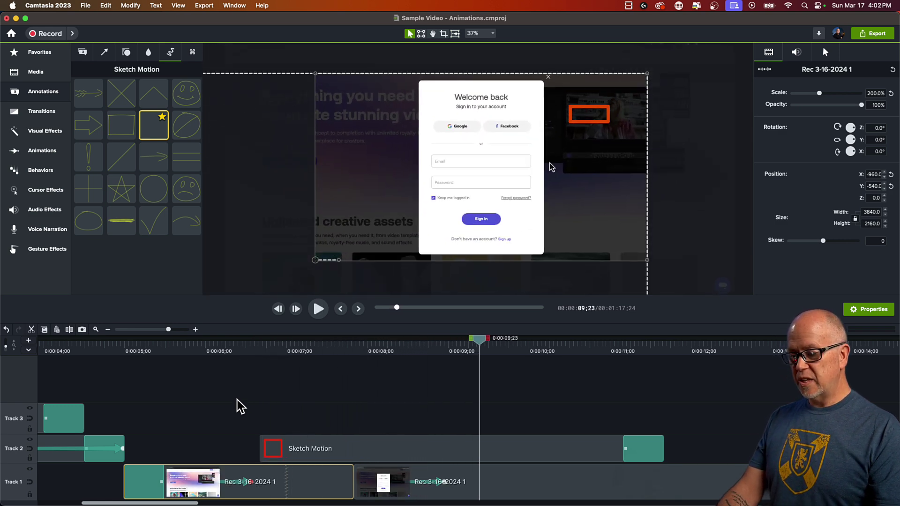
Shorten the Sketch Motion clip so it ends just after the second recording part begins on Track 1.
drag(282, 353, 315, 355)
click(567, 460)
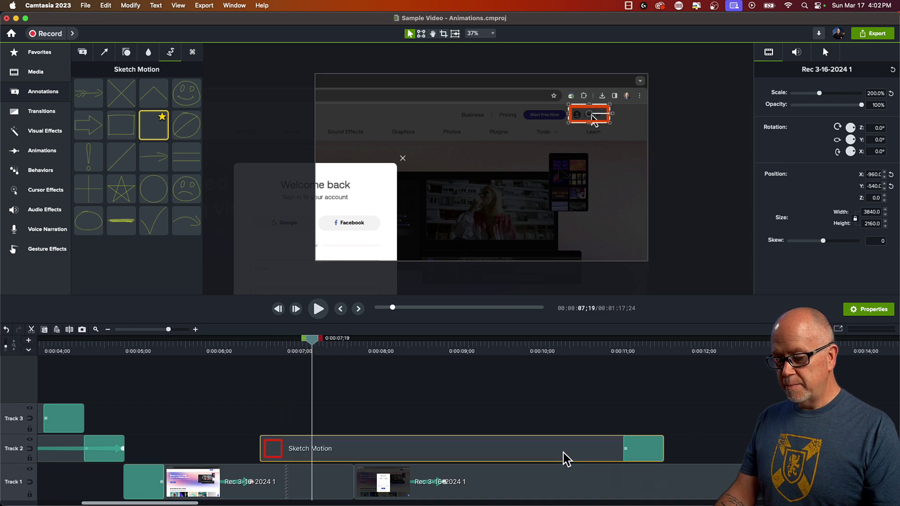
mouse_move(663, 448)
mouse_down()
mouse_move(496, 449)
mouse_move(362, 466)
mouse_move(384, 469)
mouse_up()
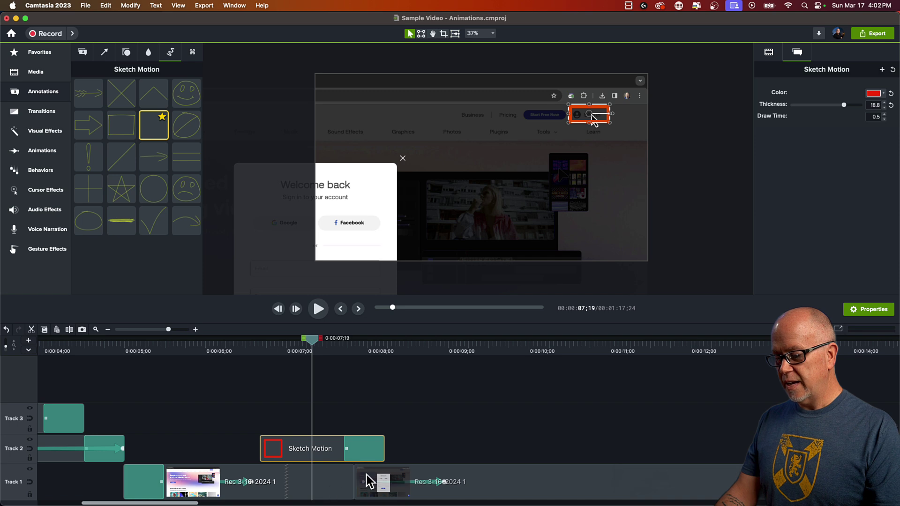
Play back the shortened square highlight from 0:00:06;27 and inspect the Fade transition at its end.
click(243, 350)
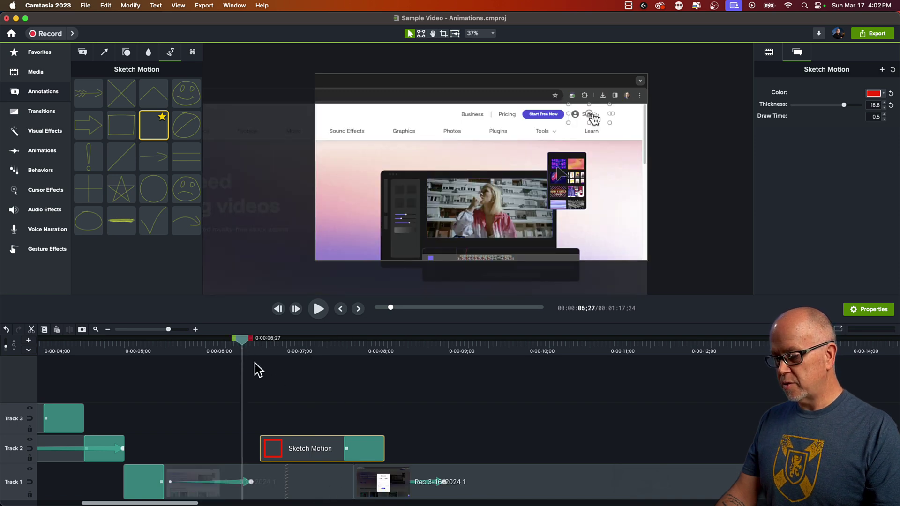
click(294, 397)
key(space)
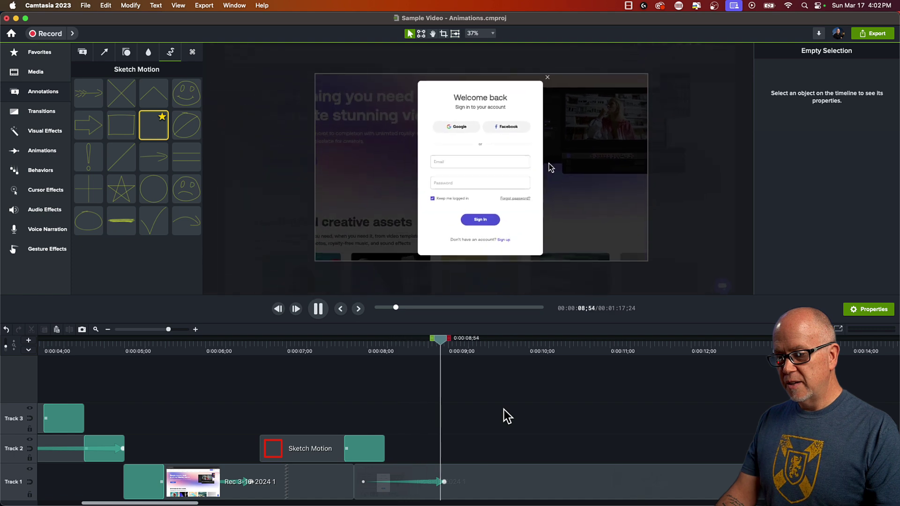
key(space)
click(318, 353)
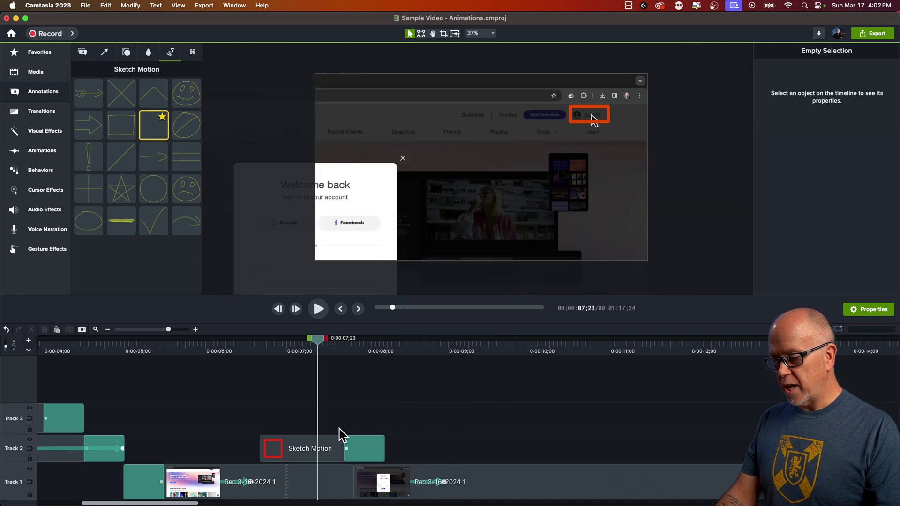
click(357, 452)
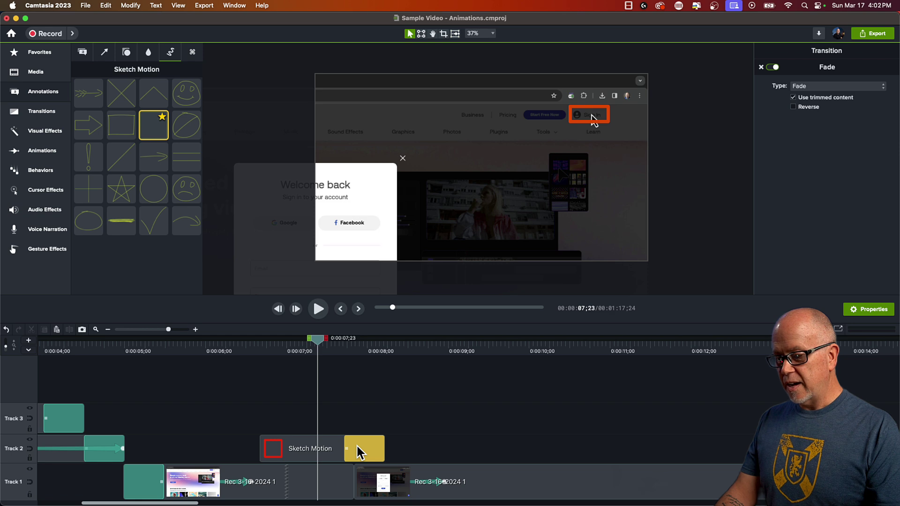
key(space)
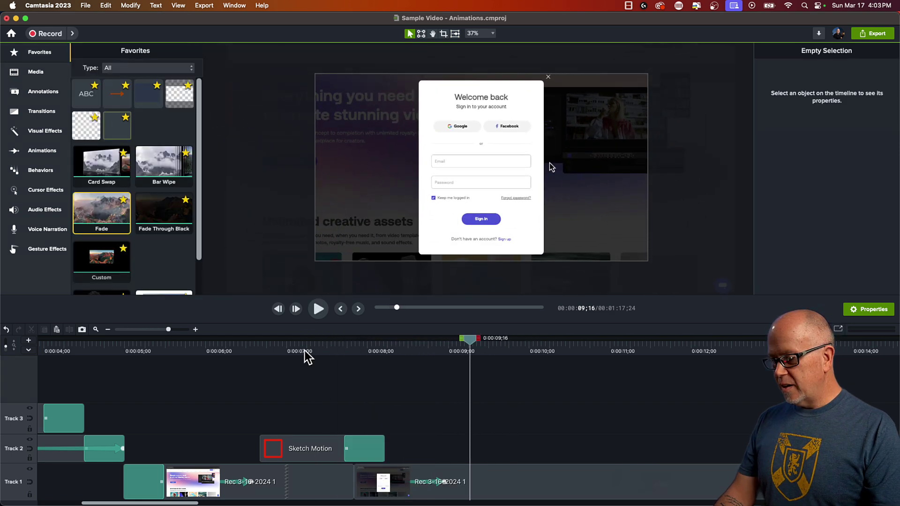
Add the favorite orange-red arrow annotation to Track 3 at about 0:00:07;30, above the Sketch Motion clip.
click(313, 351)
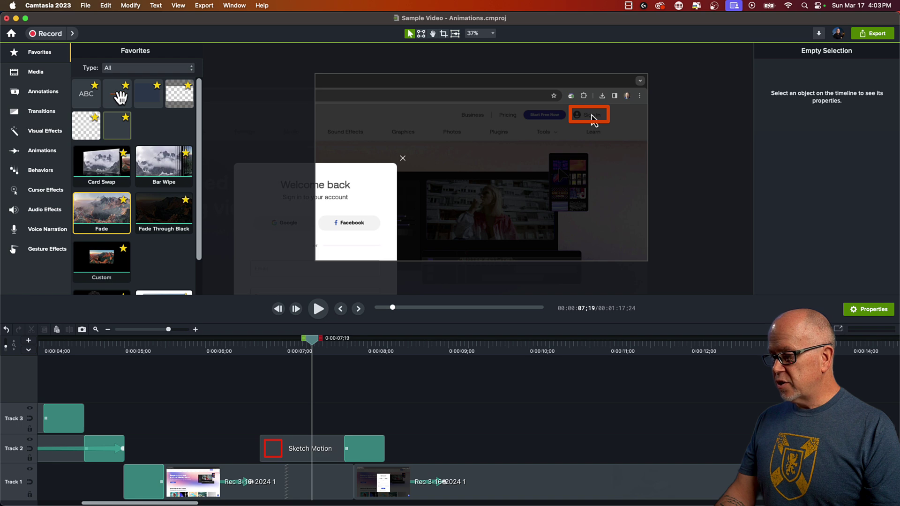
click(43, 92)
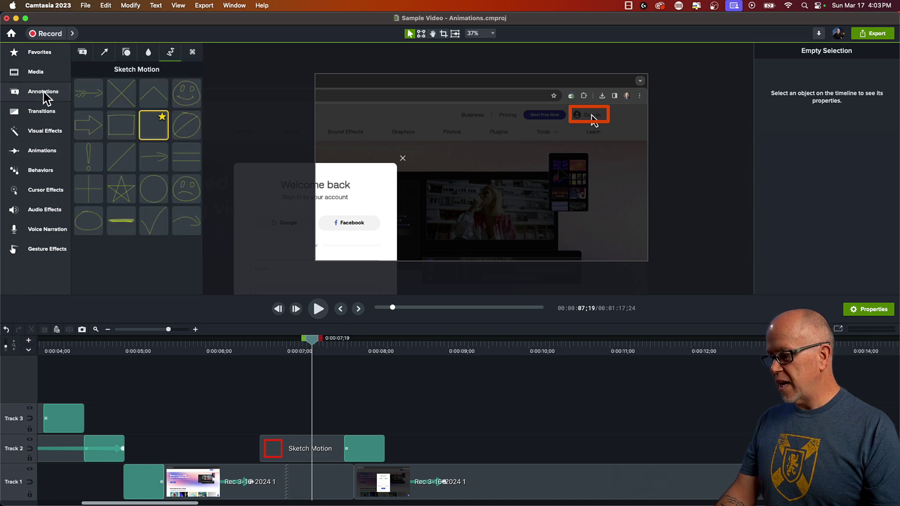
click(105, 52)
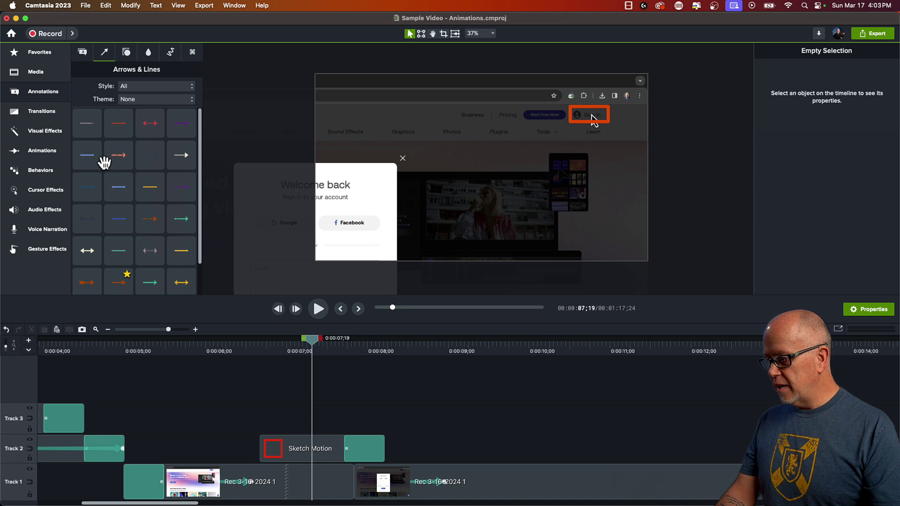
scroll(120, 207, down, 2)
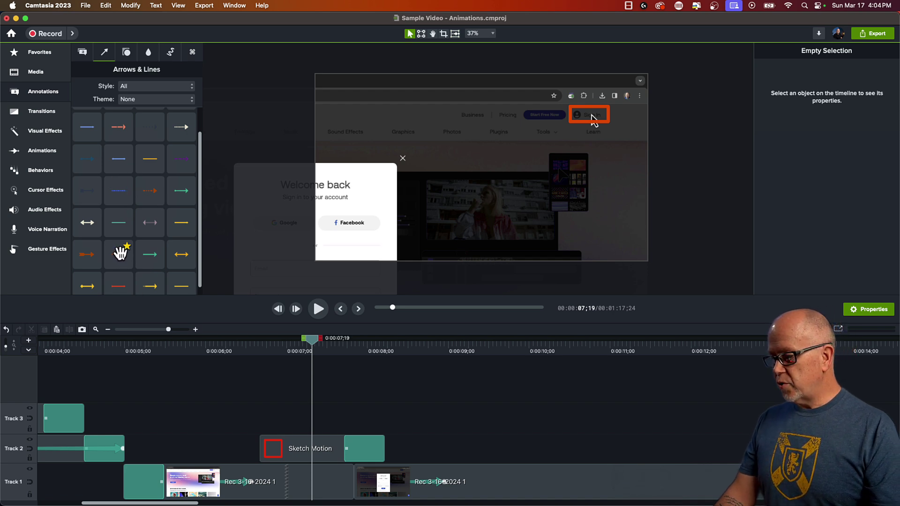
drag(120, 253, 328, 410)
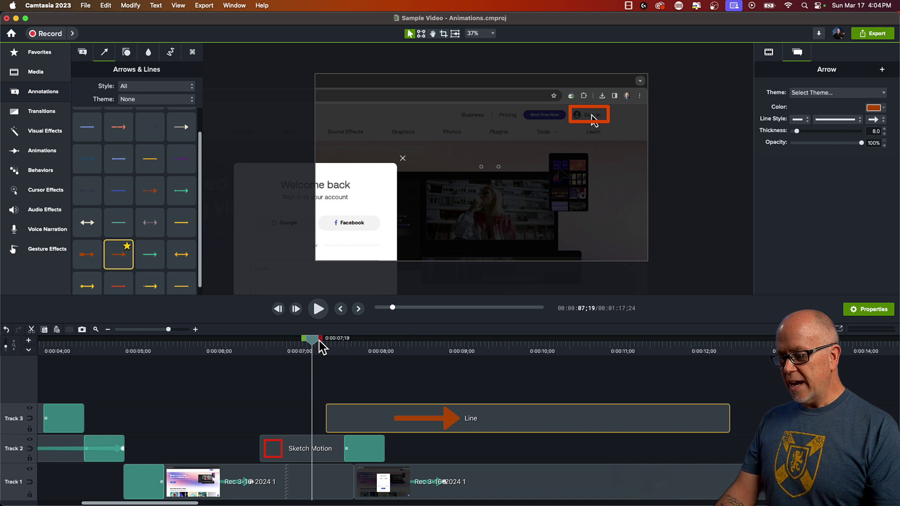
Shorten the arrow clip to about 2.6 seconds and move it to start at 0:00:09;08, after the second zoom ends.
drag(315, 346, 304, 361)
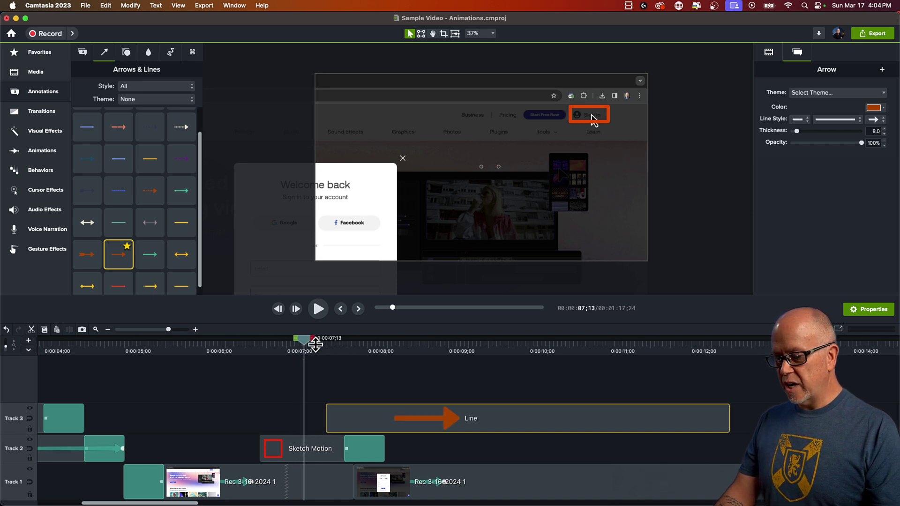
drag(306, 341, 462, 387)
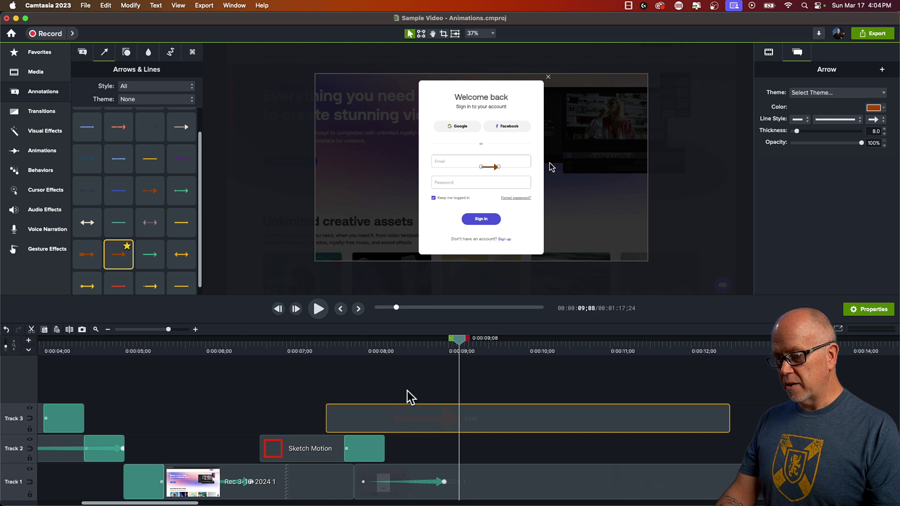
drag(427, 342, 458, 365)
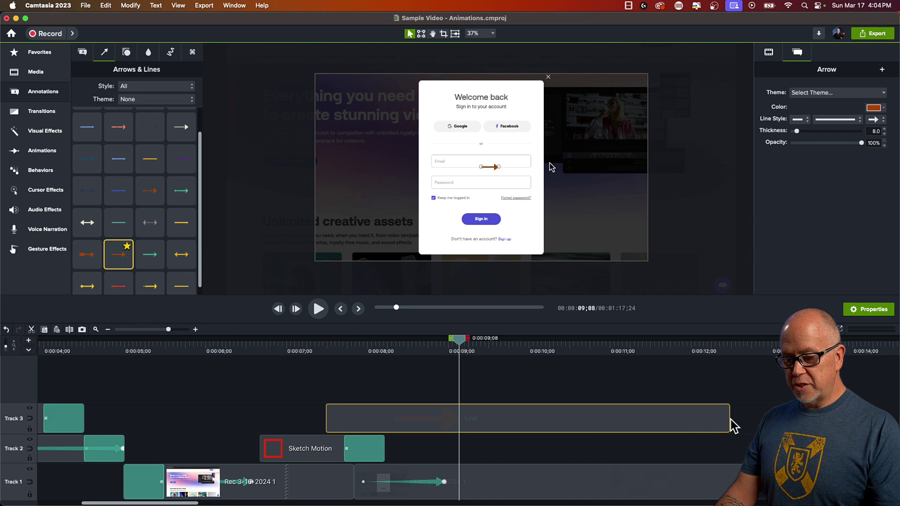
drag(735, 426, 536, 429)
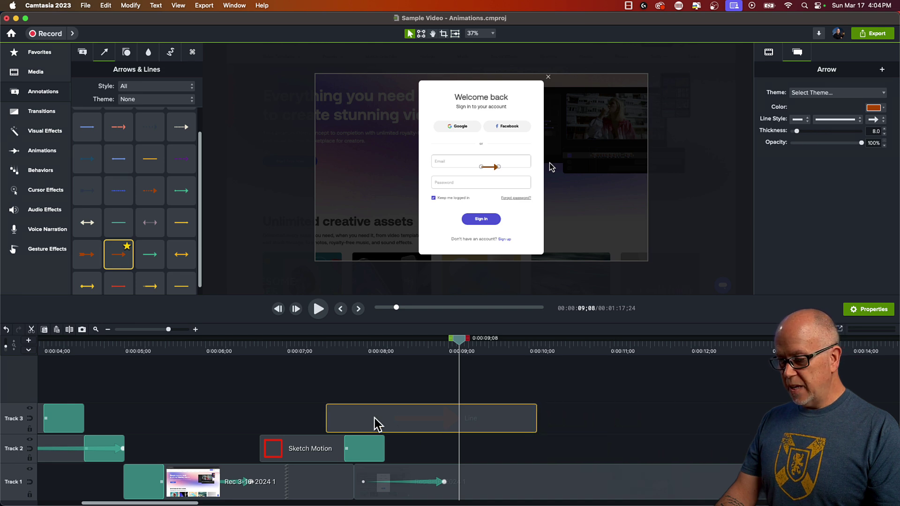
drag(377, 424, 512, 429)
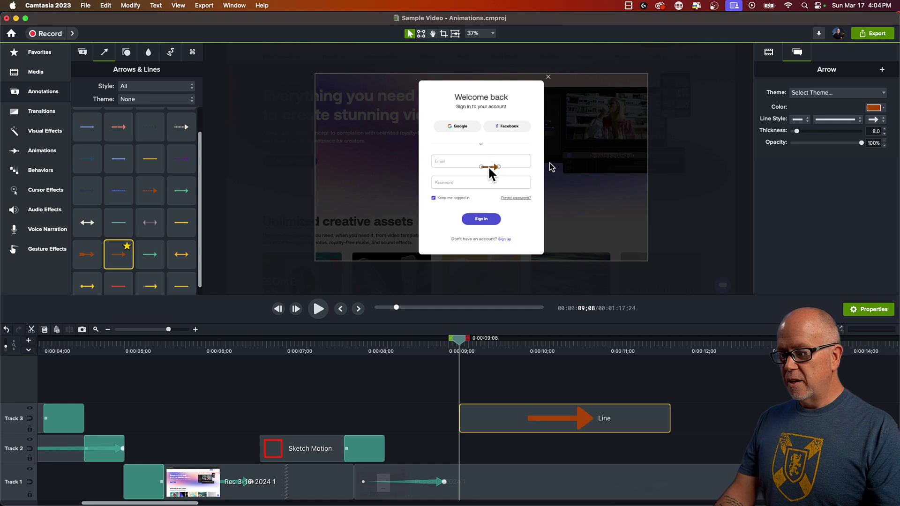
Change the arrow annotation's color to Red from the Apple color palette.
scroll(489, 164, up, 2)
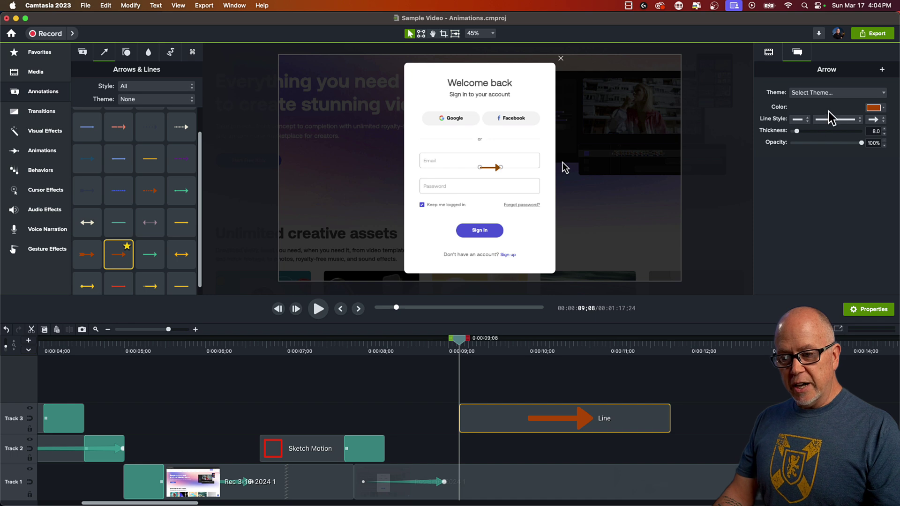
click(873, 108)
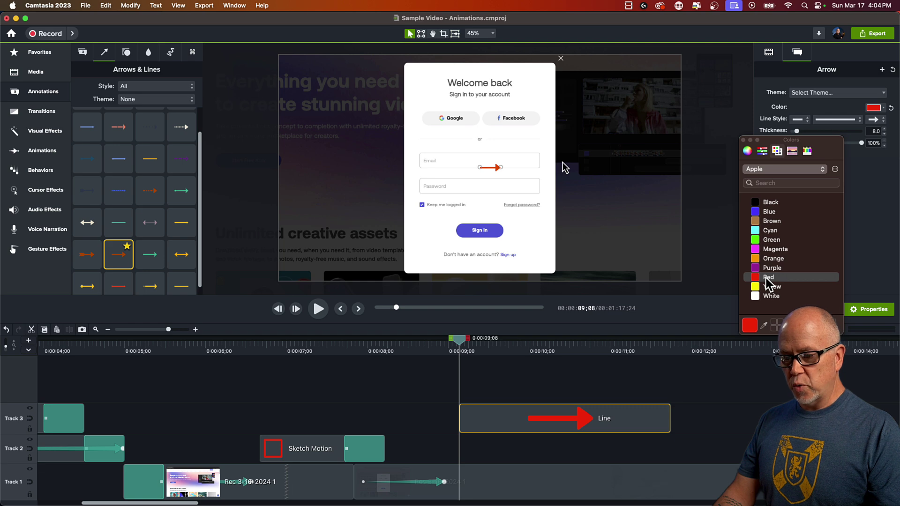
click(744, 141)
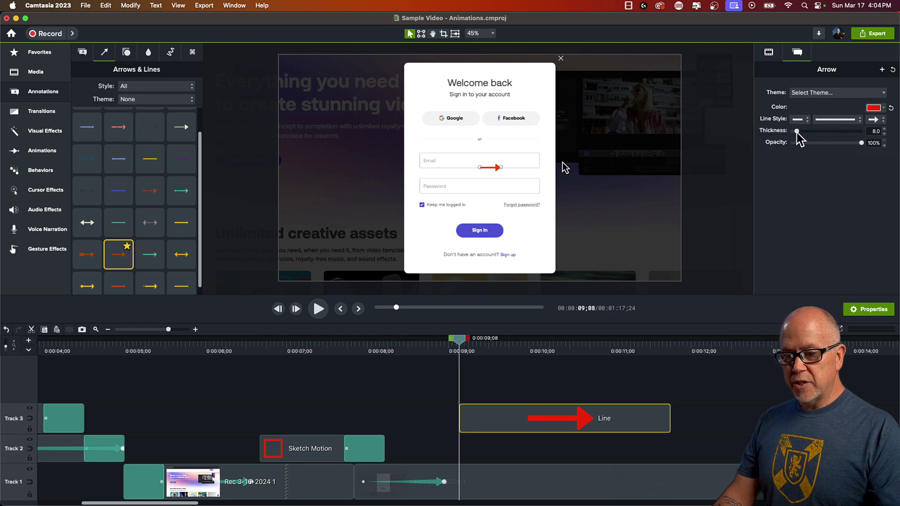
Stretch the arrow diagonally upward, thicken it to 32.8, and place it with its tip just below the Google button.
drag(797, 133, 807, 137)
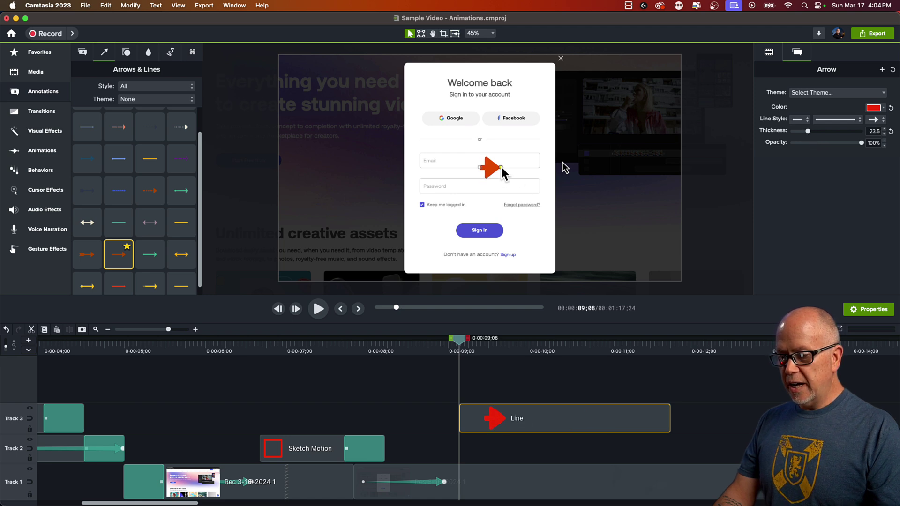
drag(500, 167, 529, 135)
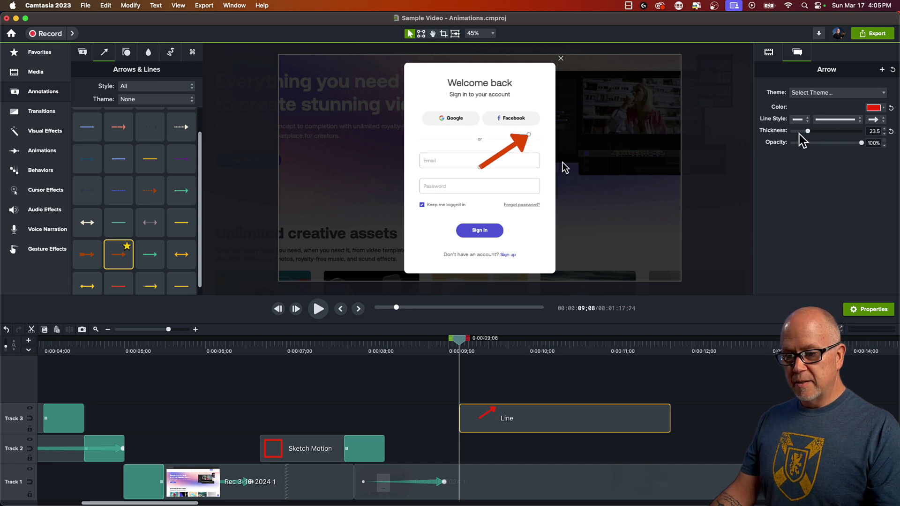
drag(808, 132, 815, 132)
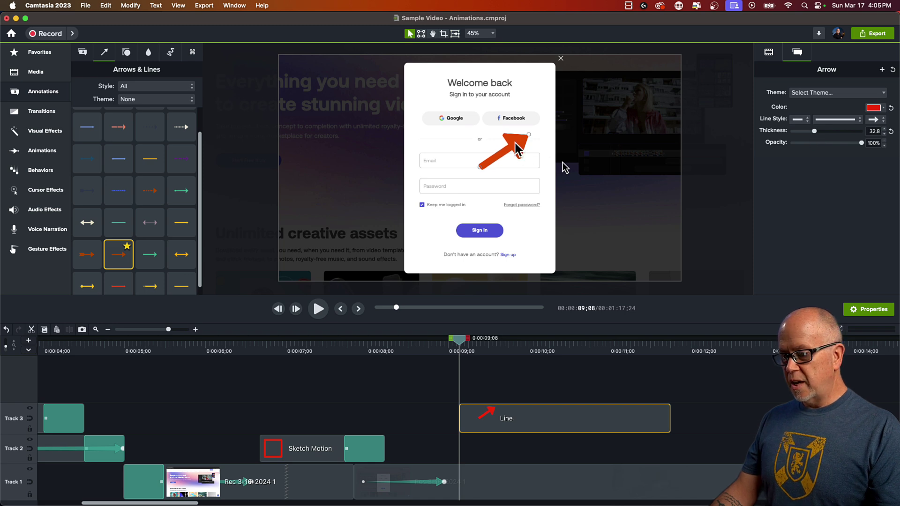
mouse_move(516, 148)
mouse_down()
mouse_move(503, 158)
mouse_move(414, 141)
mouse_move(440, 126)
mouse_move(431, 122)
mouse_move(434, 137)
mouse_up()
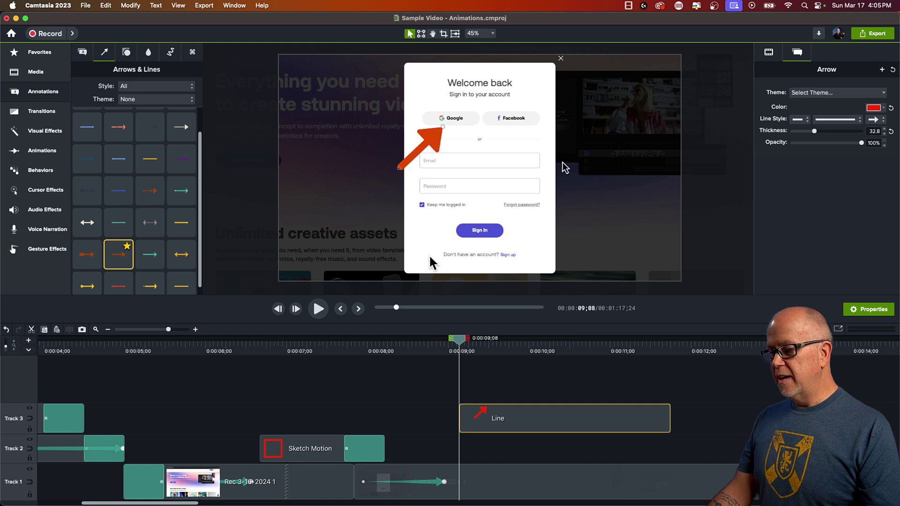
Apply the favorite Drop Shadow effect to the arrow clip with offset 28, blur 15 and opacity 59%.
click(42, 54)
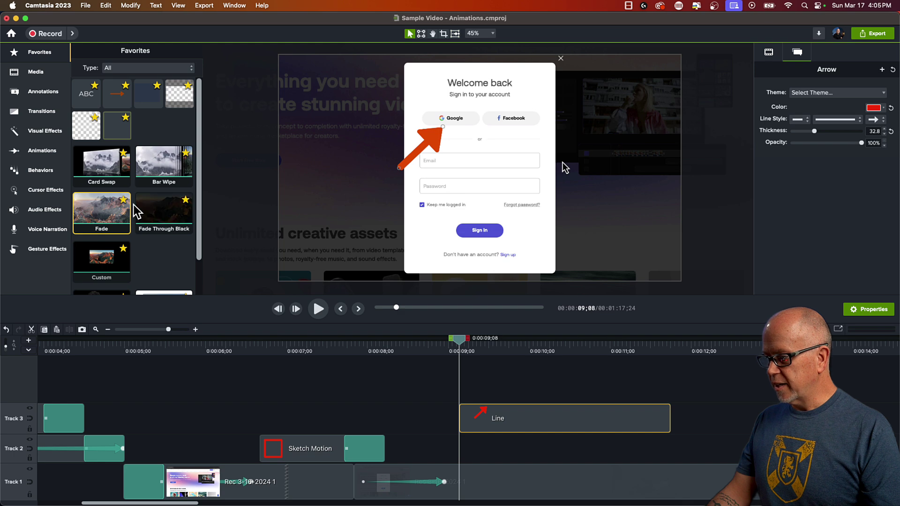
scroll(137, 211, down, 2)
drag(164, 269, 510, 419)
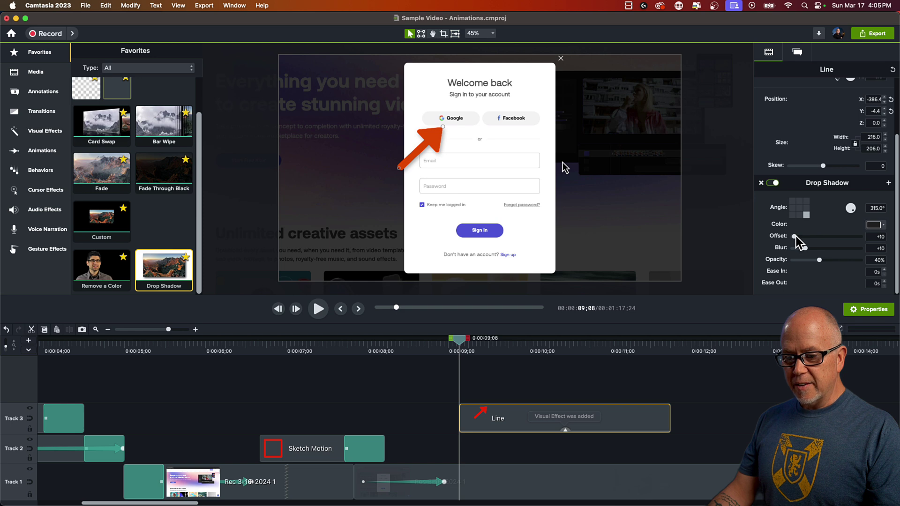
drag(795, 236, 834, 261)
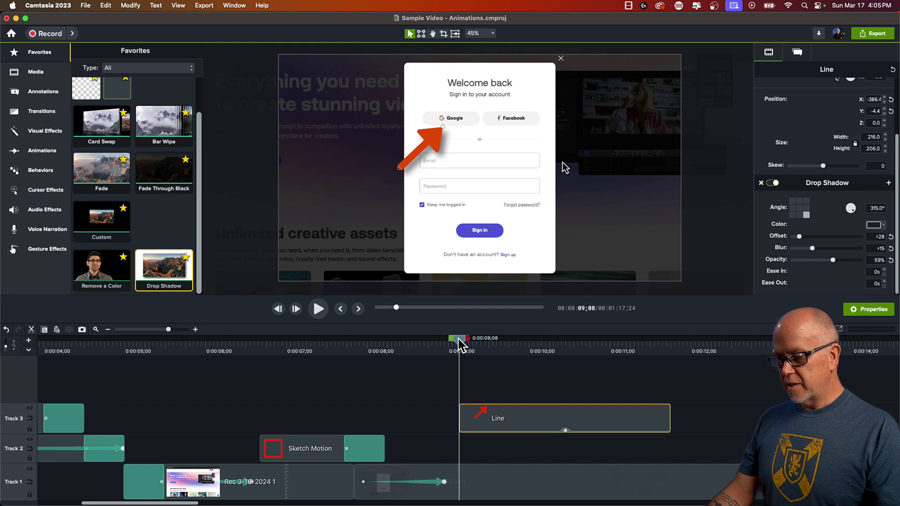
Add the favorite Fade transition to the start of the arrow clip on Track 3 and play back its entrance.
mouse_move(461, 346)
mouse_down()
mouse_move(542, 352)
mouse_move(466, 355)
mouse_move(475, 356)
mouse_move(475, 345)
mouse_move(443, 345)
mouse_move(452, 358)
mouse_up()
key(space)
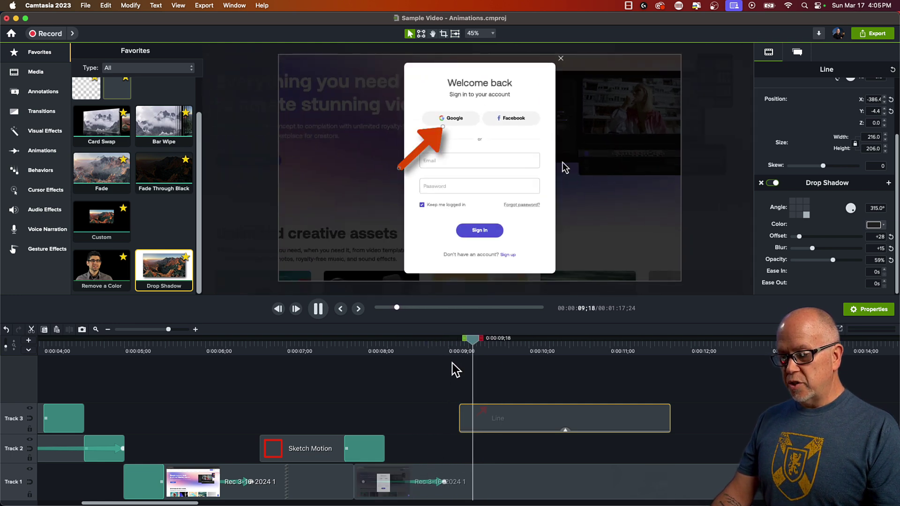
key(space)
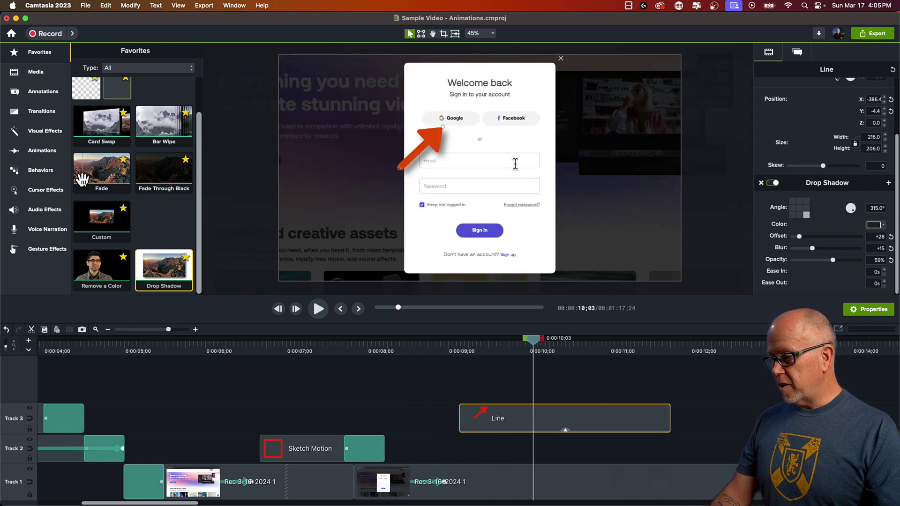
drag(101, 172, 475, 410)
click(451, 344)
key(space)
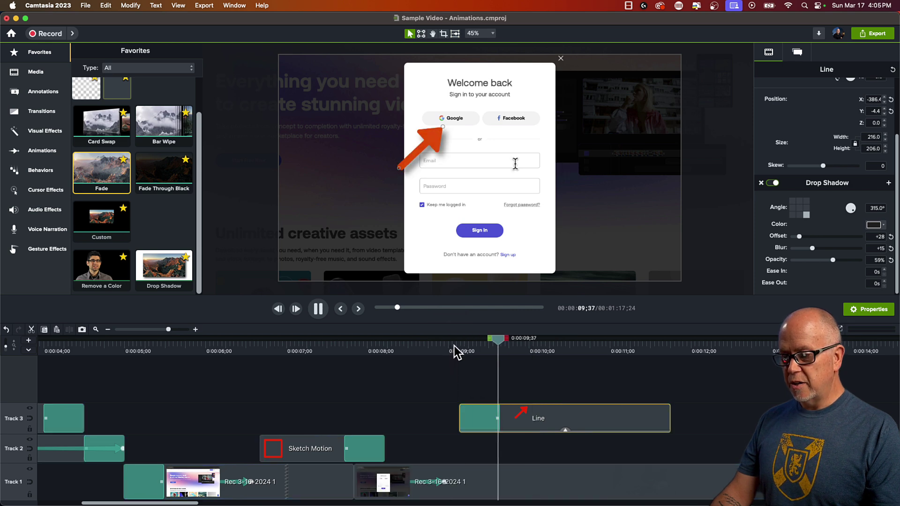
key(space)
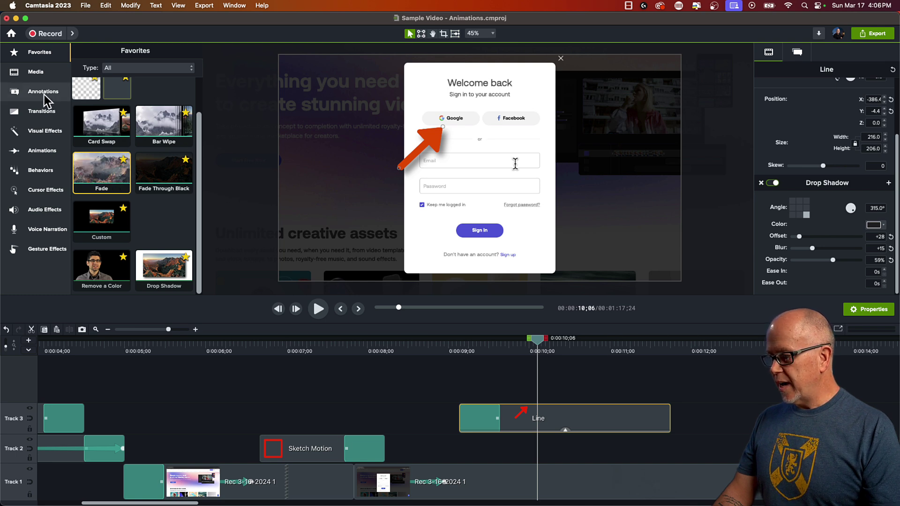
Add a Custom animation to the arrow clip and offset the arrow's starting position down and left to about X -530, Y -149.
click(44, 151)
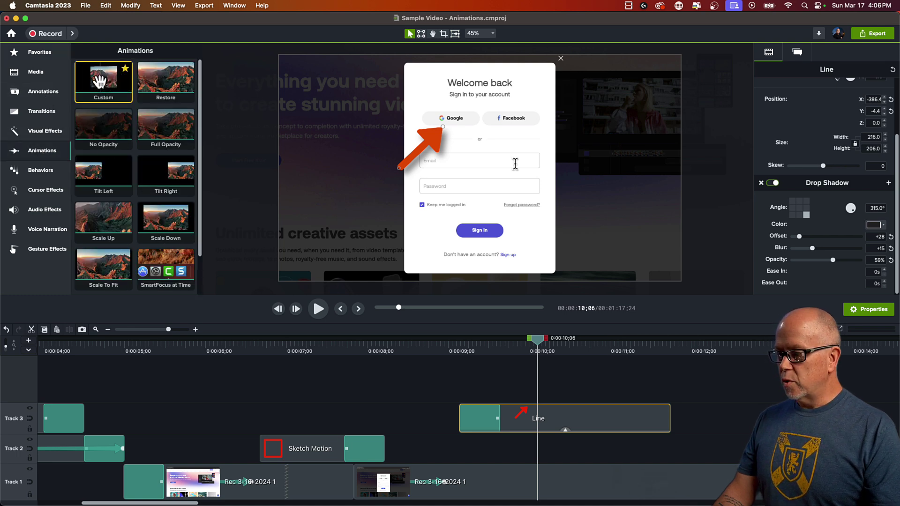
drag(99, 97, 581, 422)
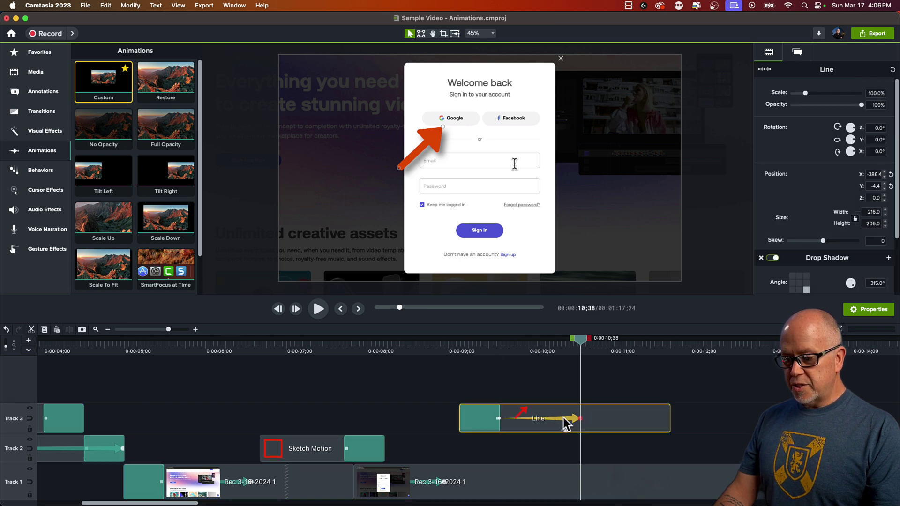
drag(573, 424, 618, 416)
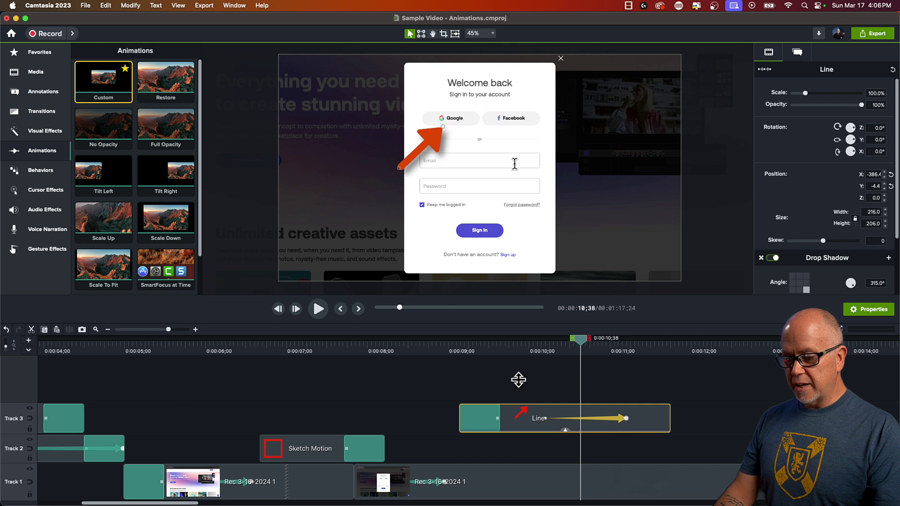
click(627, 417)
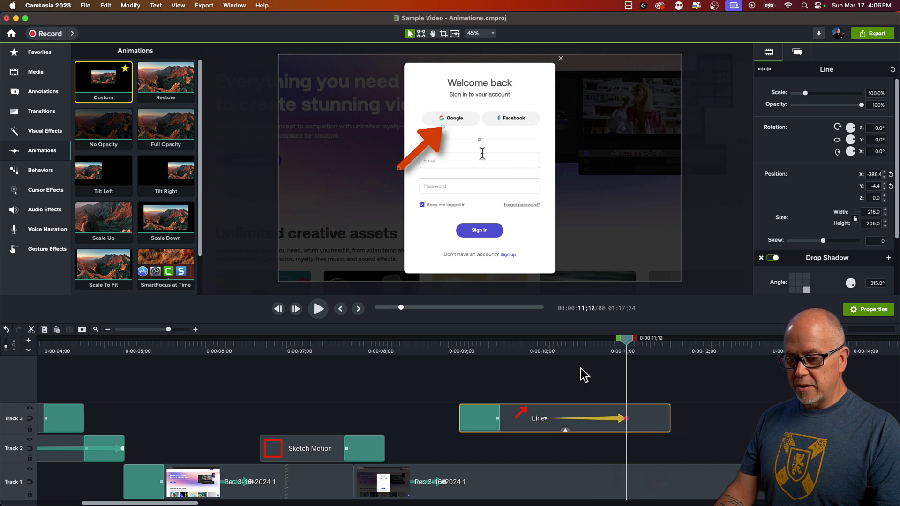
click(546, 418)
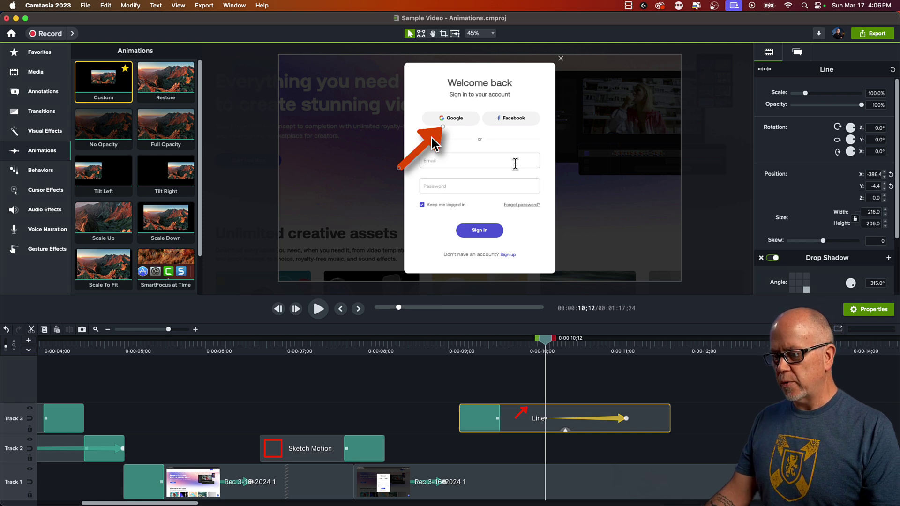
drag(431, 146, 404, 171)
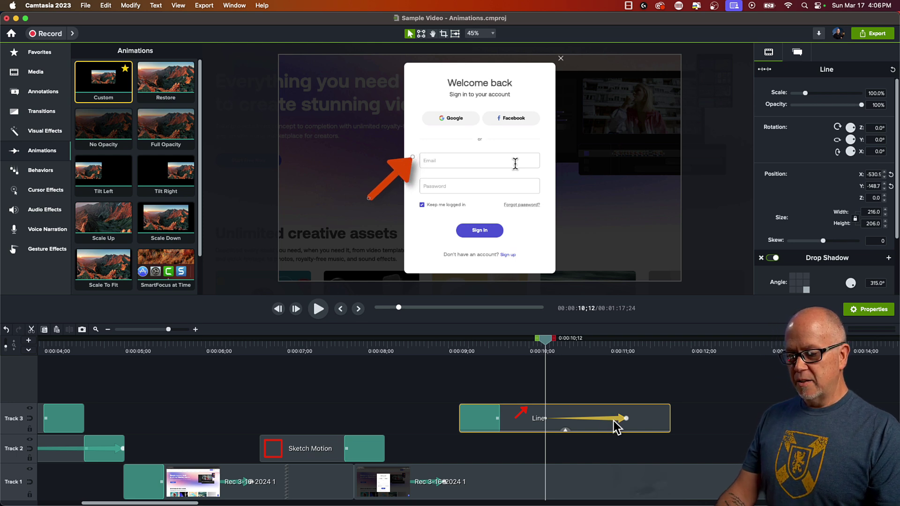
Move the arrow's animation to the very start of its clip and play it back from 0:00:08;56.
drag(615, 421, 523, 431)
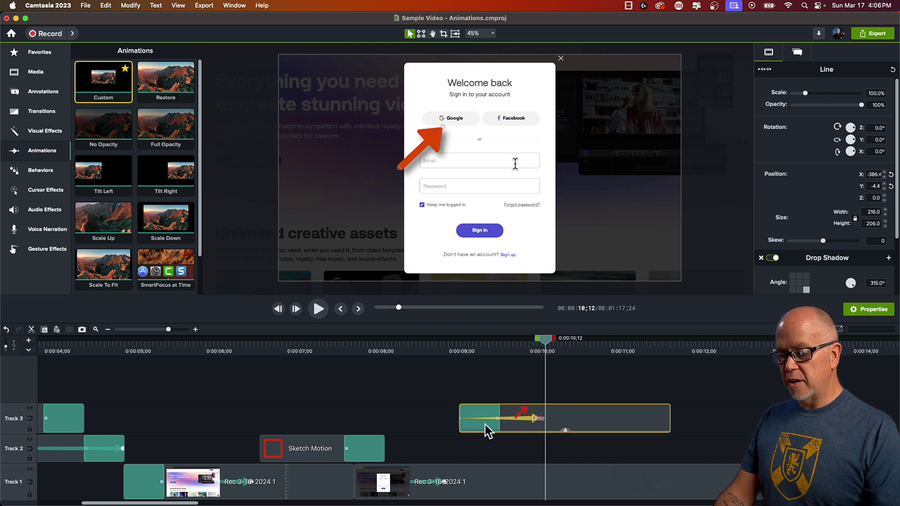
click(443, 349)
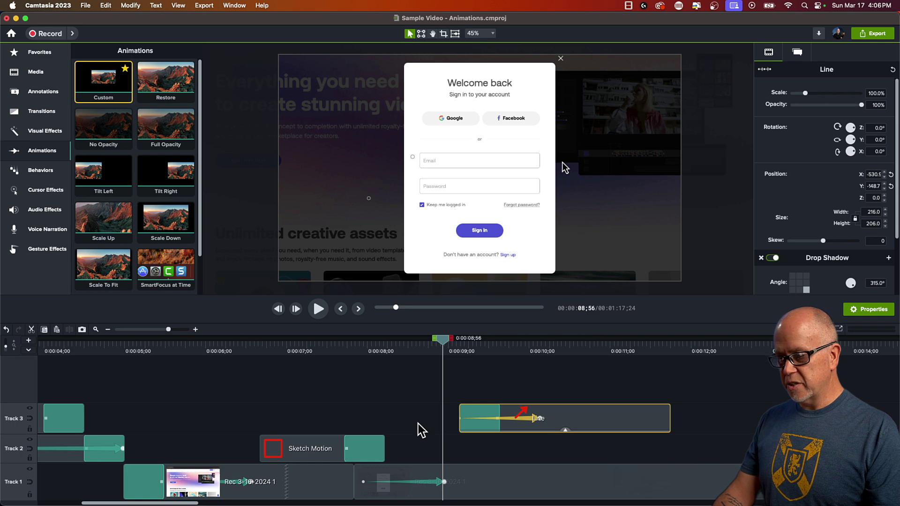
key(space)
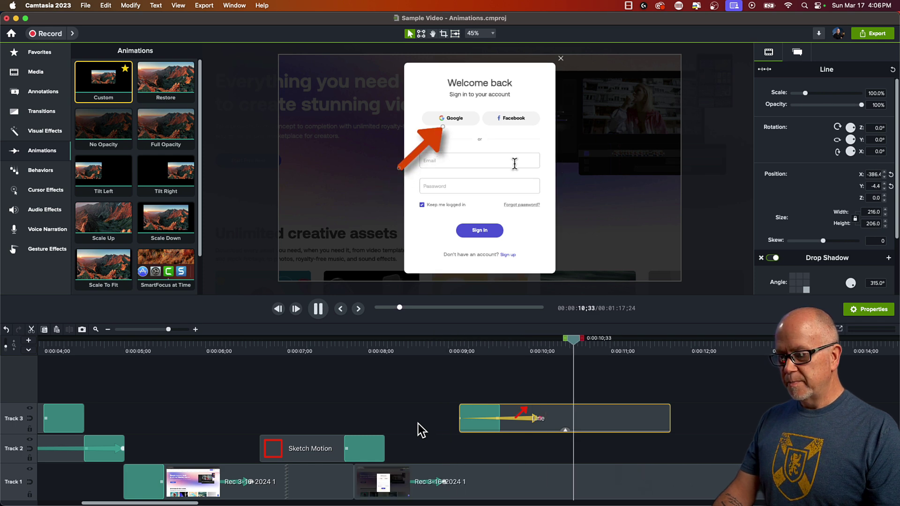
key(space)
key(space)
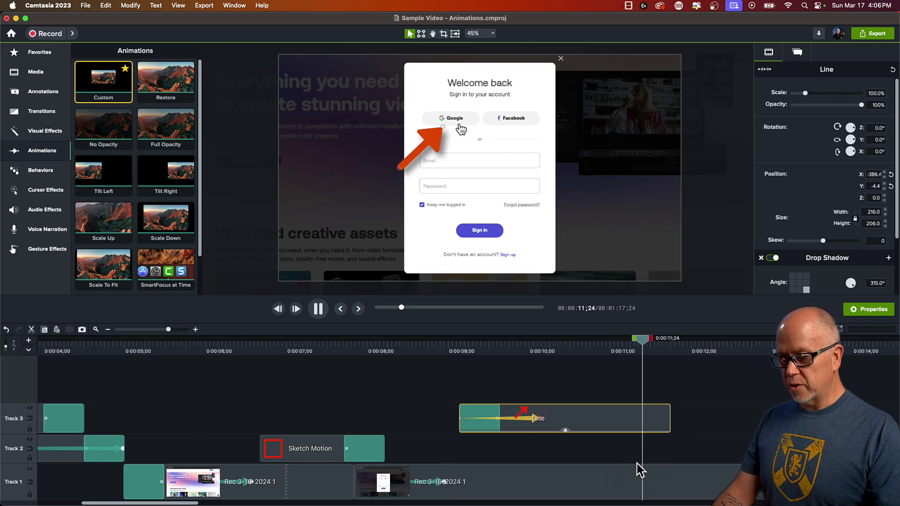
key(space)
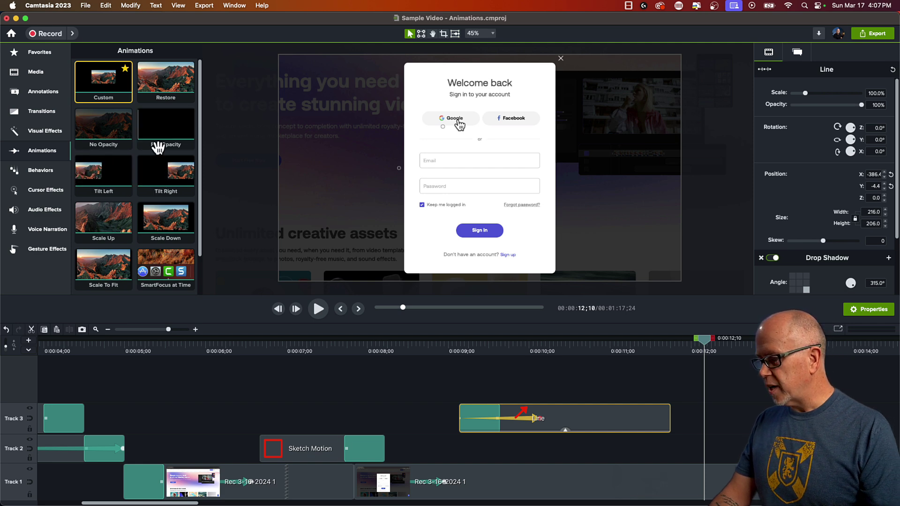
Add a Fade transition to the end of the arrow clip and play back the sequence from about 0:00:06;19.
click(41, 55)
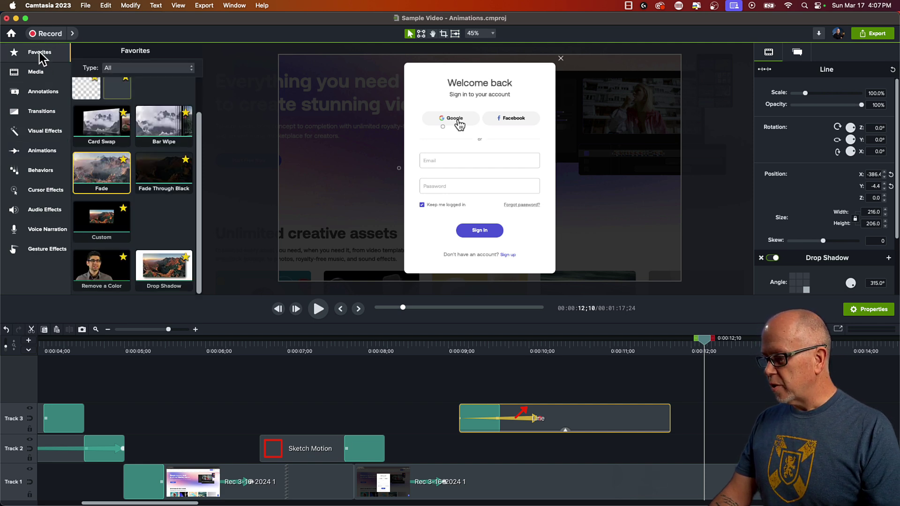
drag(94, 172, 657, 424)
click(432, 378)
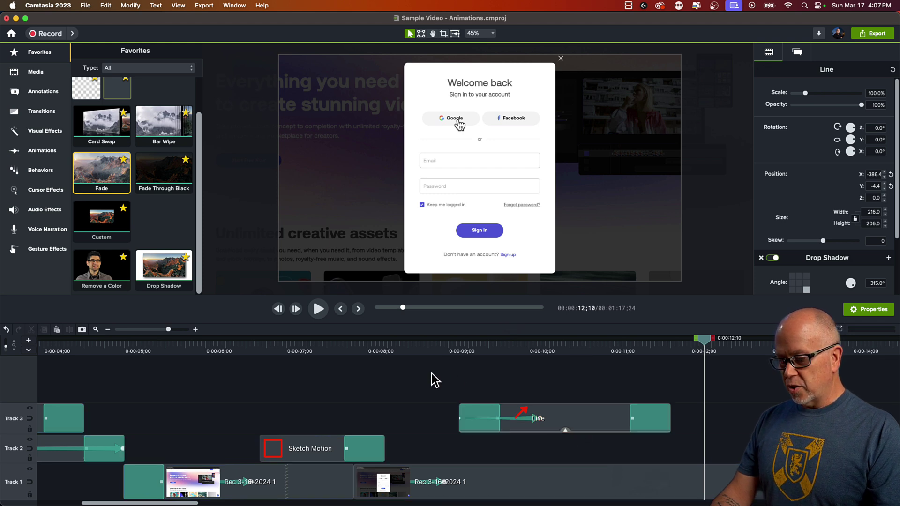
click(232, 349)
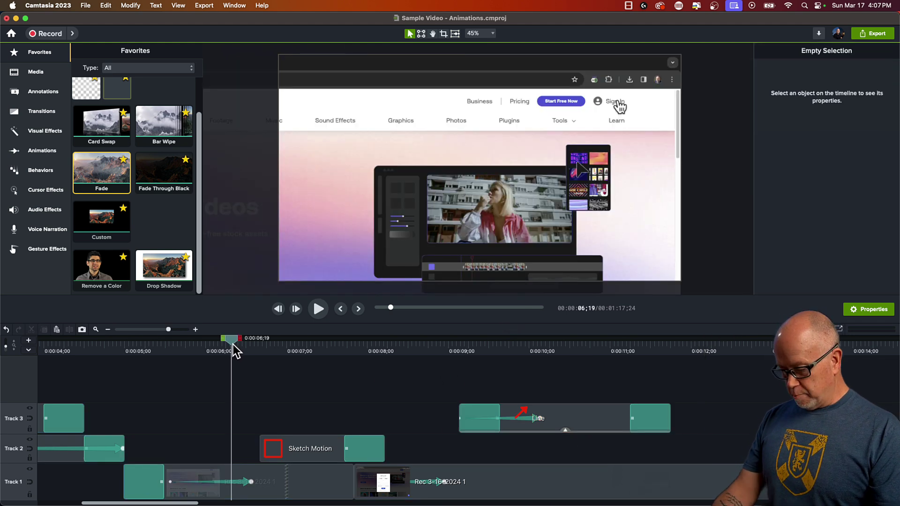
key(space)
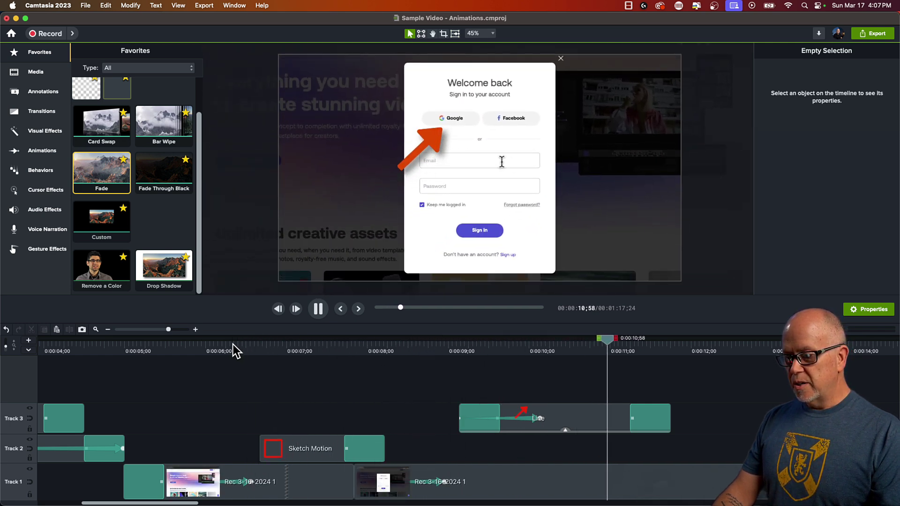
key(space)
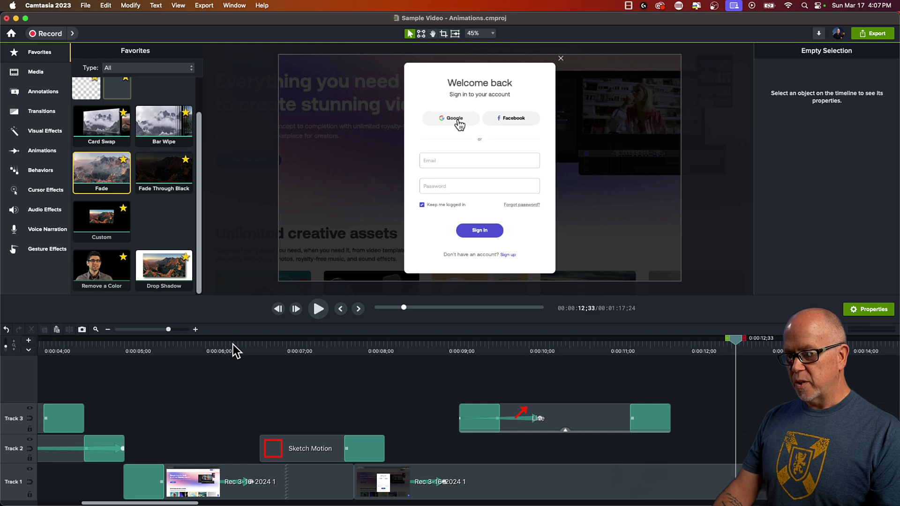
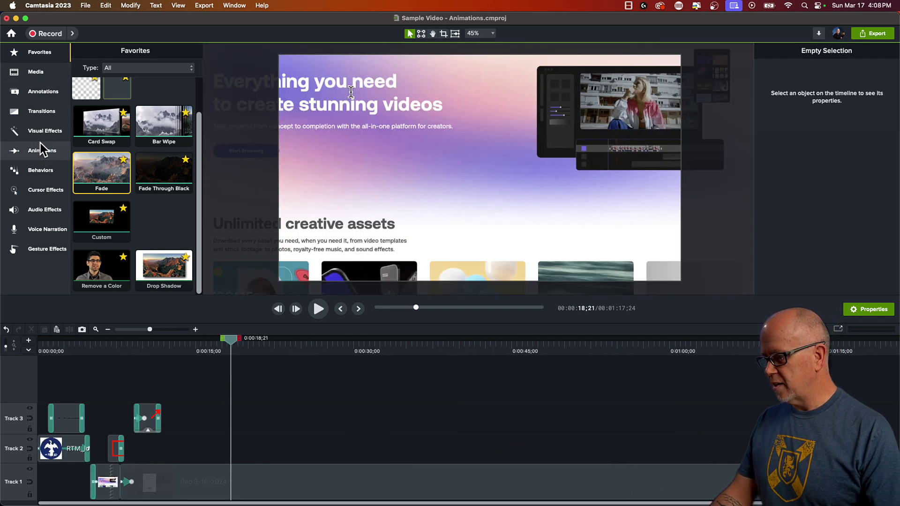
Add a Custom animation to the Track 1 recording at 0:00:18;21, resetting scale to 100% and Y position to 0, and preview the zoom-out.
drag(112, 234, 229, 486)
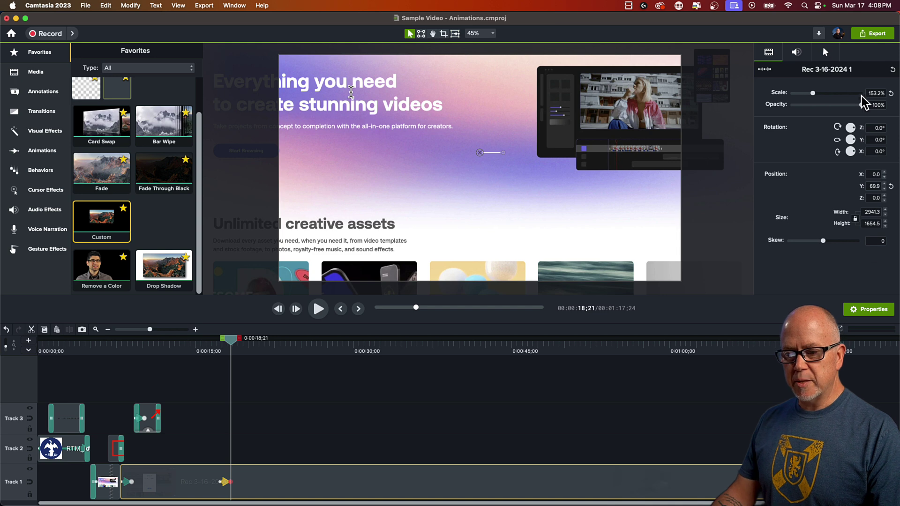
click(892, 93)
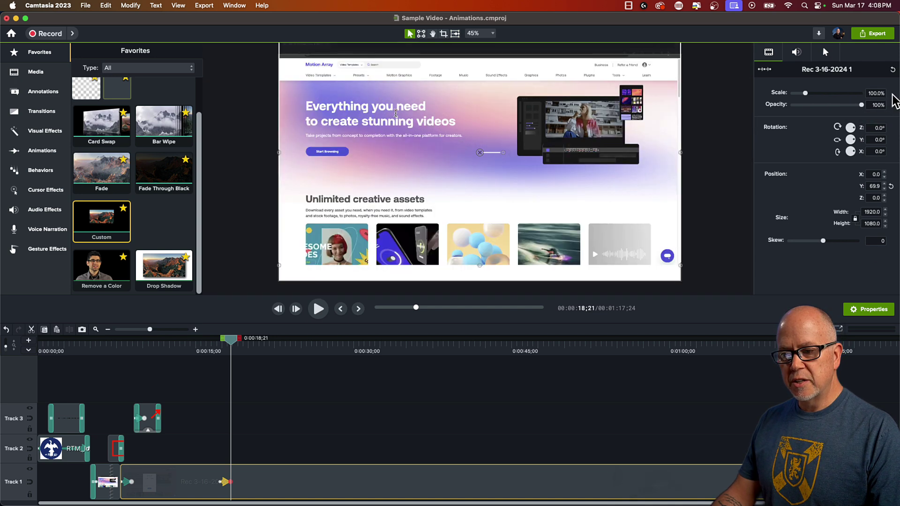
click(891, 188)
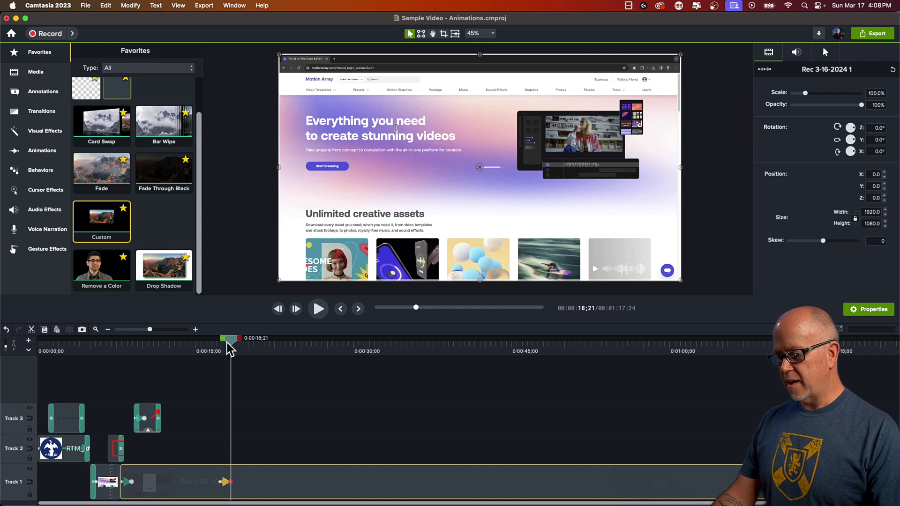
click(205, 350)
key(space)
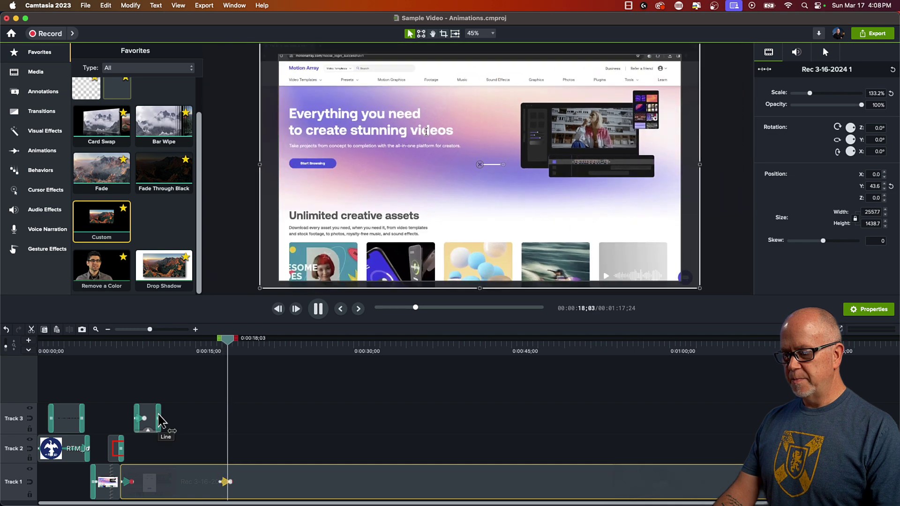
Set the easing of the Track 1 recording's zoom-out animation to Bounce and play it back from about 0:00:16;58.
key(space)
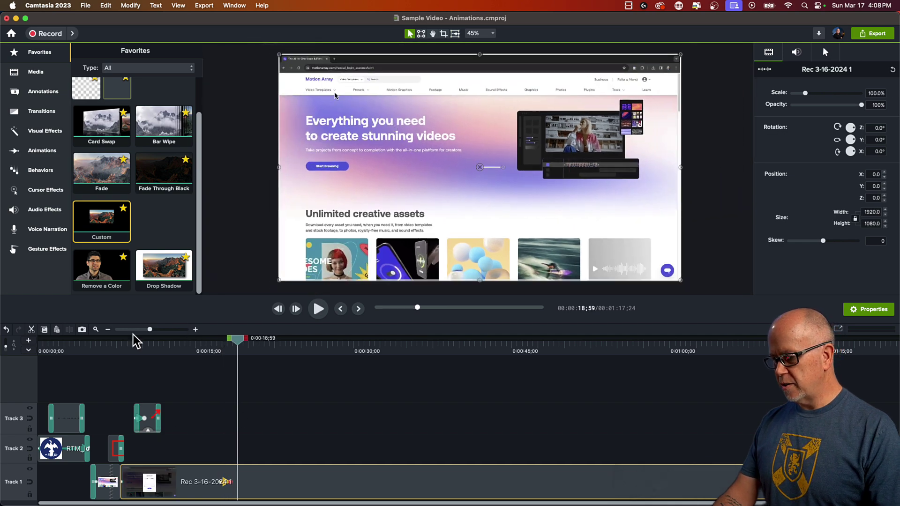
drag(150, 329, 158, 329)
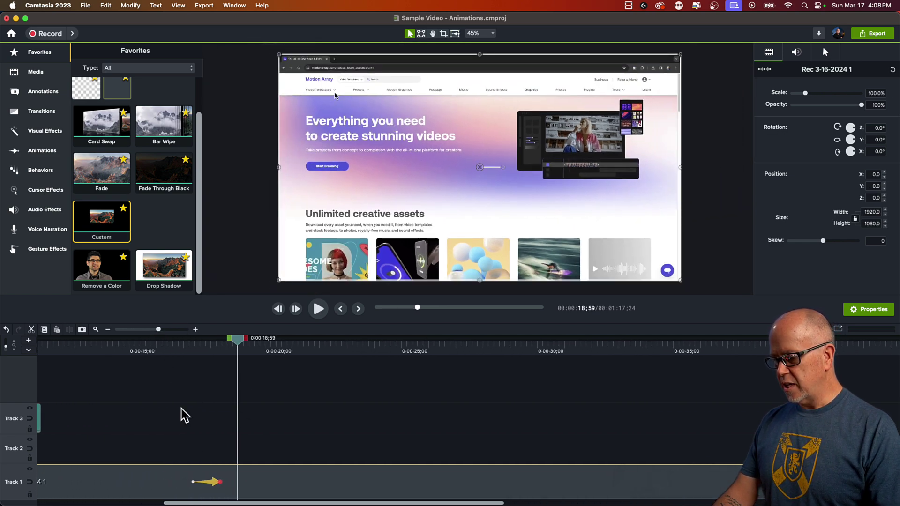
right_click(218, 487)
mouse_move(249, 481)
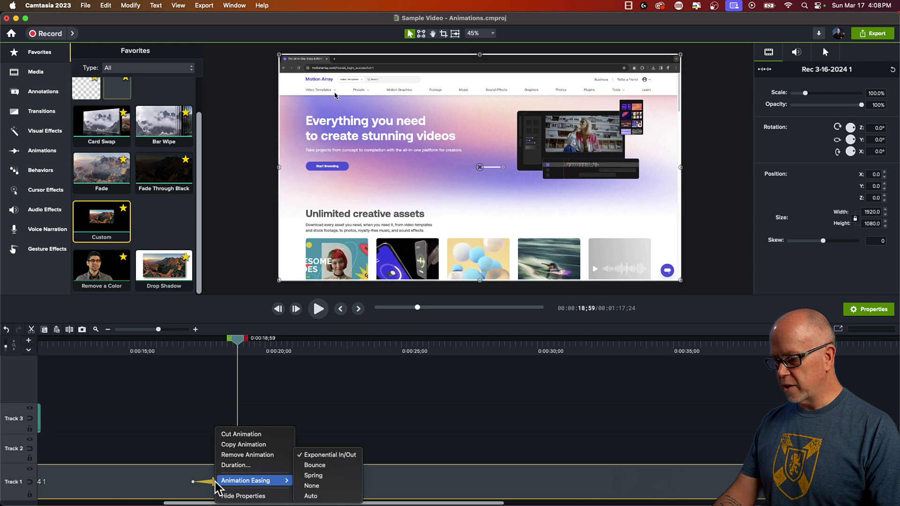
click(327, 465)
click(191, 356)
click(184, 346)
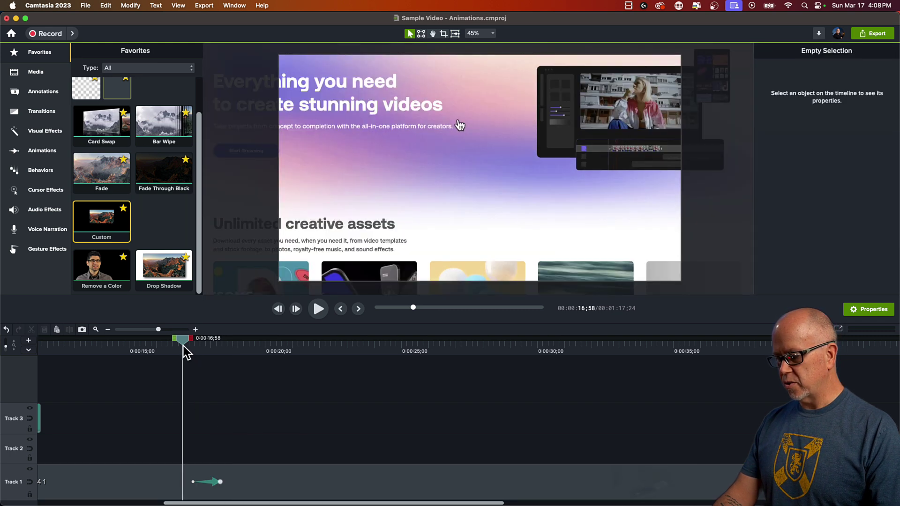
key(space)
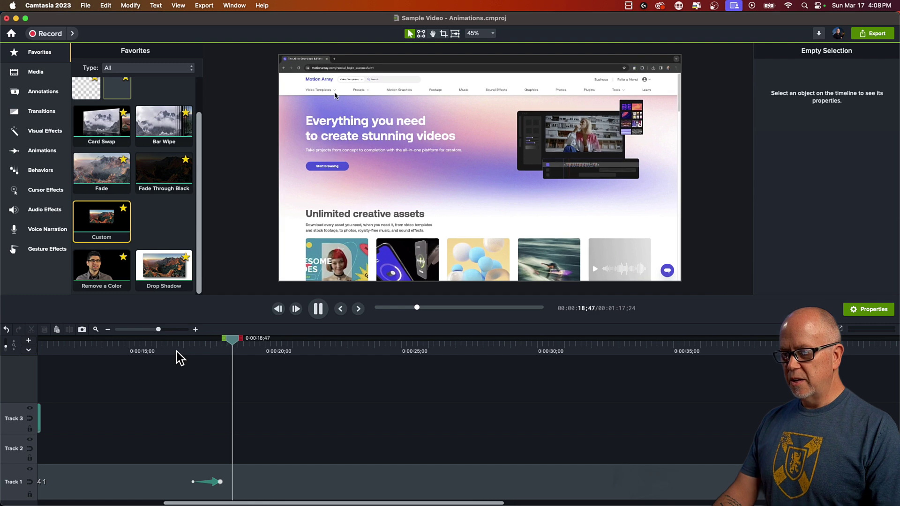
key(space)
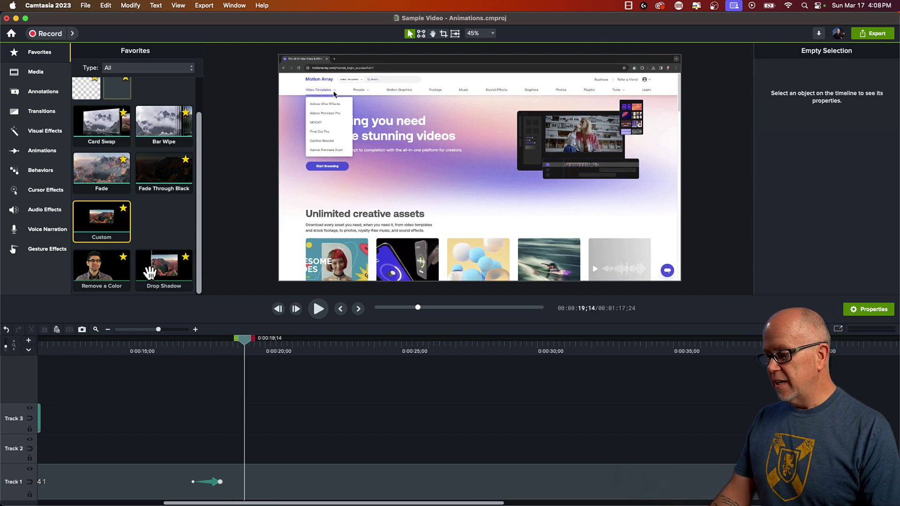
Add another Custom animation to the Track 1 recording just after the zoom-out and place the playhead at its end, 0:00:19;41.
drag(100, 225, 248, 482)
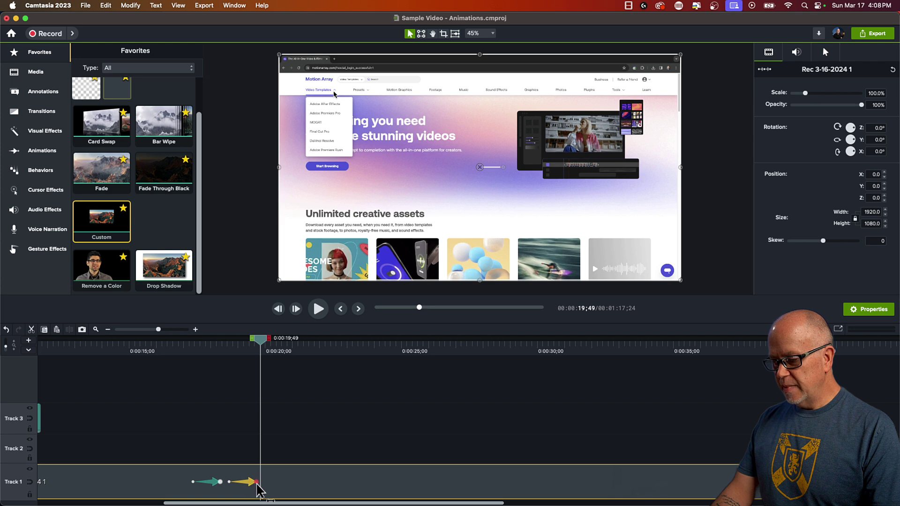
click(257, 482)
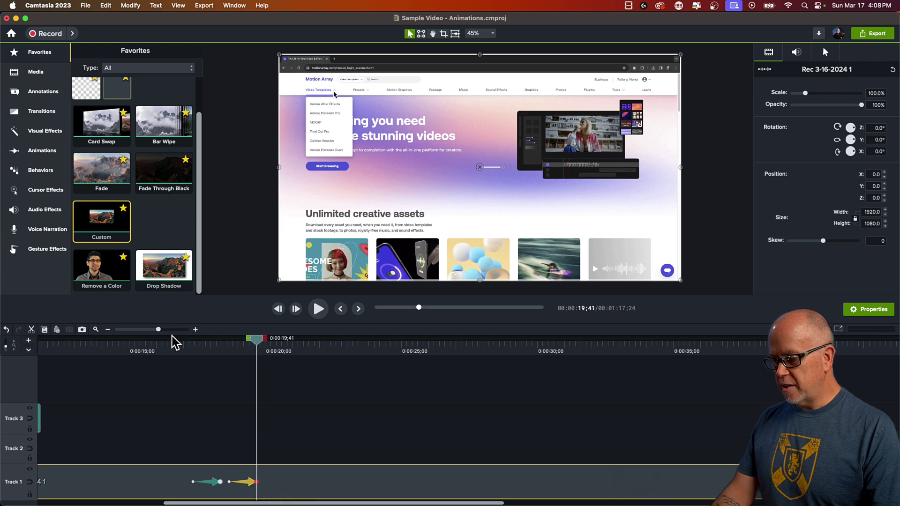
drag(159, 330, 166, 330)
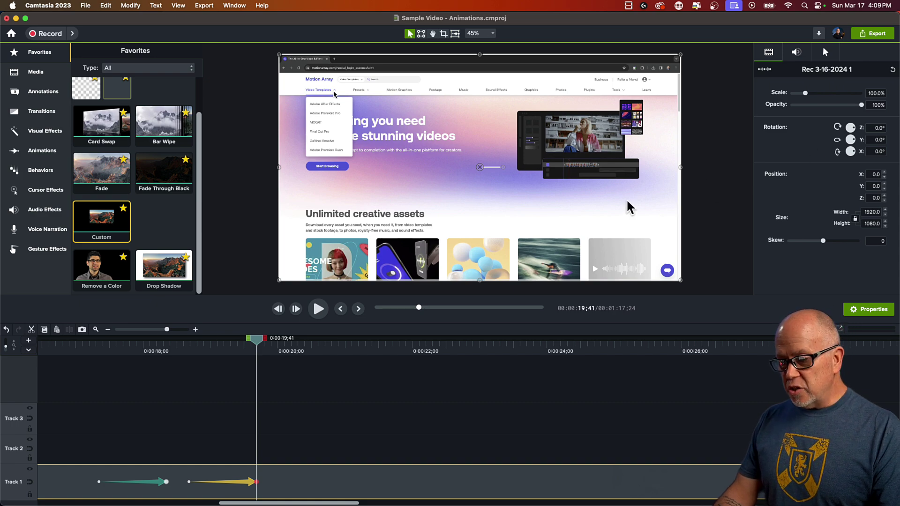
mouse_move(627, 201)
mouse_down()
mouse_move(578, 232)
mouse_move(583, 209)
mouse_move(607, 199)
mouse_move(643, 216)
mouse_move(615, 202)
mouse_up()
key(super+z)
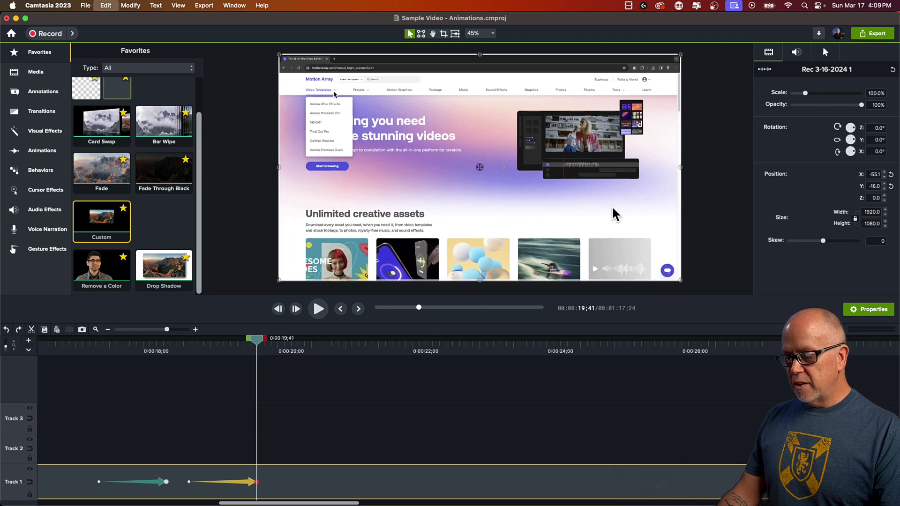
key(super+z)
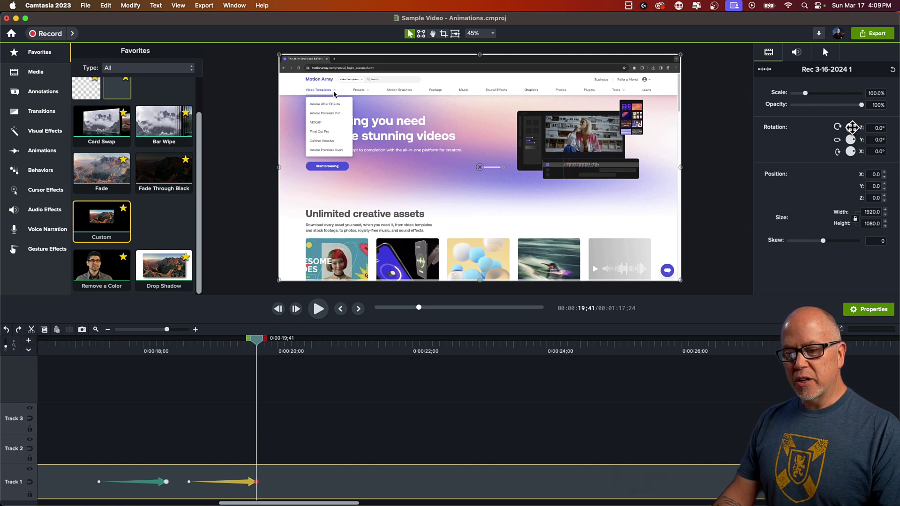
Tilt the recording at the new animation's end by rotating it Z 30°, Y 55° and X -35°, with a skew of 0.1.
drag(852, 127, 872, 120)
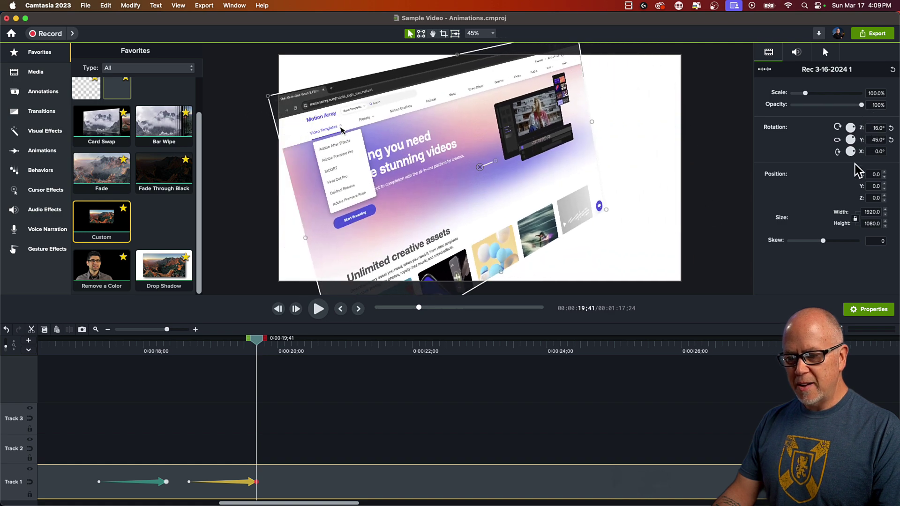
drag(858, 154, 866, 165)
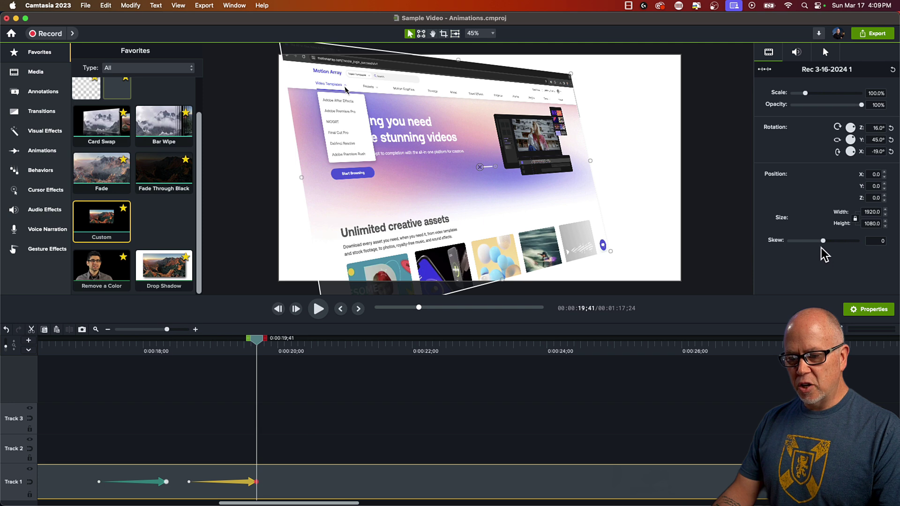
drag(824, 242, 824, 242)
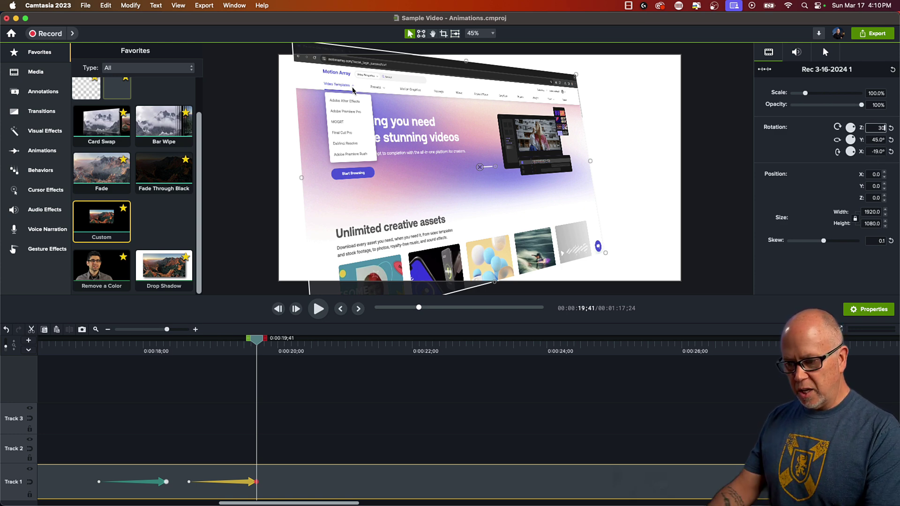
key(Tab)
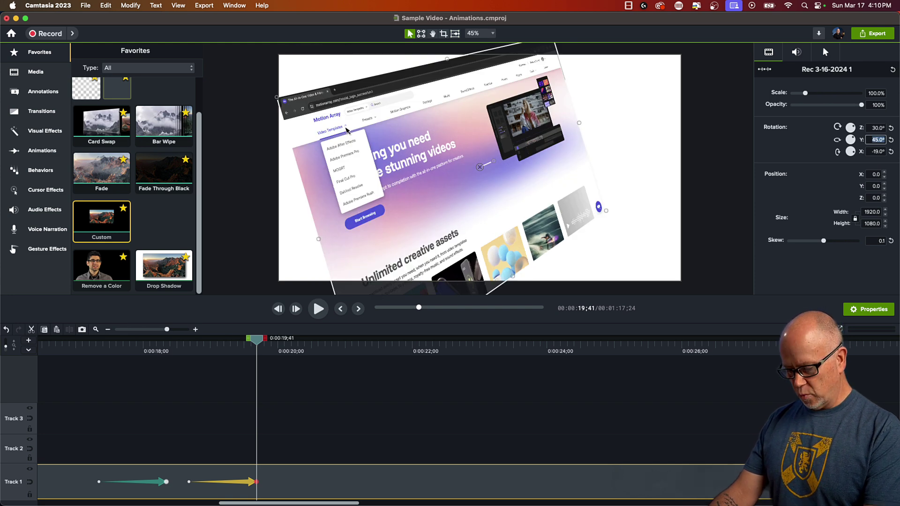
key(Tab)
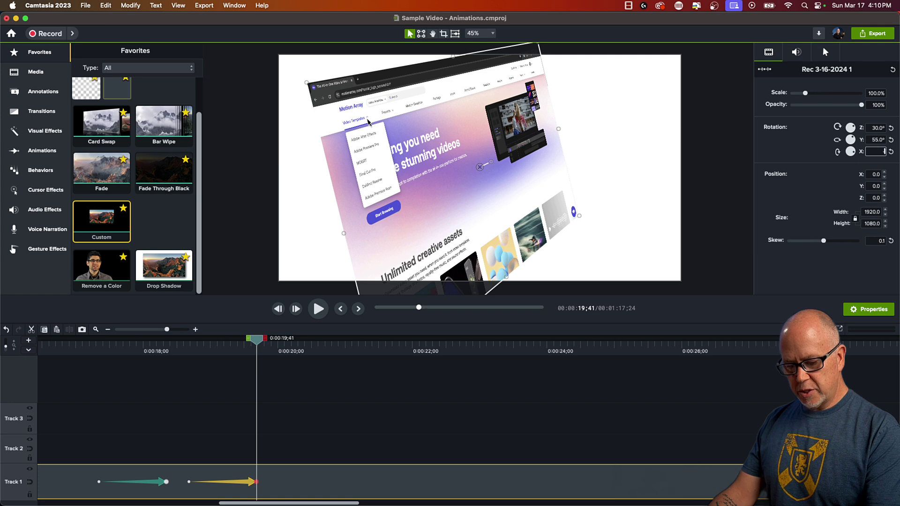
key(Tab)
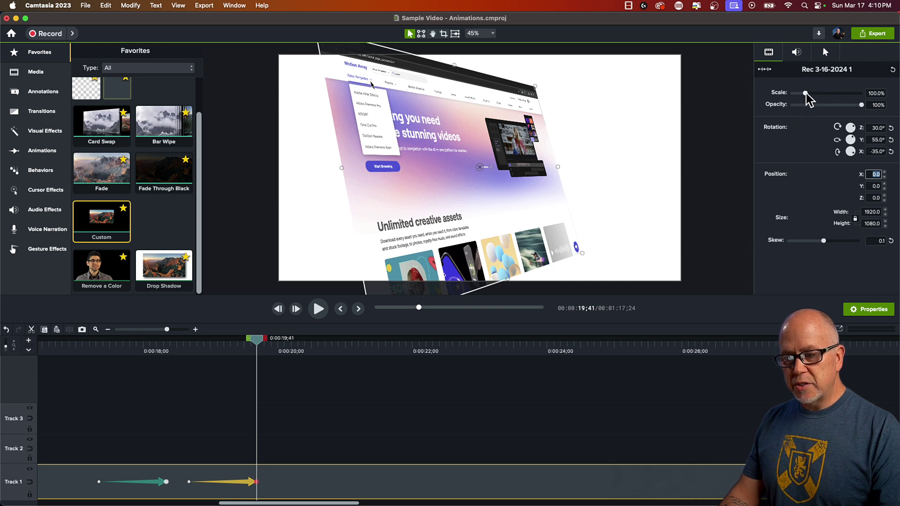
Scale the tilted recording up to about 114% and move it to about X -135, Y 31.
drag(806, 93, 807, 95)
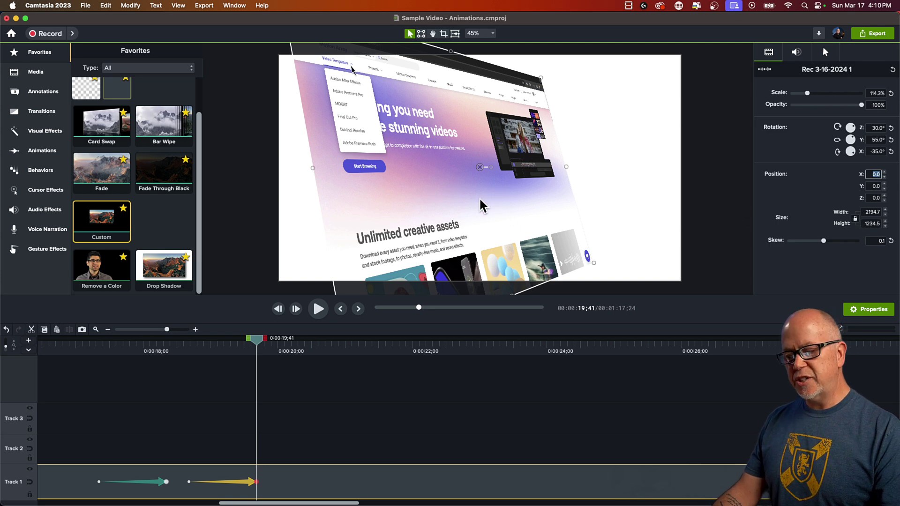
drag(493, 192, 466, 182)
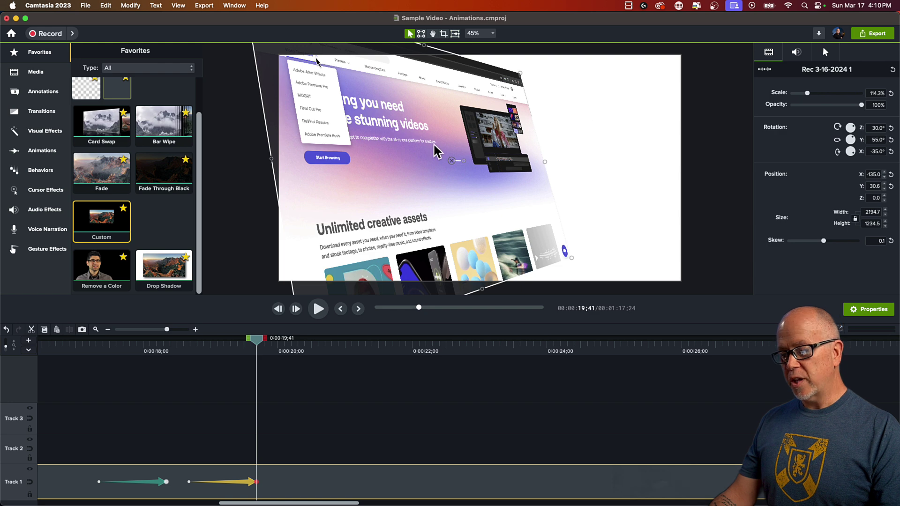
click(594, 253)
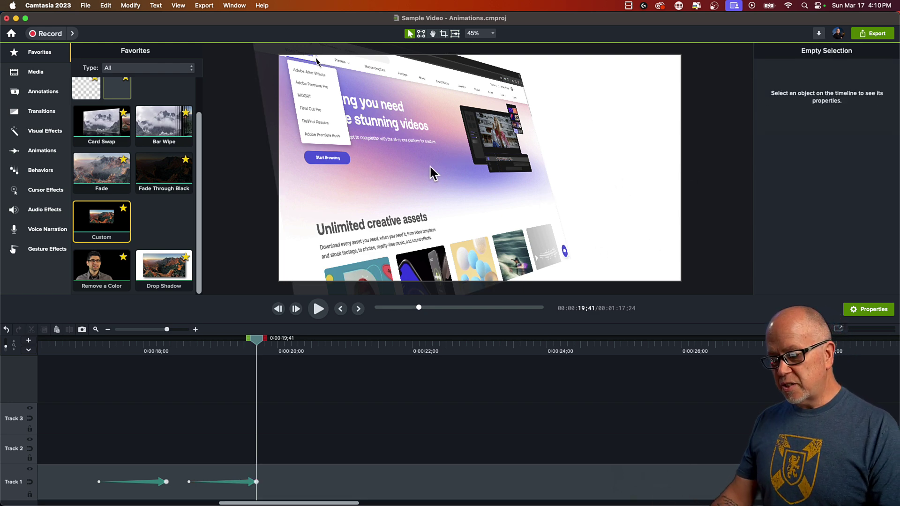
Add a Drop Shadow to the recording with offset 59, blur 20, opacity 50% and an angle of about 284°.
click(444, 166)
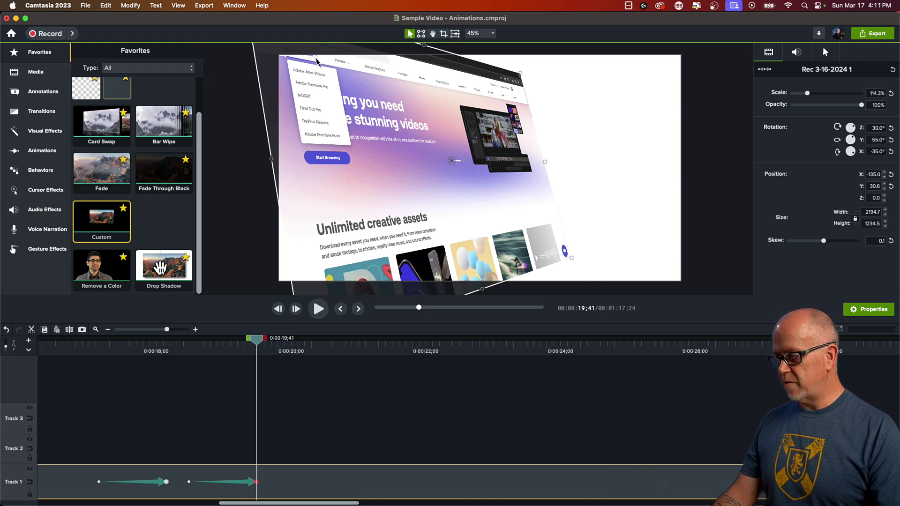
drag(162, 270, 441, 201)
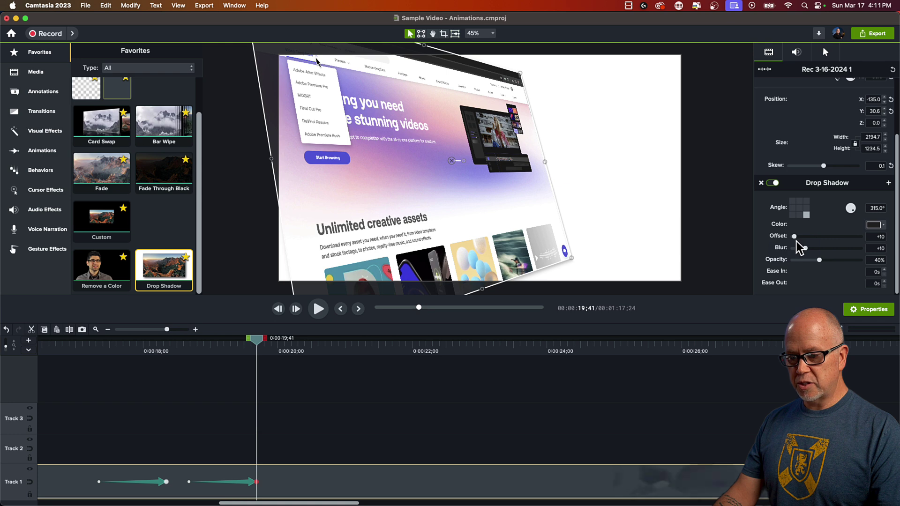
drag(795, 236, 827, 262)
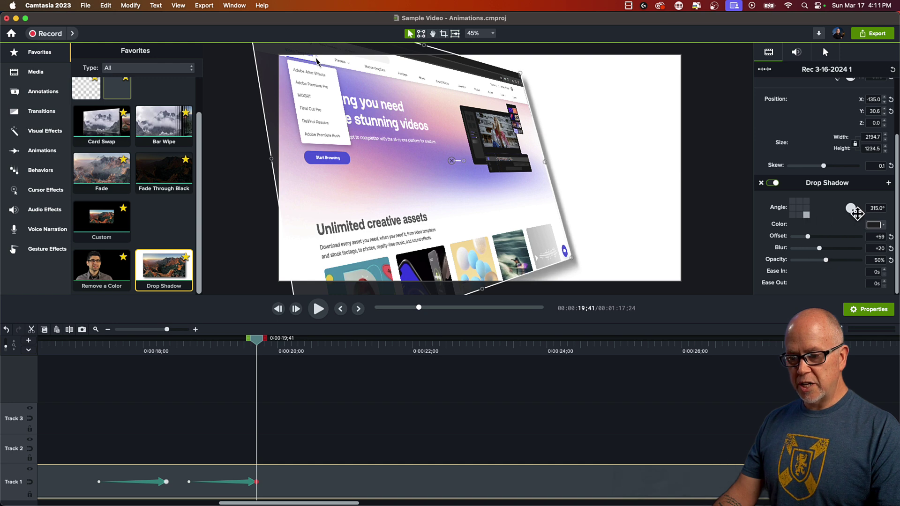
drag(857, 214, 838, 224)
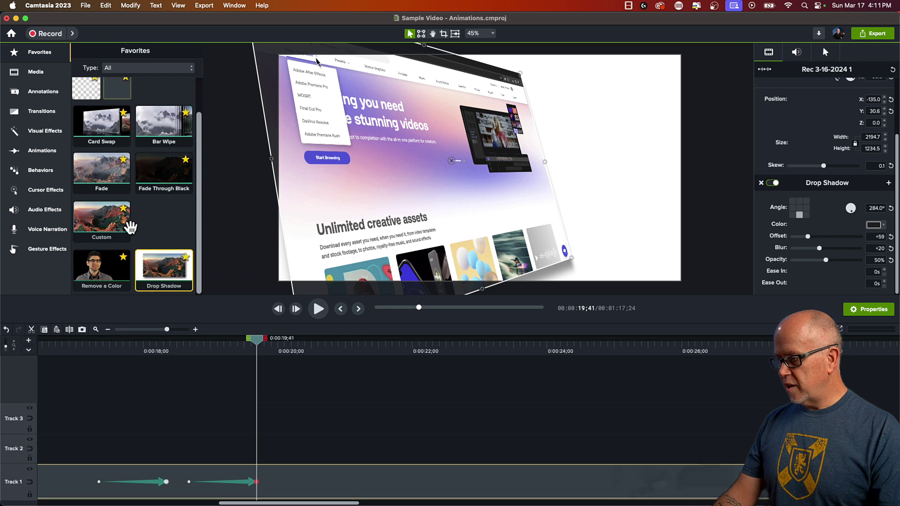
Add a Border effect to the recording, coloured Green with a thickness of 21.
scroll(122, 211, up, 2)
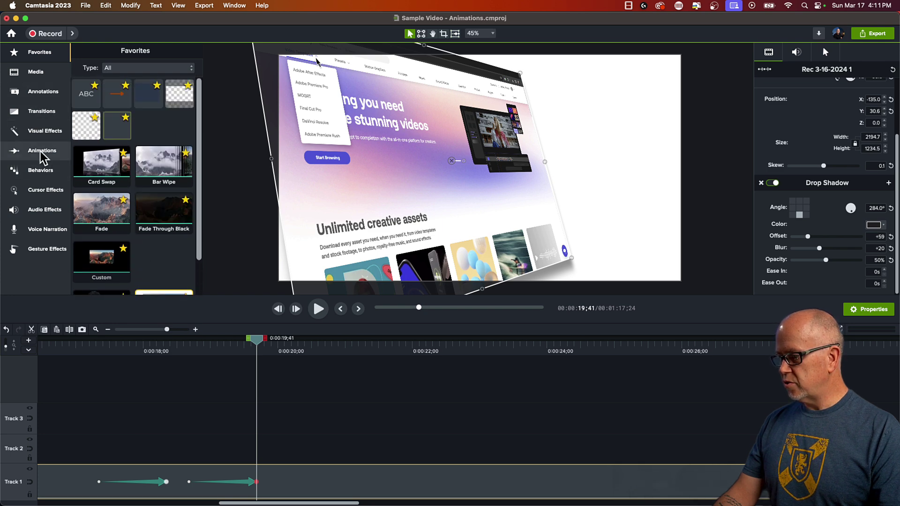
click(45, 132)
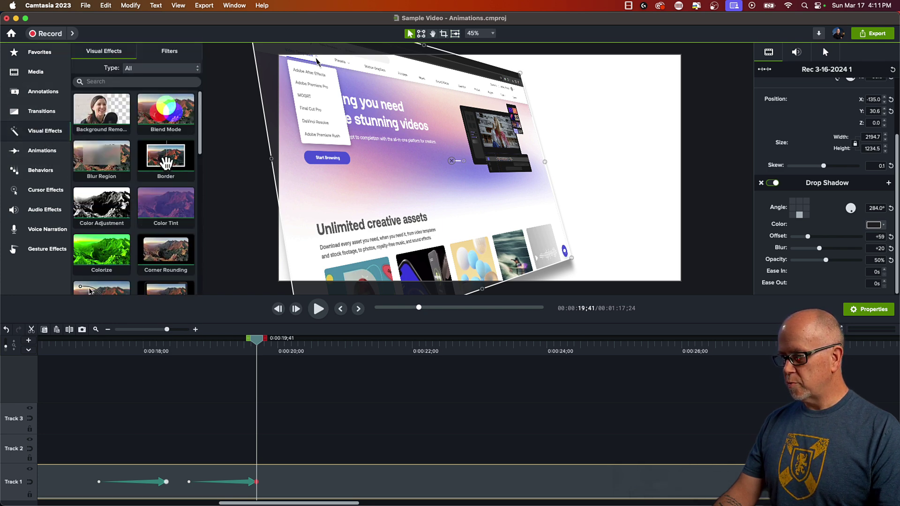
drag(166, 159, 454, 185)
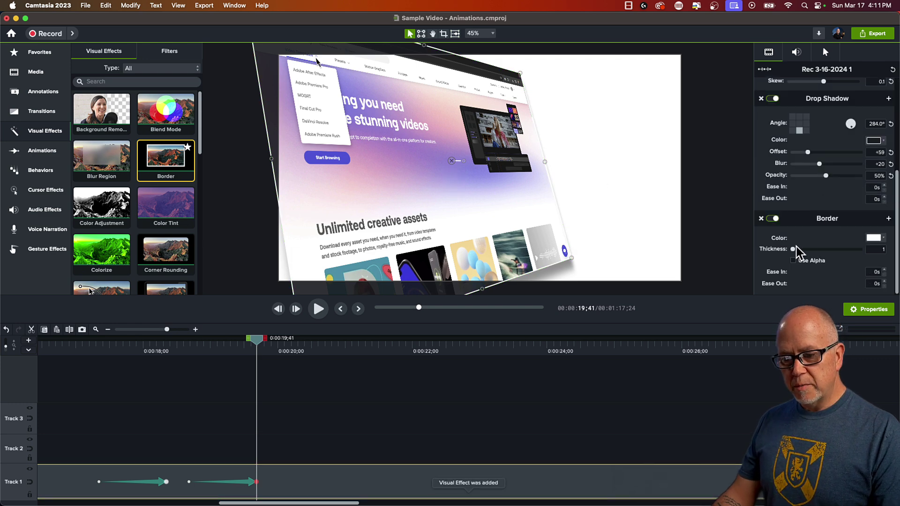
click(873, 238)
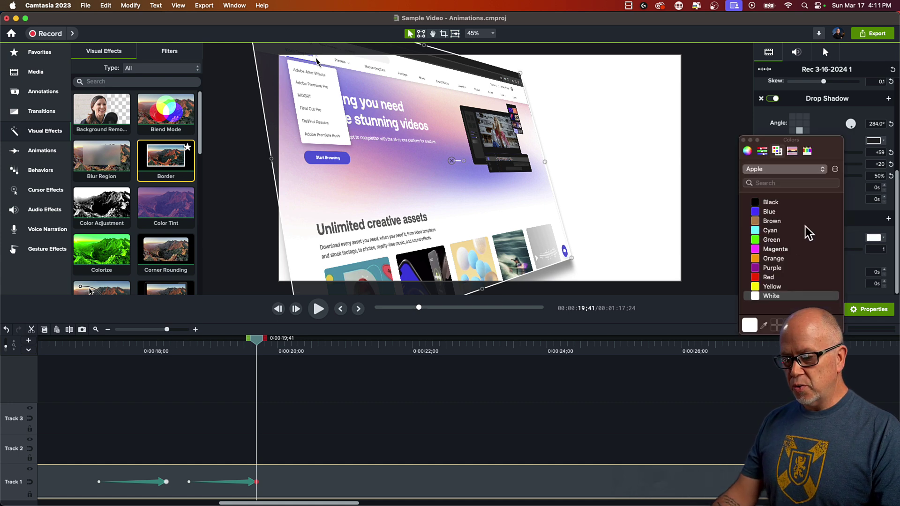
click(772, 240)
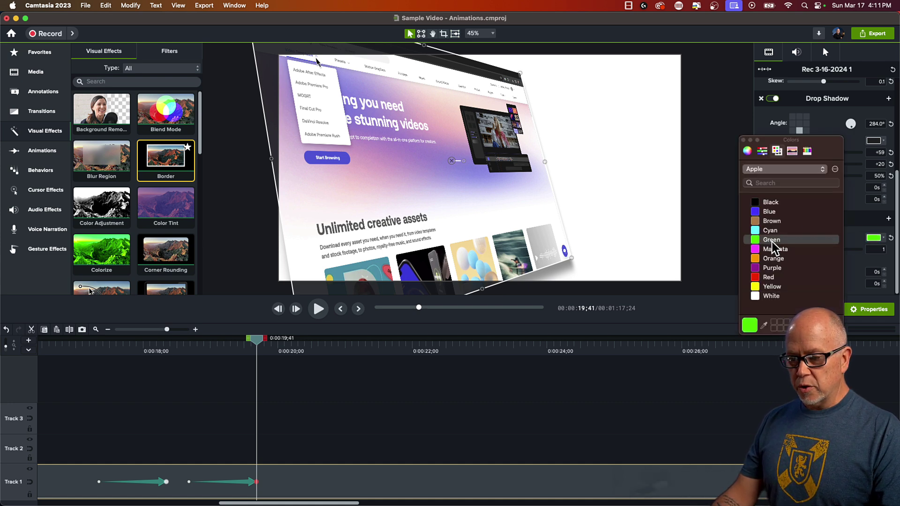
click(744, 140)
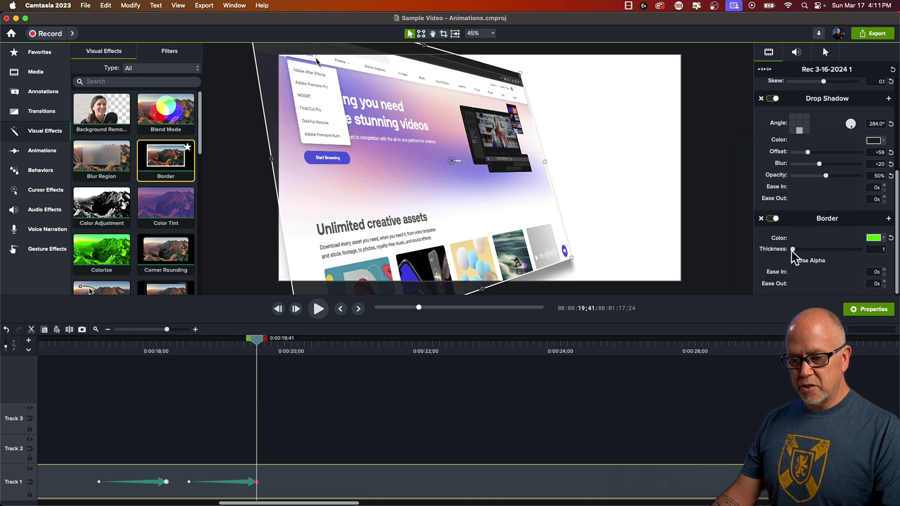
drag(801, 250, 820, 253)
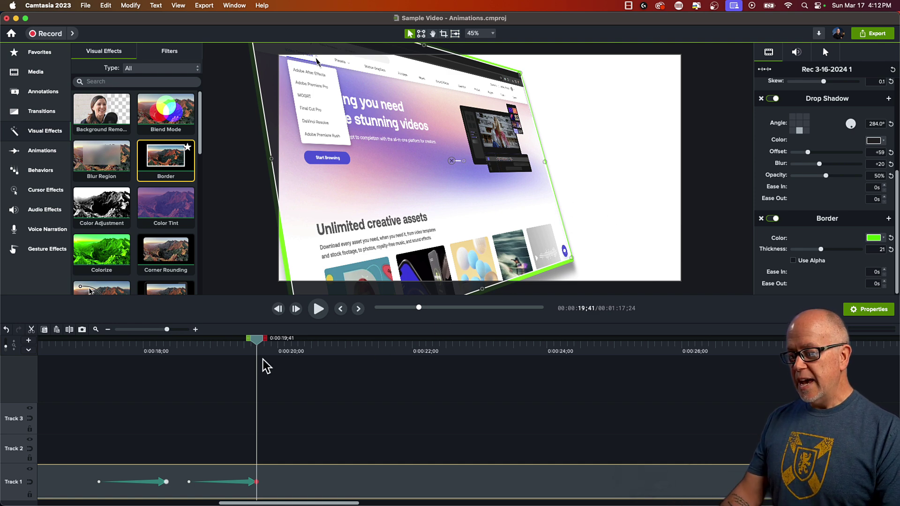
Fit the whole timeline in view and scrub through the sequence from the intro to 0:00:21;34.
click(96, 330)
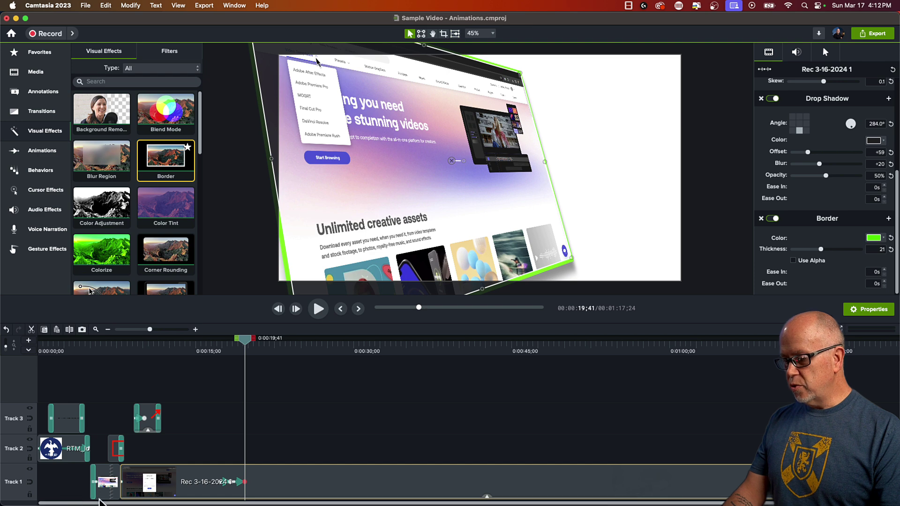
mouse_move(63, 347)
mouse_down()
mouse_move(49, 357)
mouse_move(74, 359)
mouse_up()
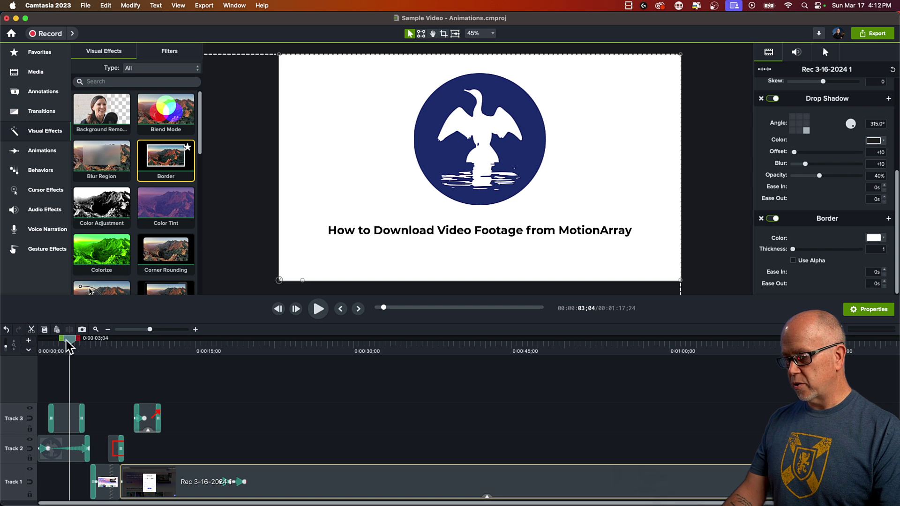
drag(68, 340, 265, 363)
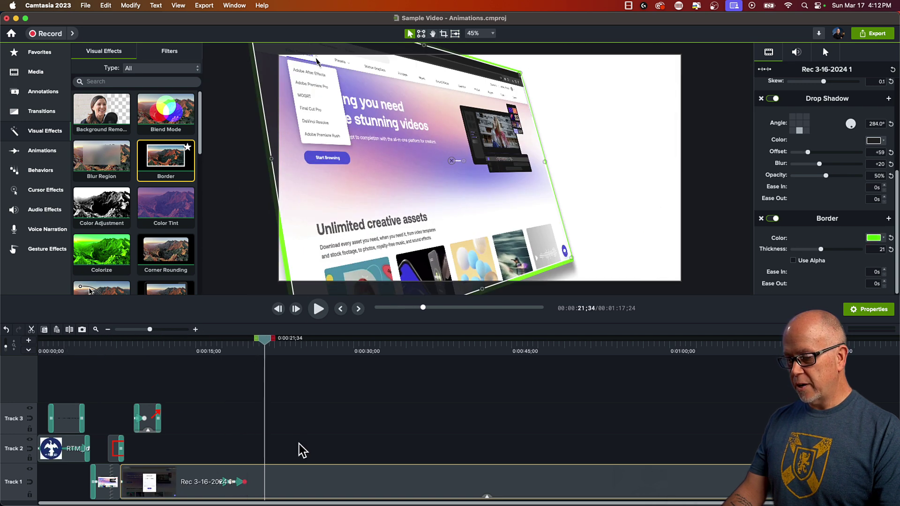
Try Black as the project's canvas colour and undo the change.
click(477, 32)
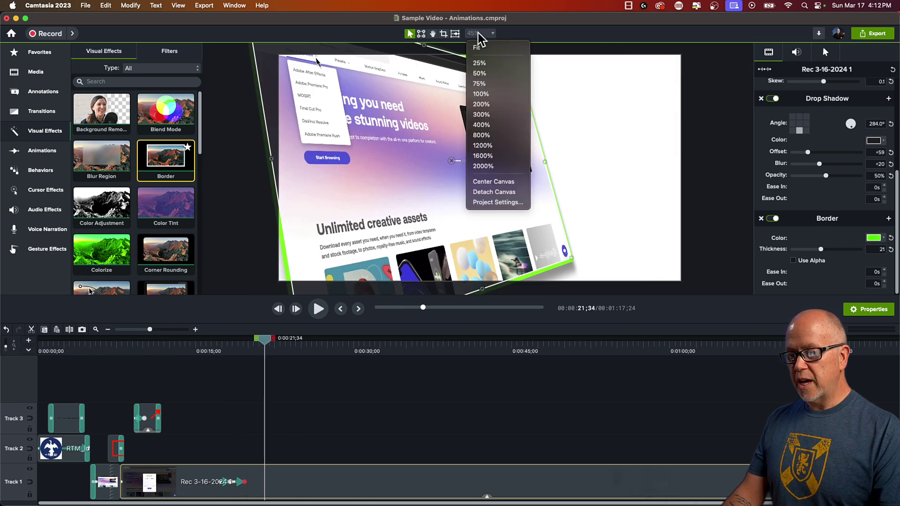
click(496, 202)
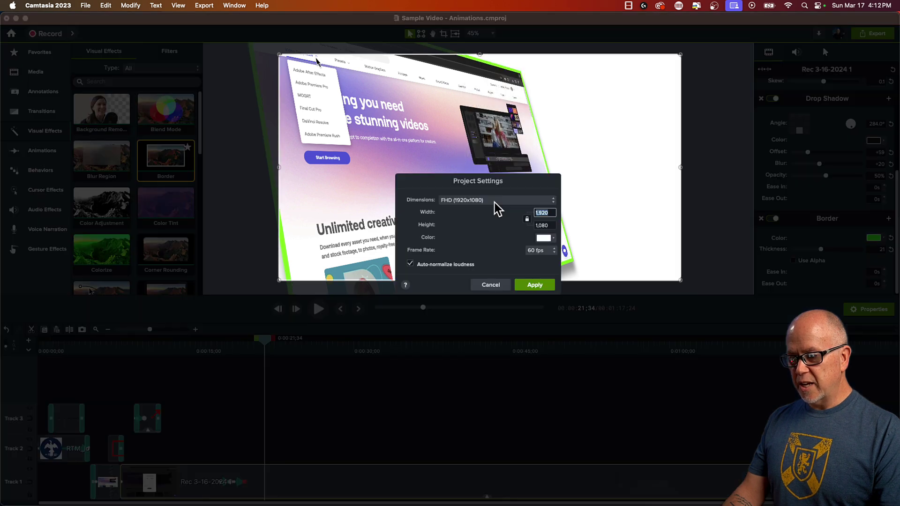
click(544, 239)
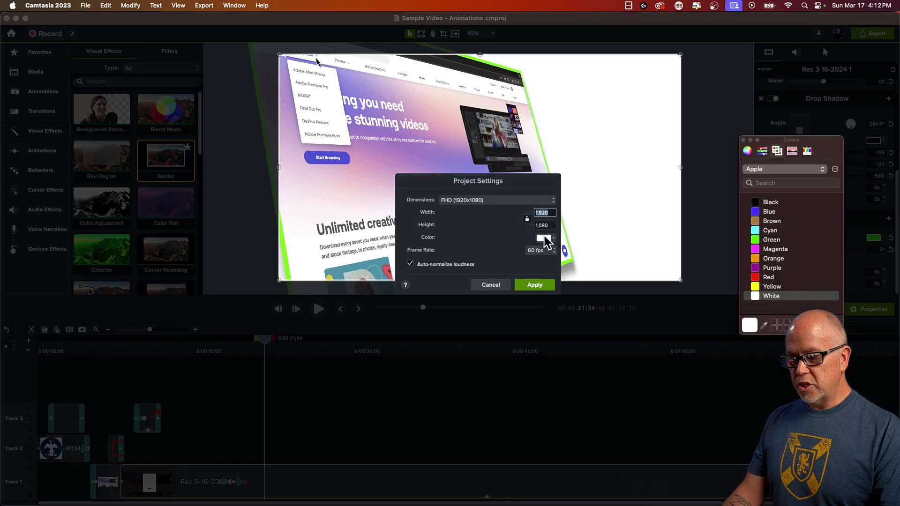
click(771, 204)
click(540, 285)
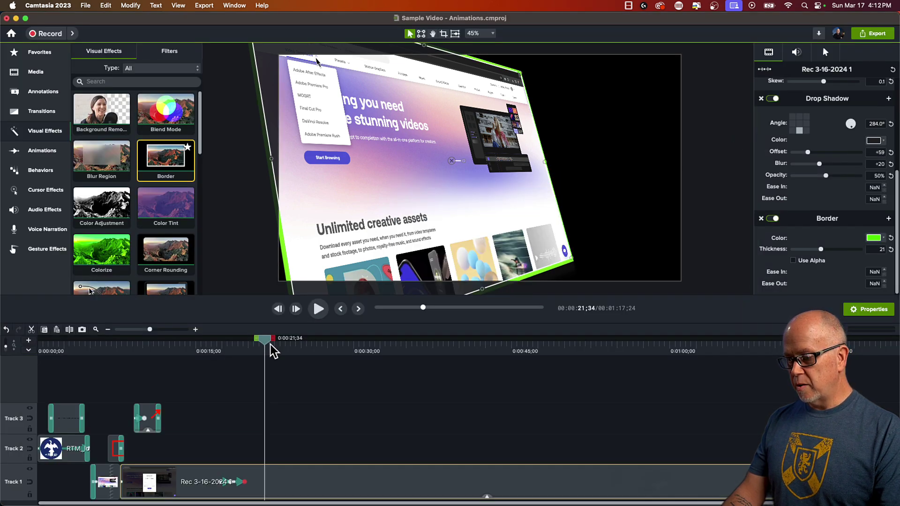
drag(274, 352, 265, 427)
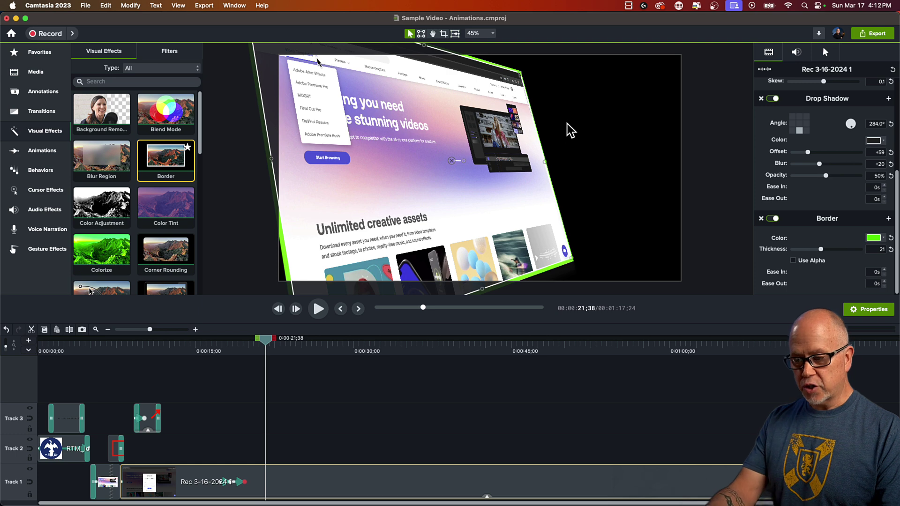
key(super+z)
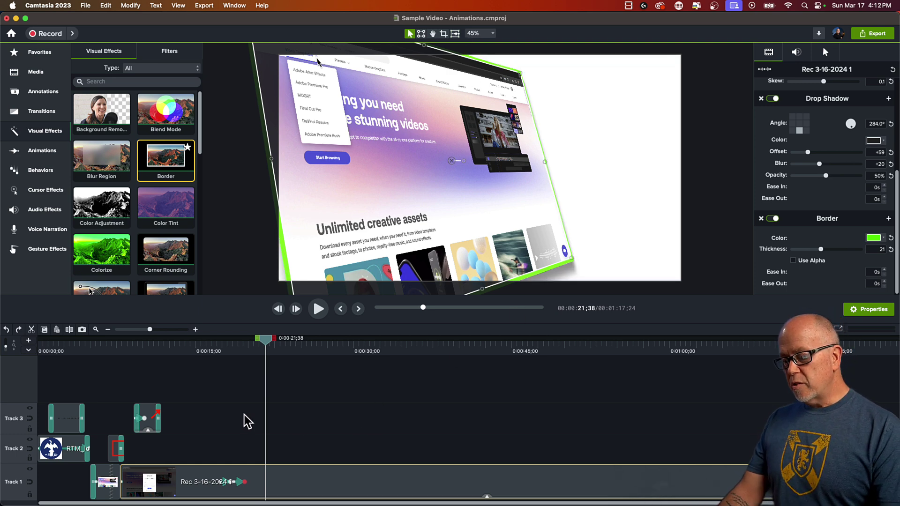
Play back the recording's zoom-out and 3D tilt from about 0:00:16;42 to check the animation.
drag(268, 340, 227, 352)
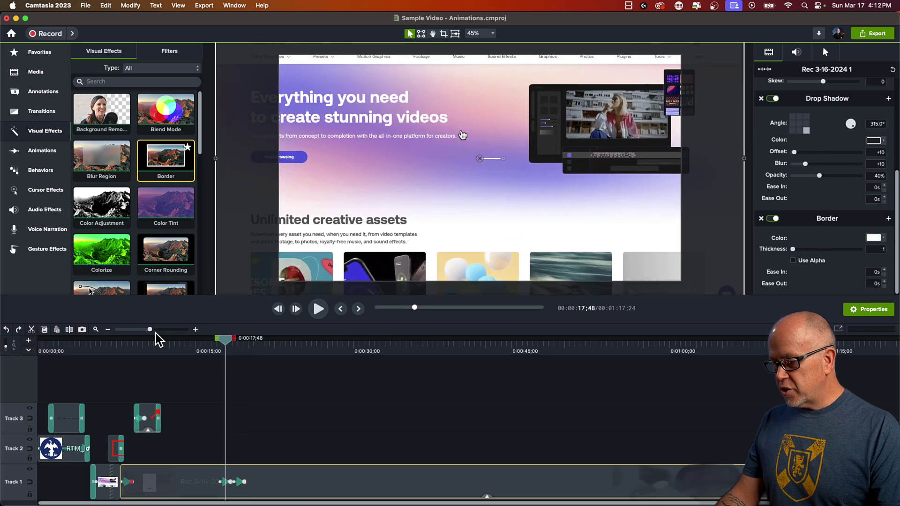
drag(149, 330, 162, 331)
click(182, 350)
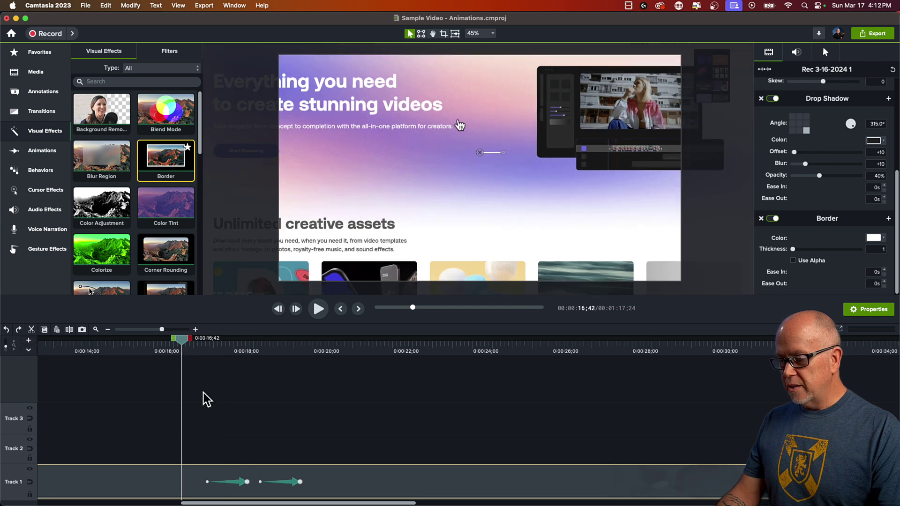
click(204, 396)
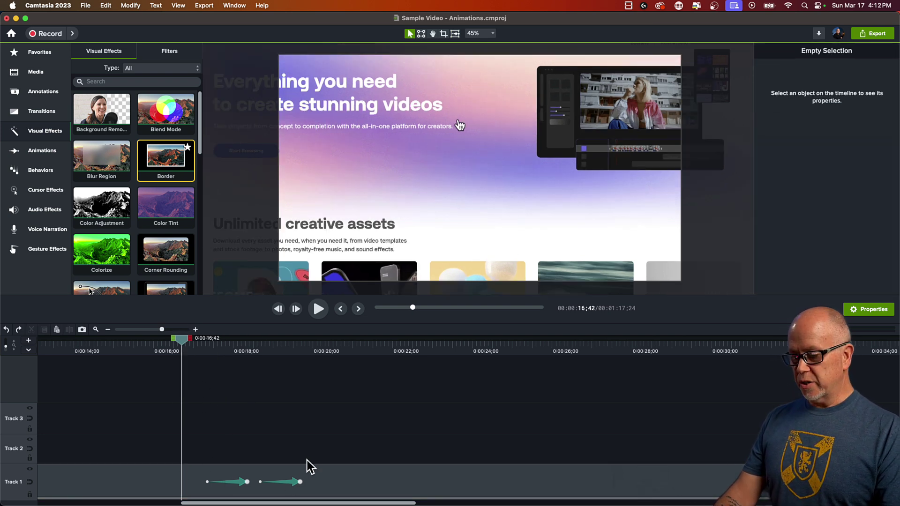
key(space)
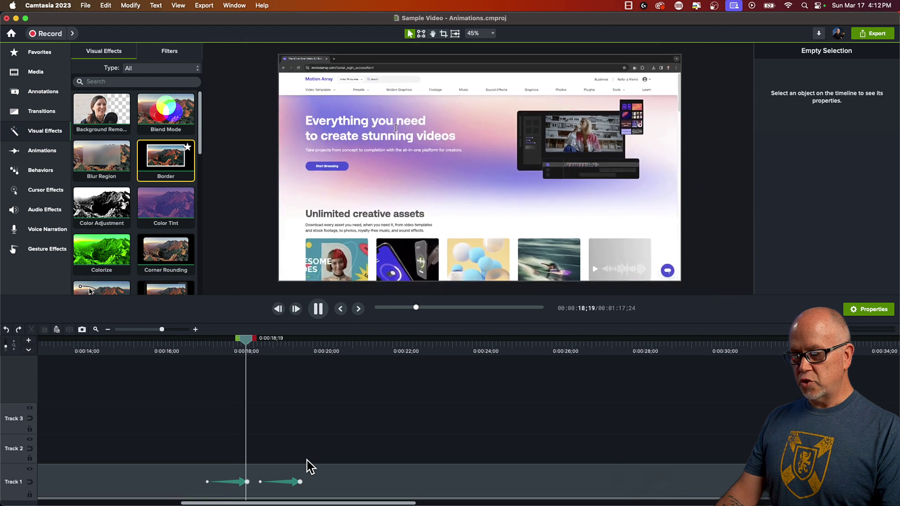
key(space)
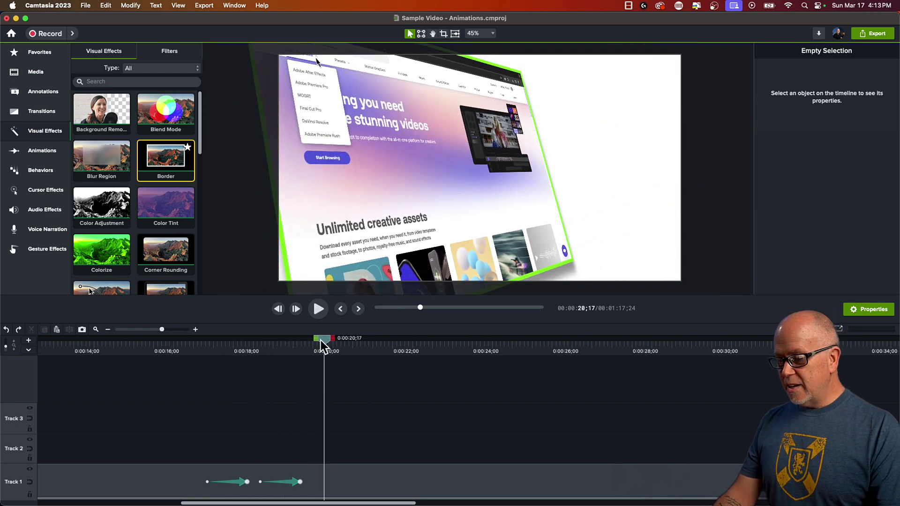
drag(322, 340, 358, 448)
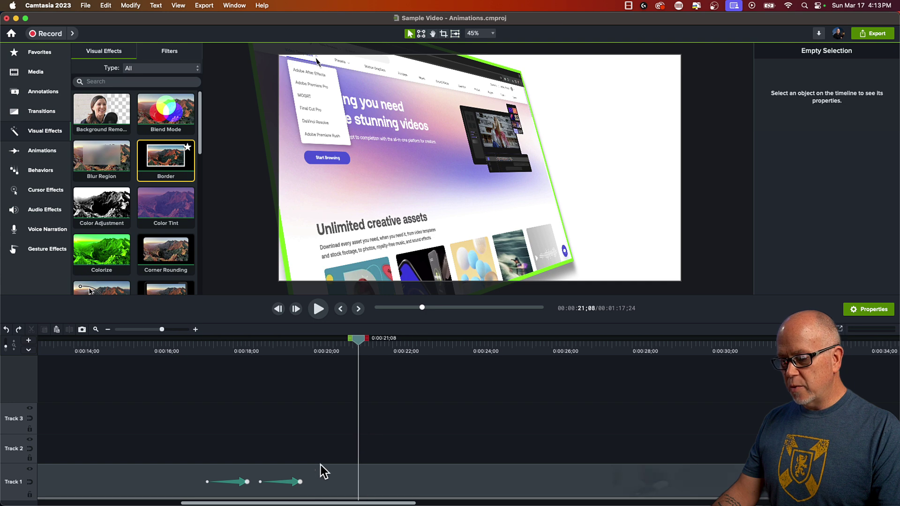
Reposition the tilted recording at the end of its animation to about X -119, Y -27 and preview the movement.
click(300, 482)
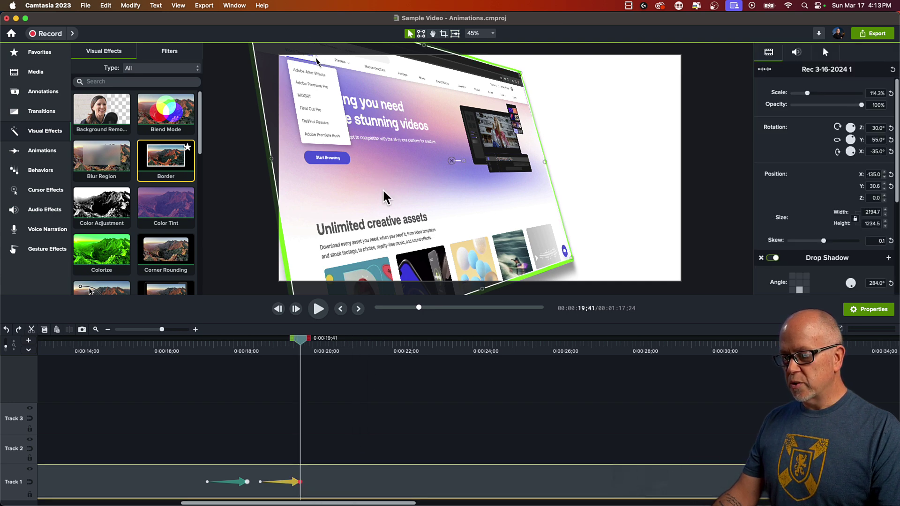
mouse_move(430, 176)
mouse_down()
mouse_move(429, 190)
mouse_move(431, 182)
mouse_up()
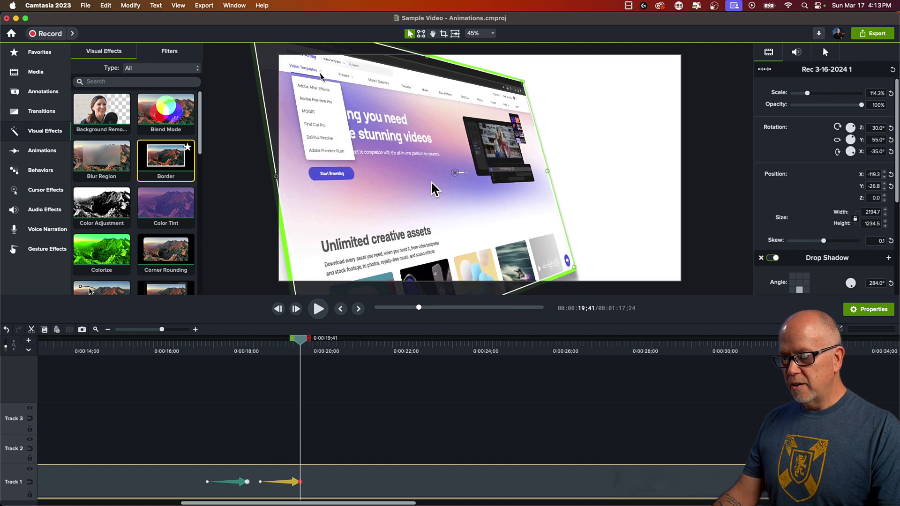
click(258, 355)
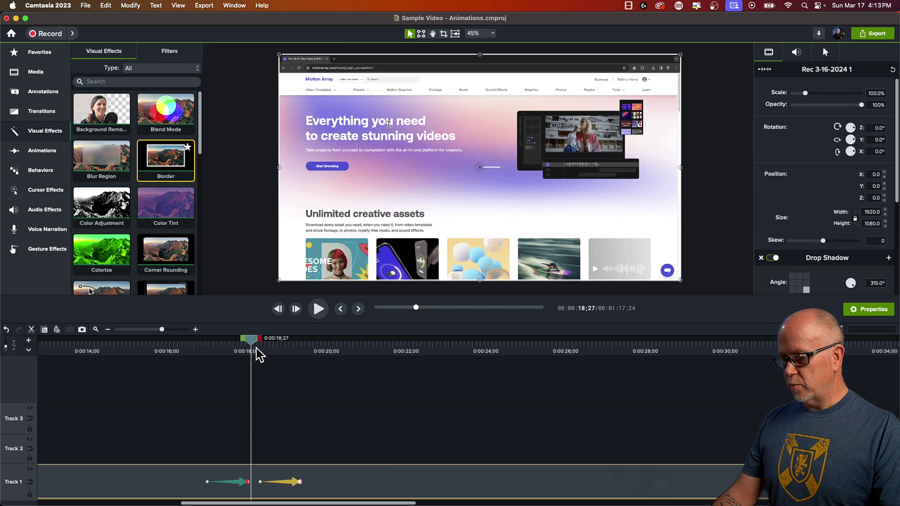
key(space)
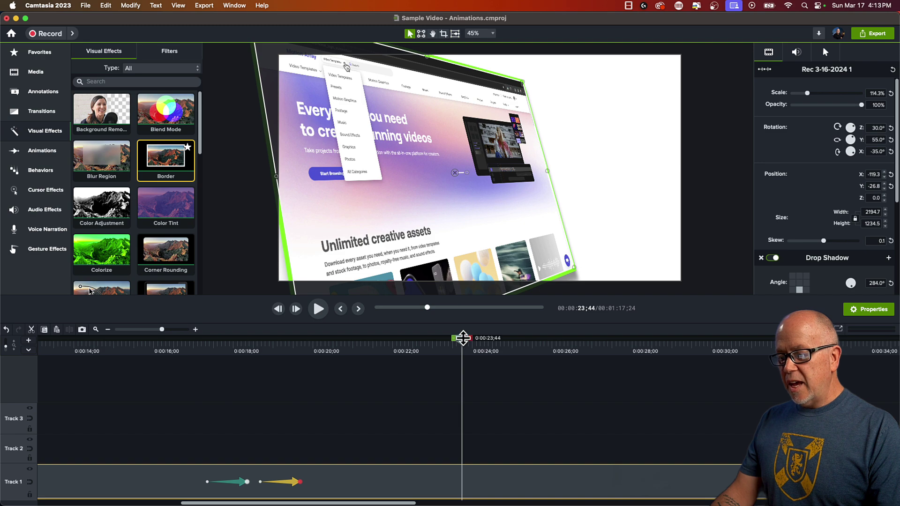
drag(463, 337, 257, 375)
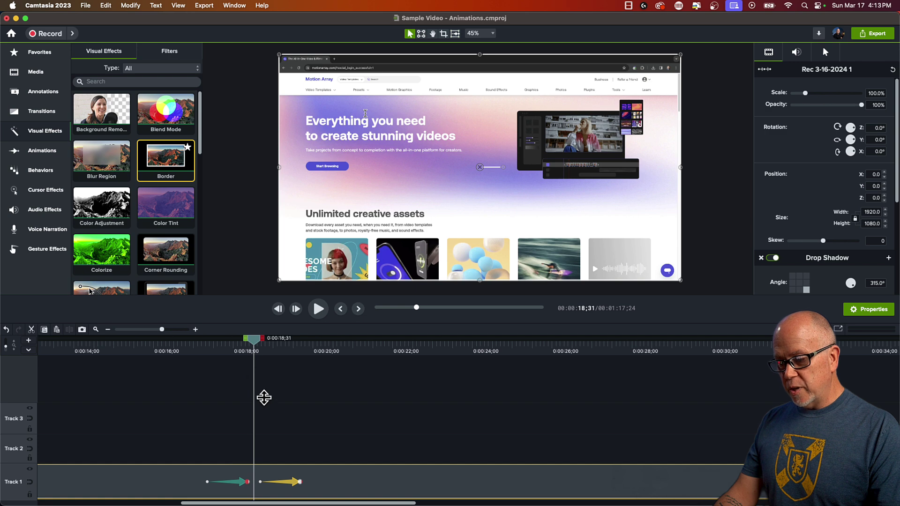
click(361, 400)
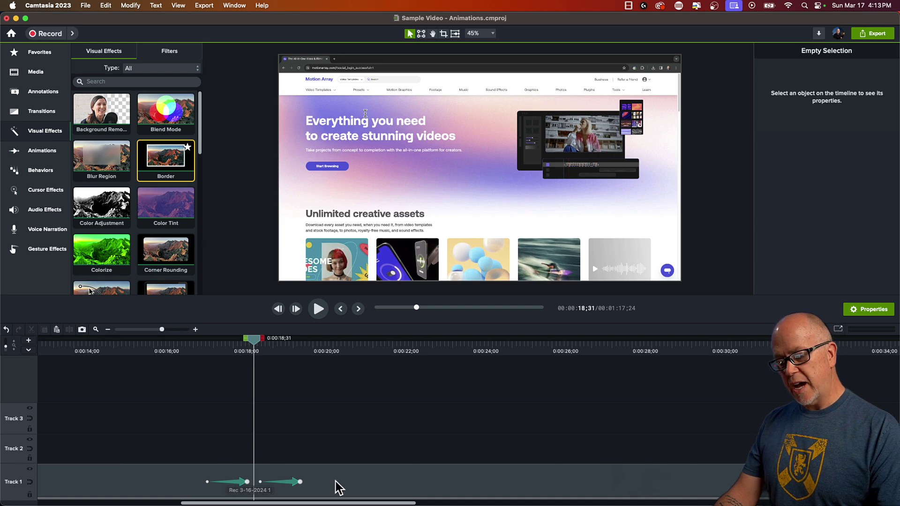
Insert a new empty track below Track 1, which holds the recording.
right_click(12, 488)
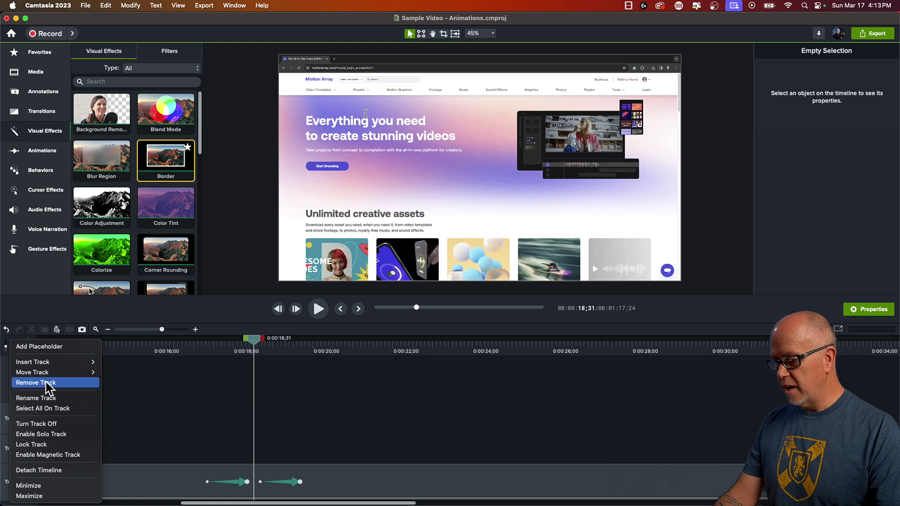
mouse_move(51, 365)
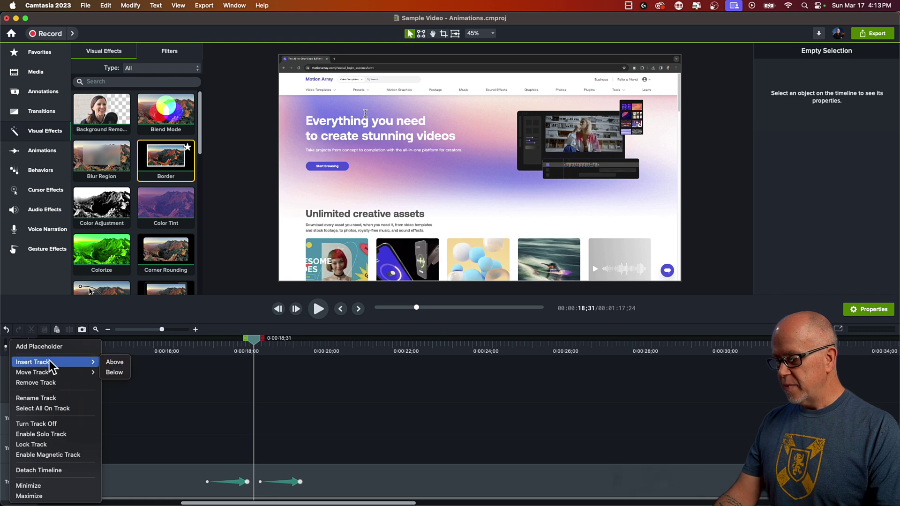
click(116, 373)
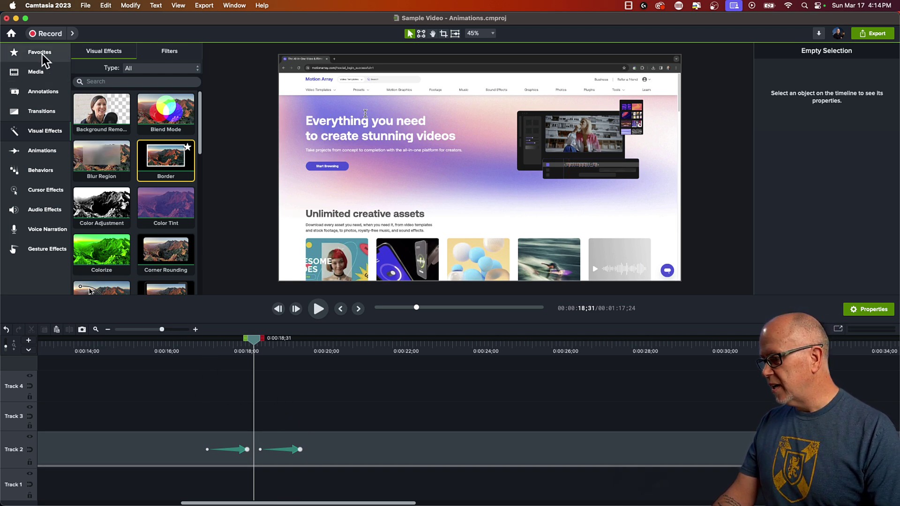
Add the radiallights dynamic background from the library to the empty bottom track, starting at about 0:00:18.
click(36, 74)
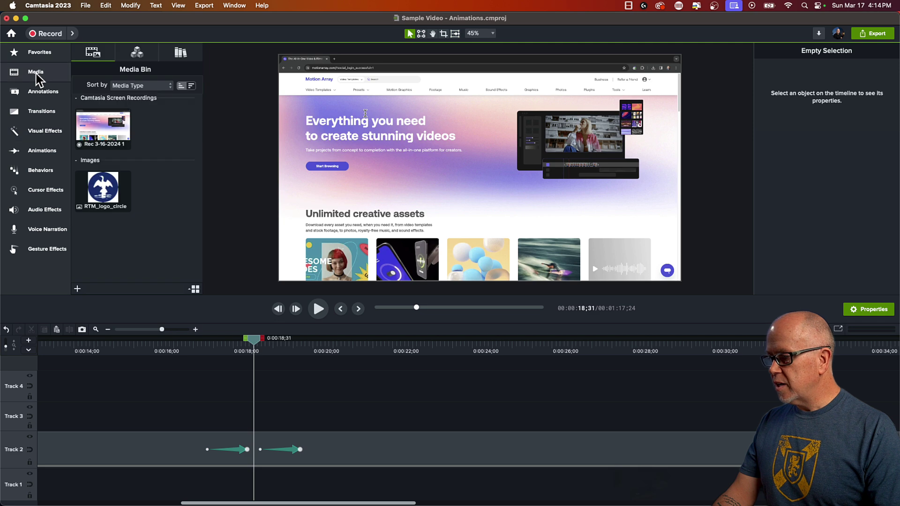
click(183, 56)
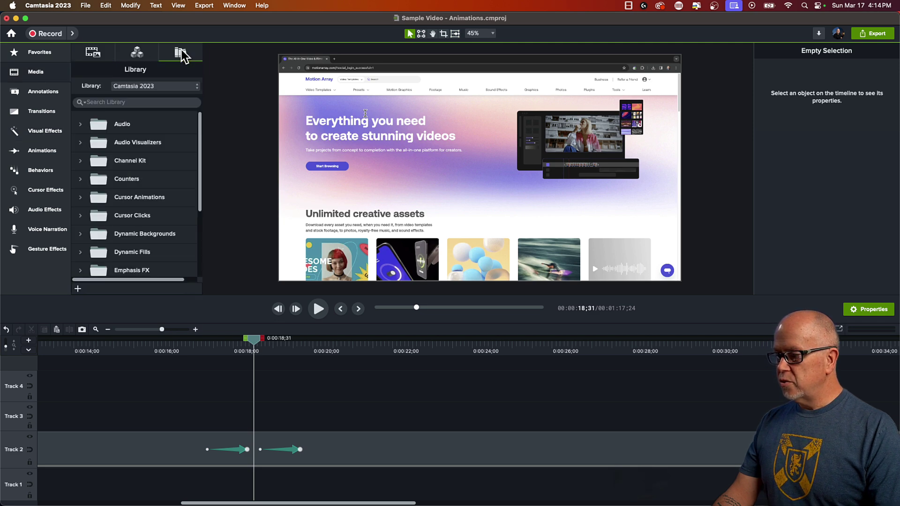
click(143, 238)
click(81, 234)
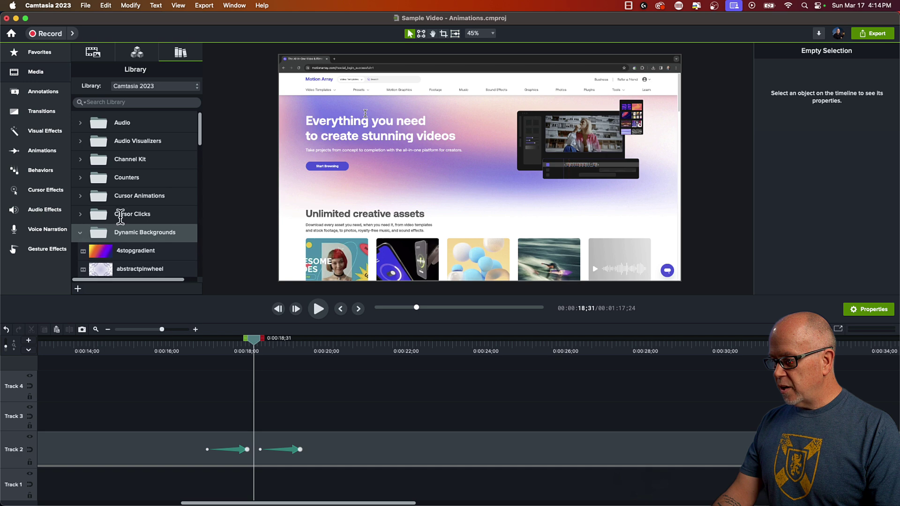
scroll(125, 220, down, 5)
scroll(128, 230, down, 4)
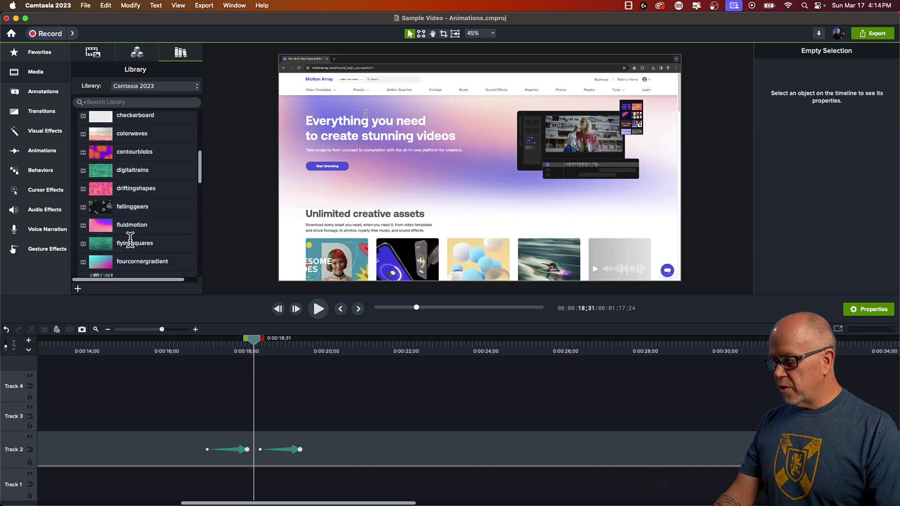
scroll(115, 234, down, 5)
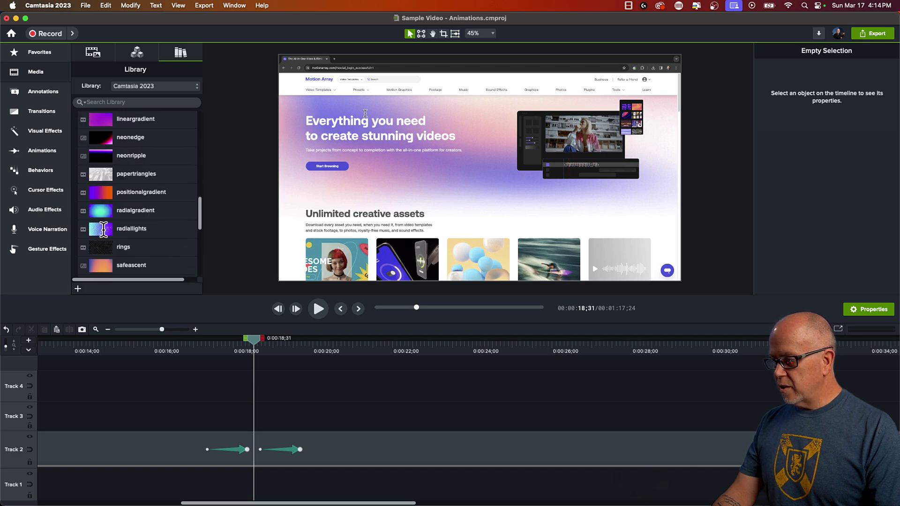
drag(106, 228, 249, 471)
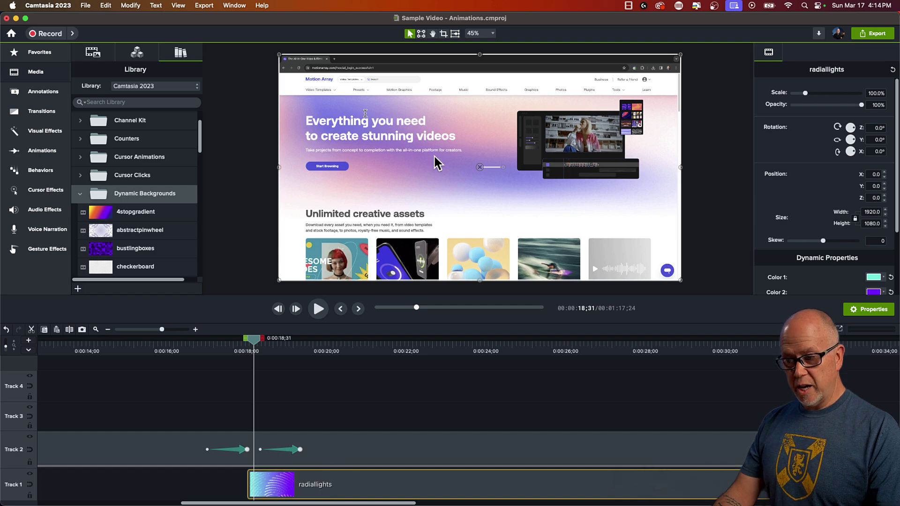
Lower the radiallights background's opacity to 24% and preview it behind the tilting recording.
click(235, 350)
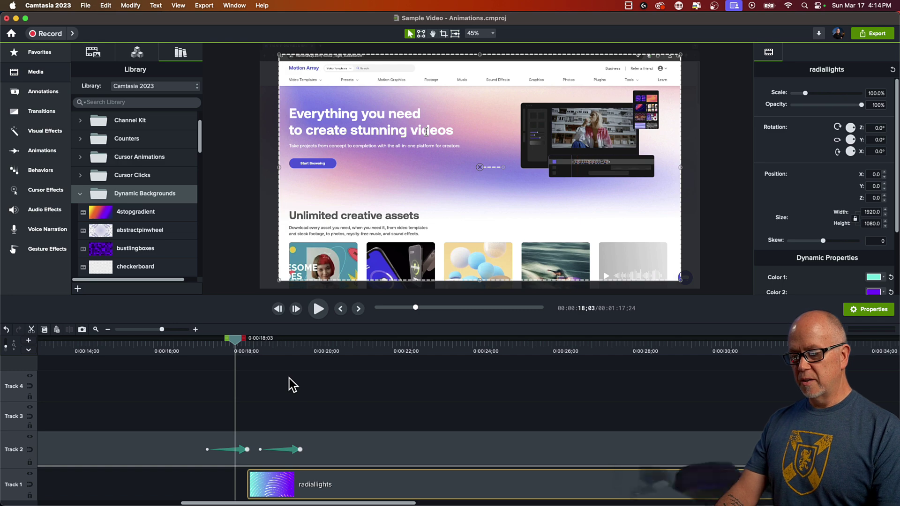
key(space)
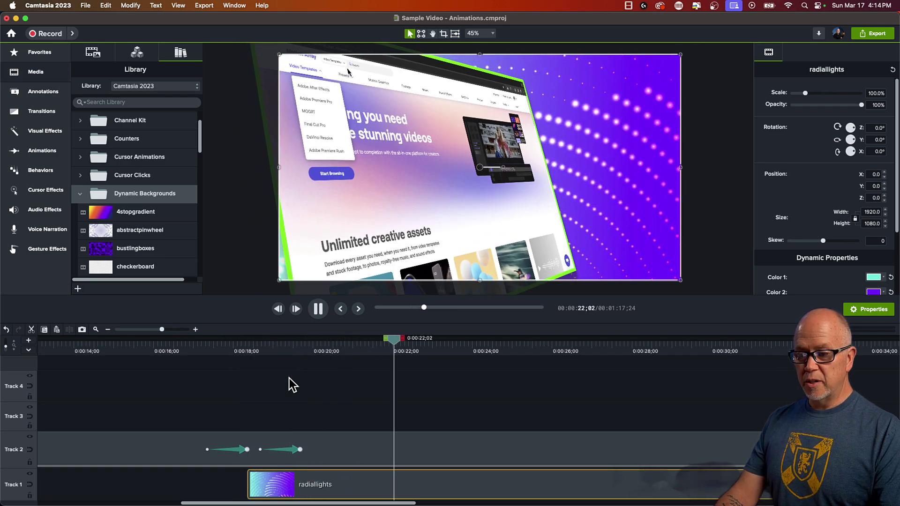
key(space)
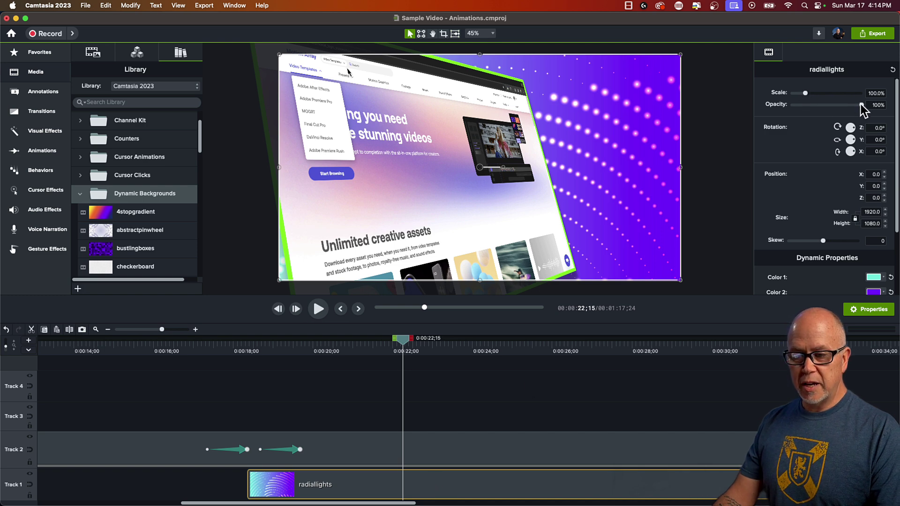
drag(861, 104, 809, 117)
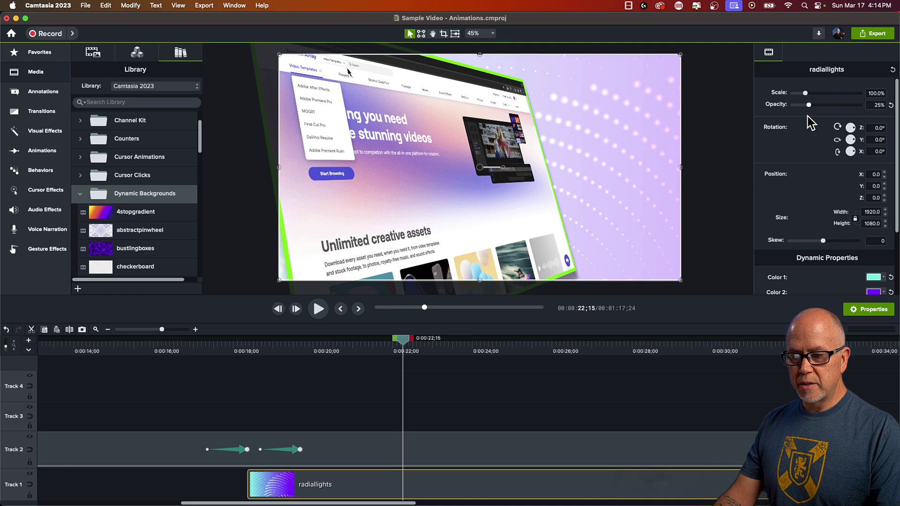
click(254, 347)
key(space)
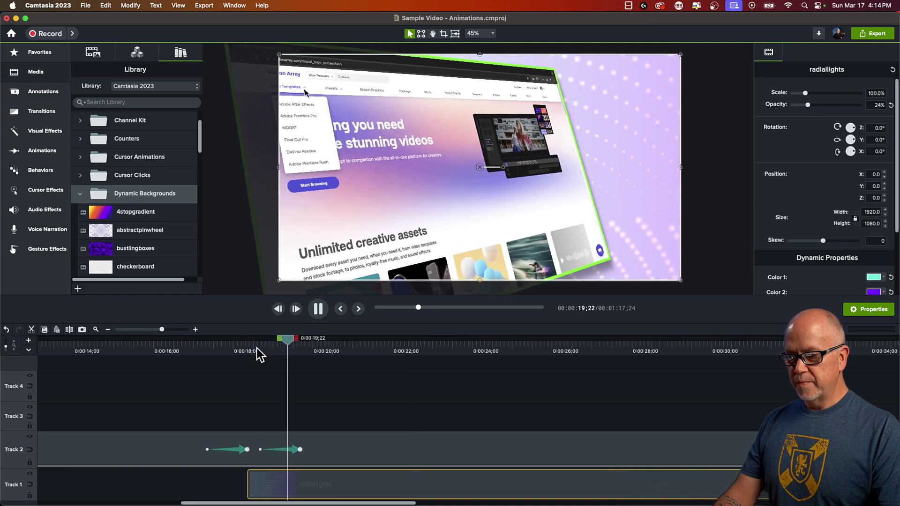
key(space)
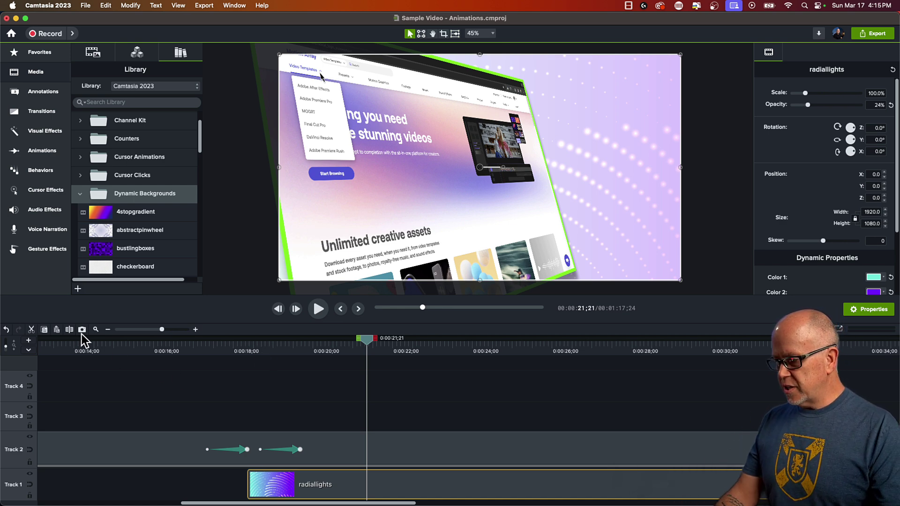
Copy the intro logo and title callout and paste them after the recording's end, at about 0:01:18;42.
click(96, 329)
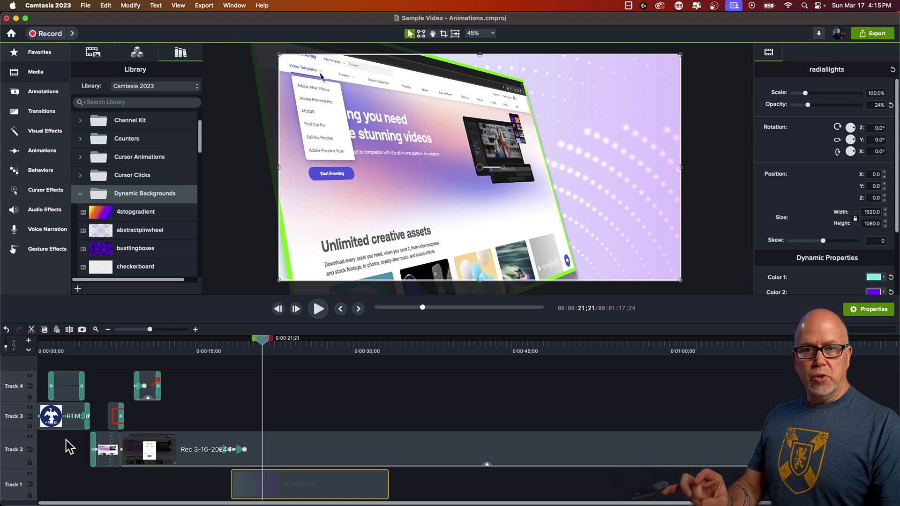
drag(71, 443, 52, 387)
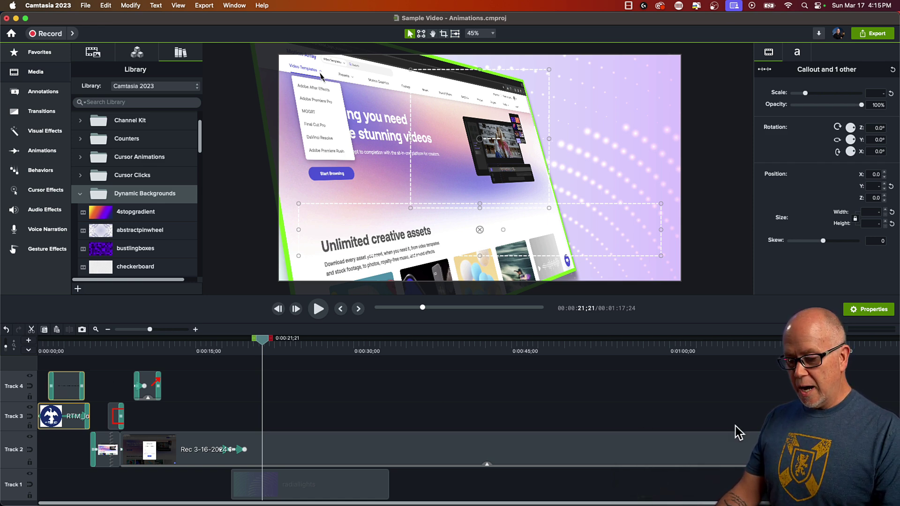
click(870, 356)
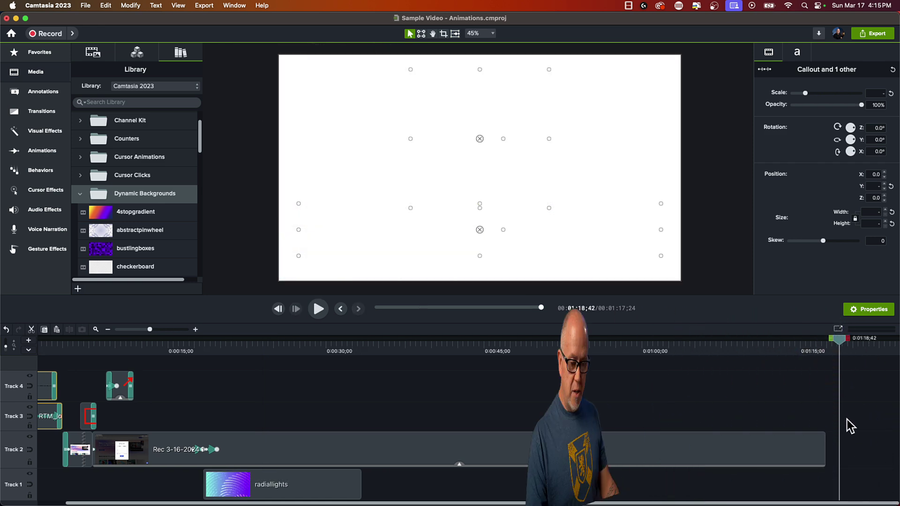
key(super+v)
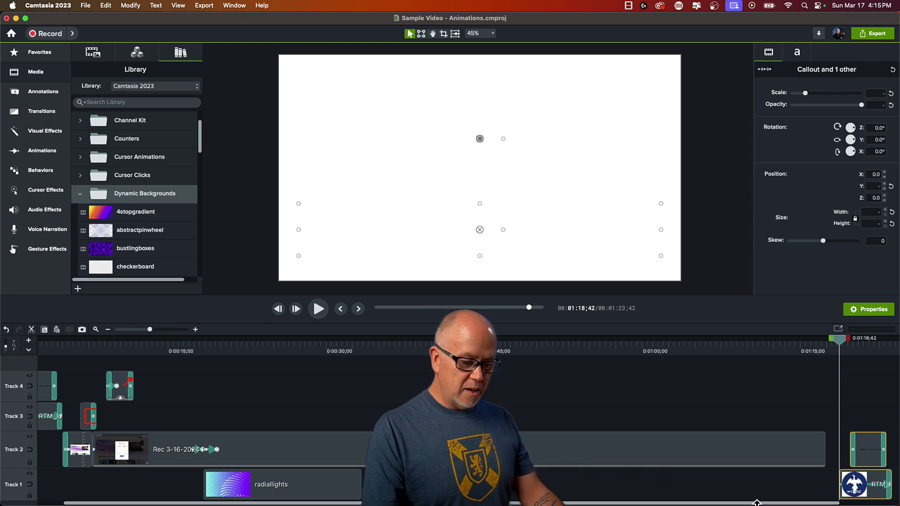
Shift the pasted logo and title together earlier so the logo starts just after the recording ends.
scroll(757, 504, right, 5)
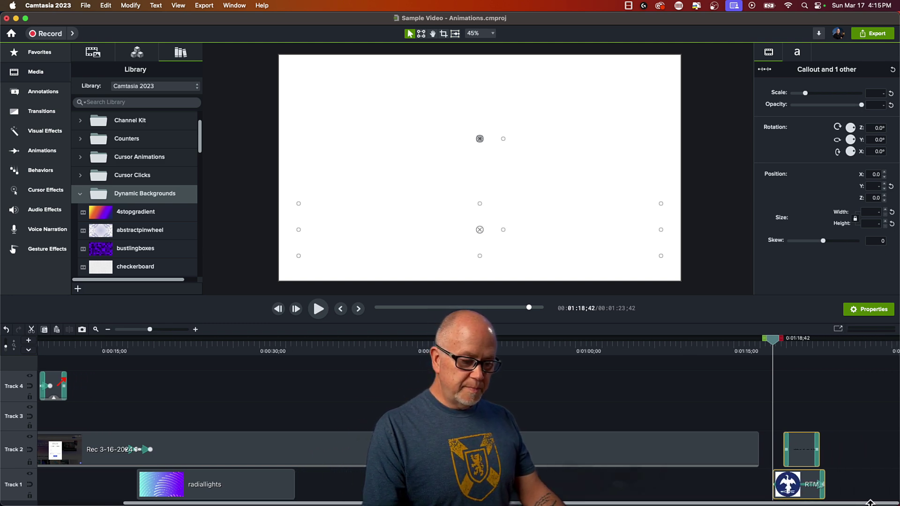
drag(150, 330, 159, 329)
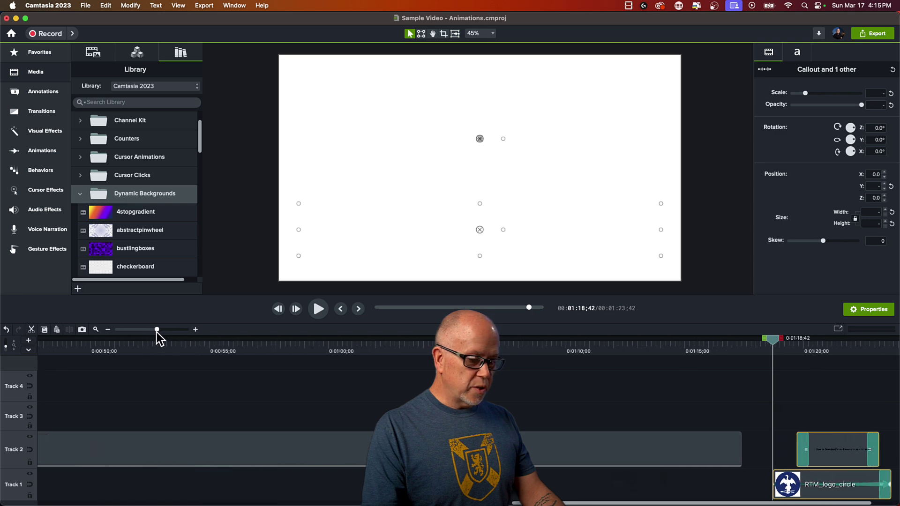
scroll(601, 503, right, 8)
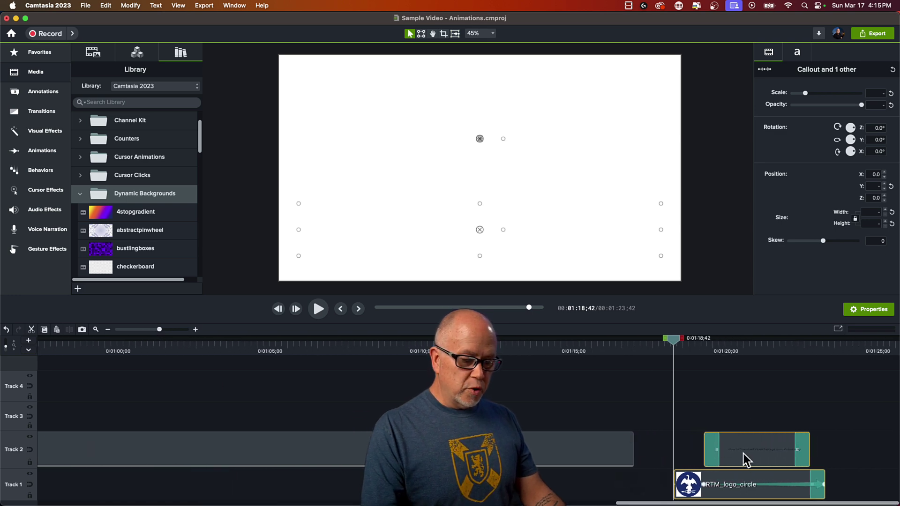
drag(745, 460, 706, 466)
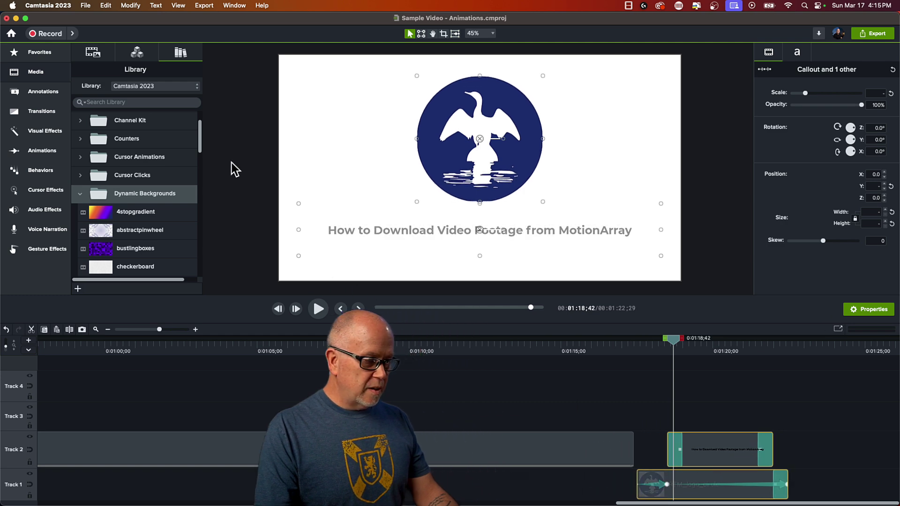
Add a Custom animation near the end of the recording, finishing at about 0:01:16;20.
click(610, 413)
click(618, 349)
drag(618, 349, 602, 349)
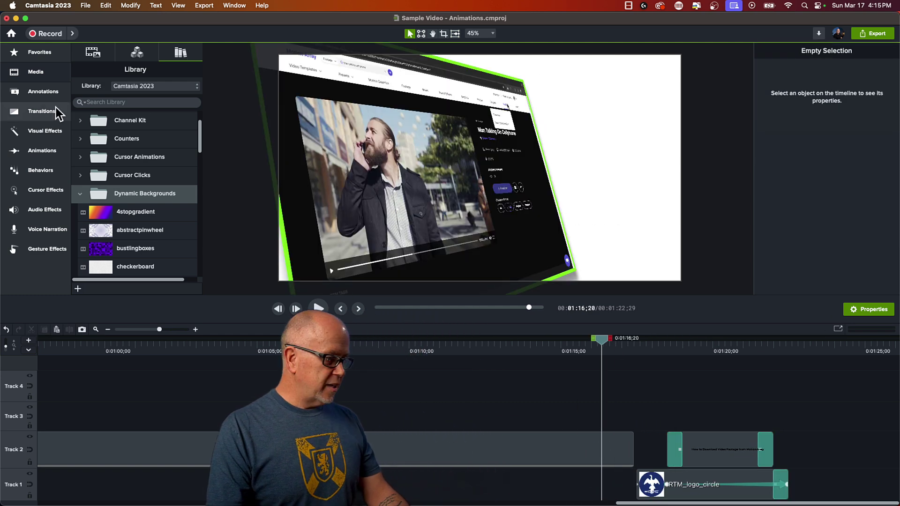
click(37, 150)
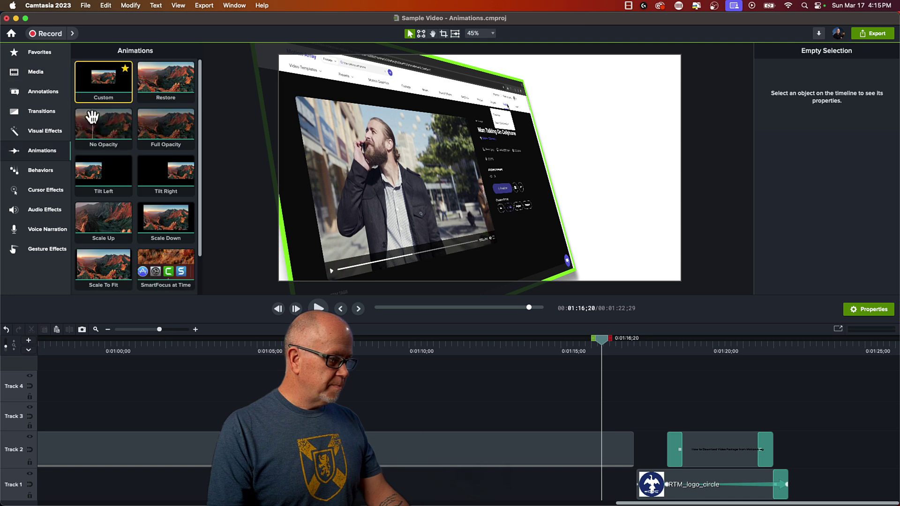
mouse_move(103, 79)
mouse_down()
mouse_move(311, 197)
mouse_move(530, 459)
mouse_up()
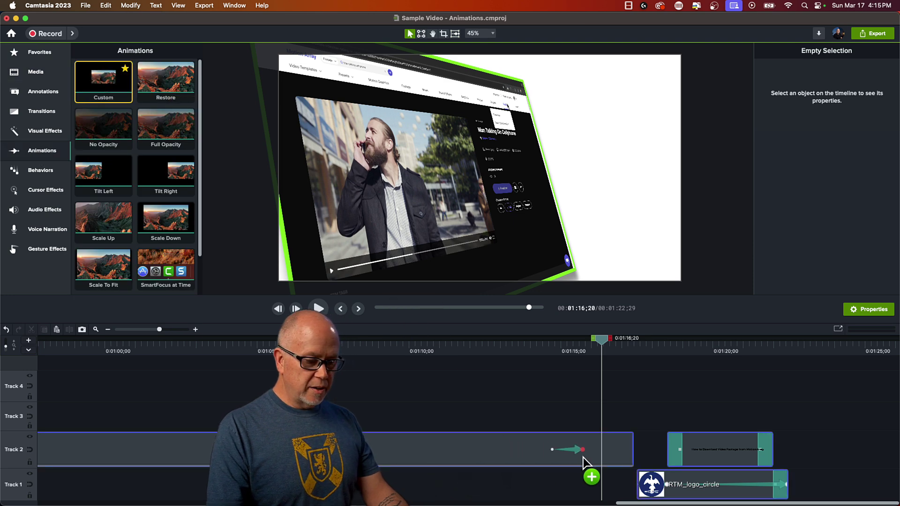
drag(607, 460, 604, 460)
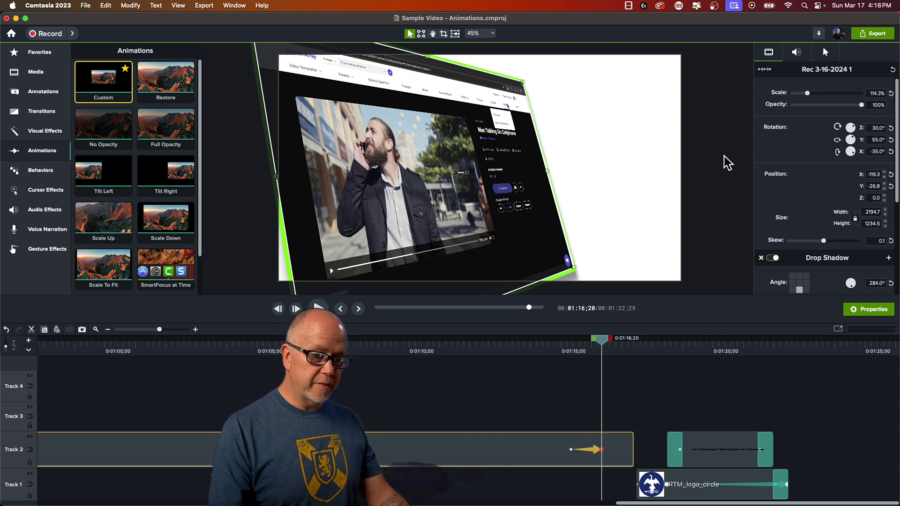
Reset the recording's scale to 100%, and its rotation, X and Y position and skew to 0, at the new animation's end.
click(892, 95)
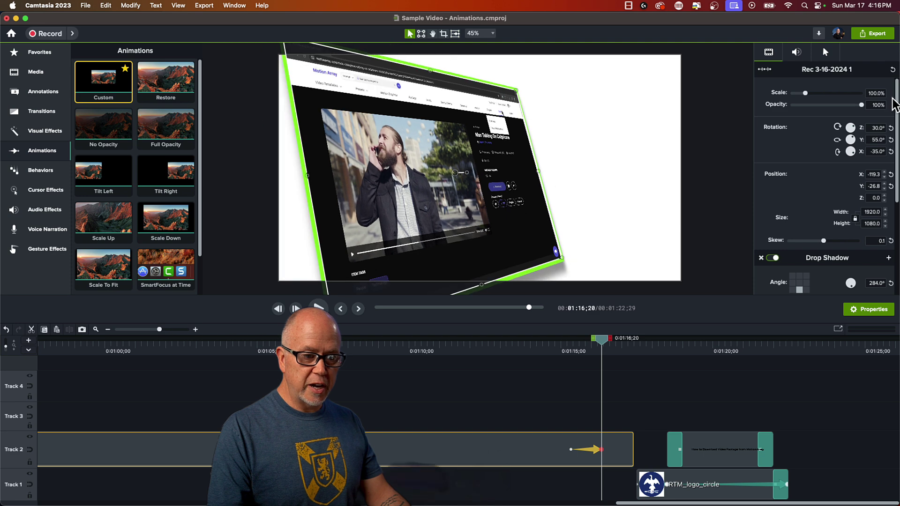
click(892, 127)
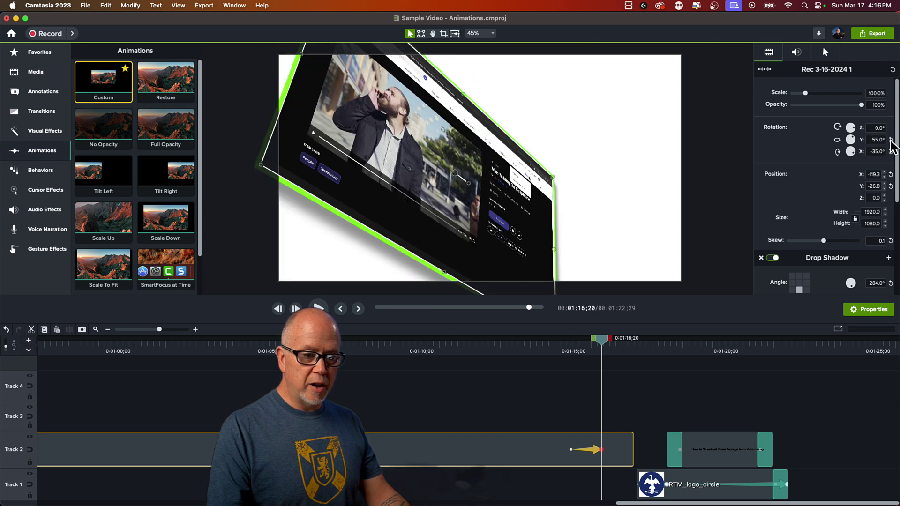
click(891, 139)
click(891, 151)
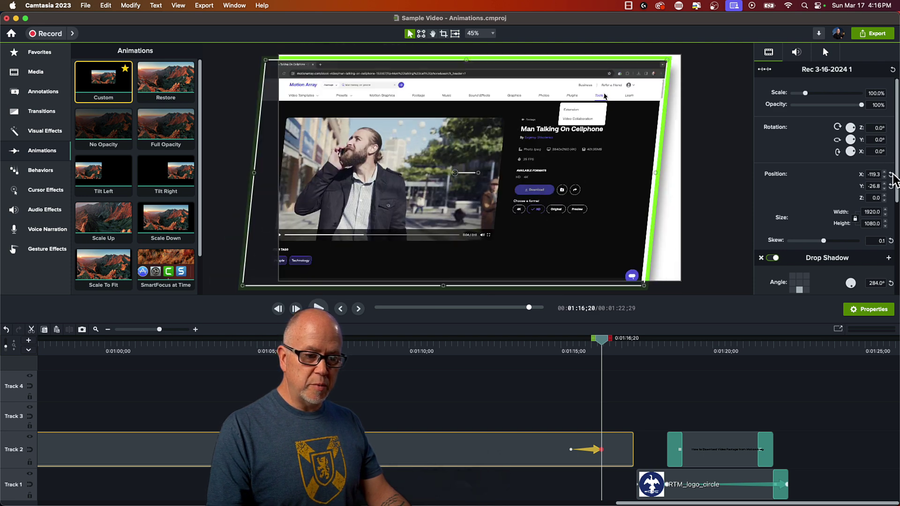
click(892, 175)
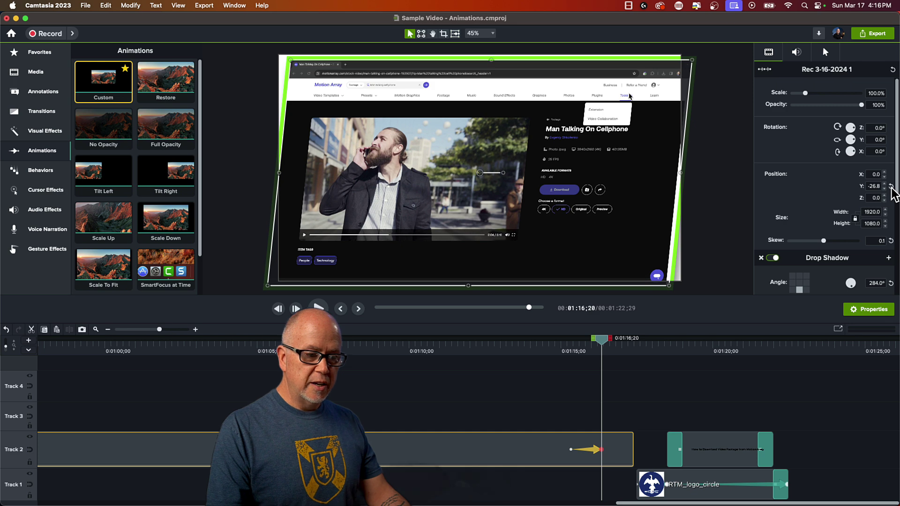
click(892, 186)
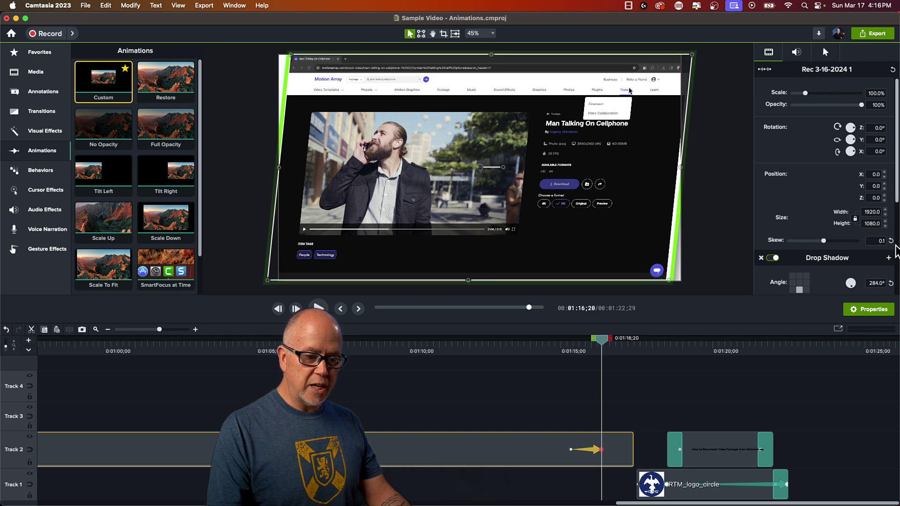
click(891, 241)
Turn off the recording's Drop Shadow and Border effects and preview its return from the tilted view.
scroll(835, 206, down, 3)
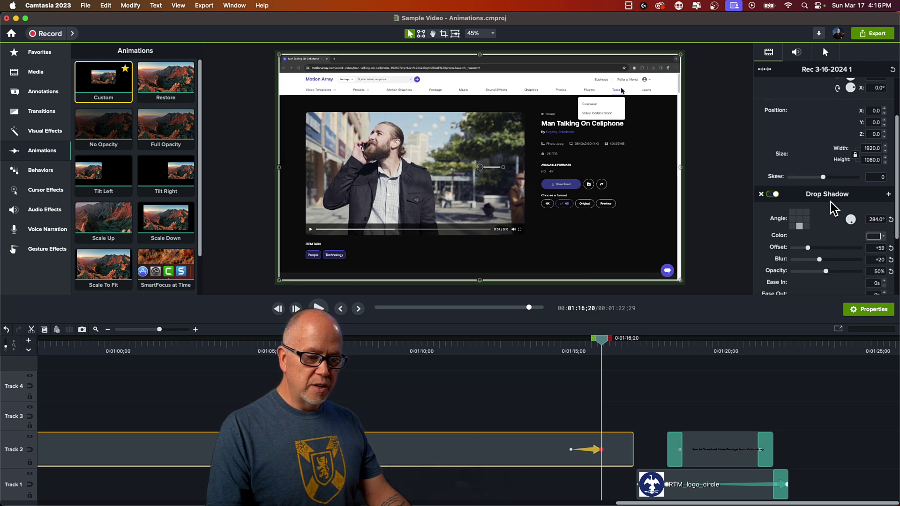
click(772, 195)
scroll(776, 220, down, 4)
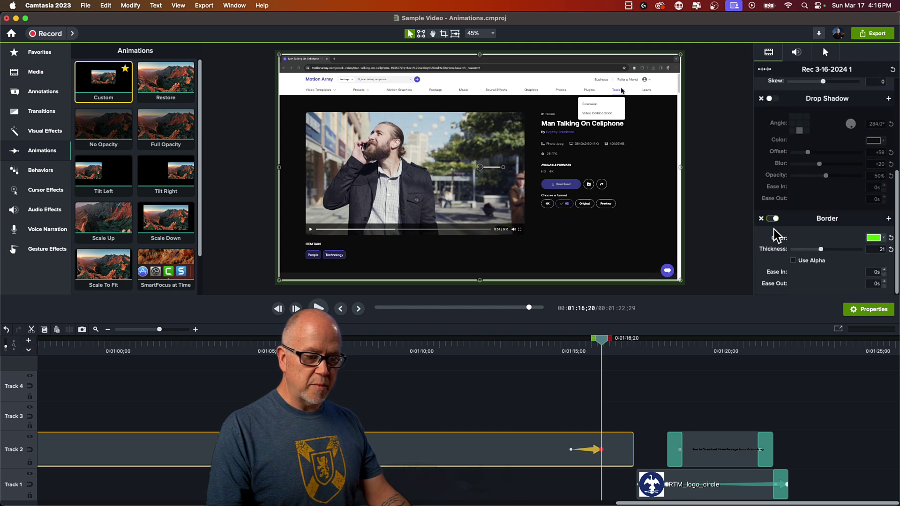
click(773, 218)
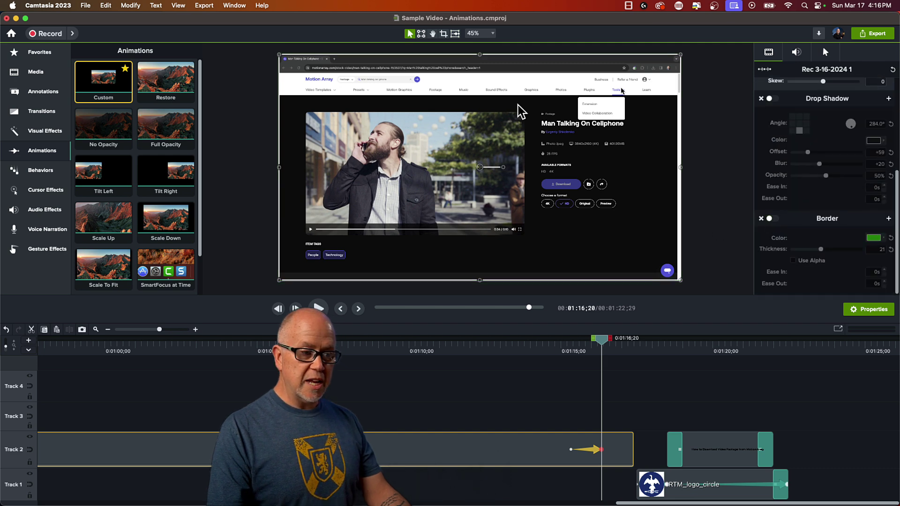
click(728, 157)
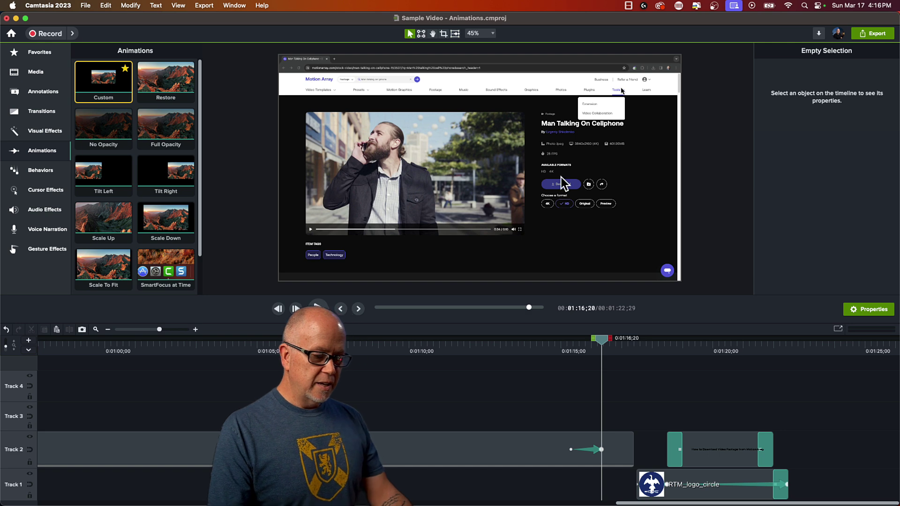
click(558, 350)
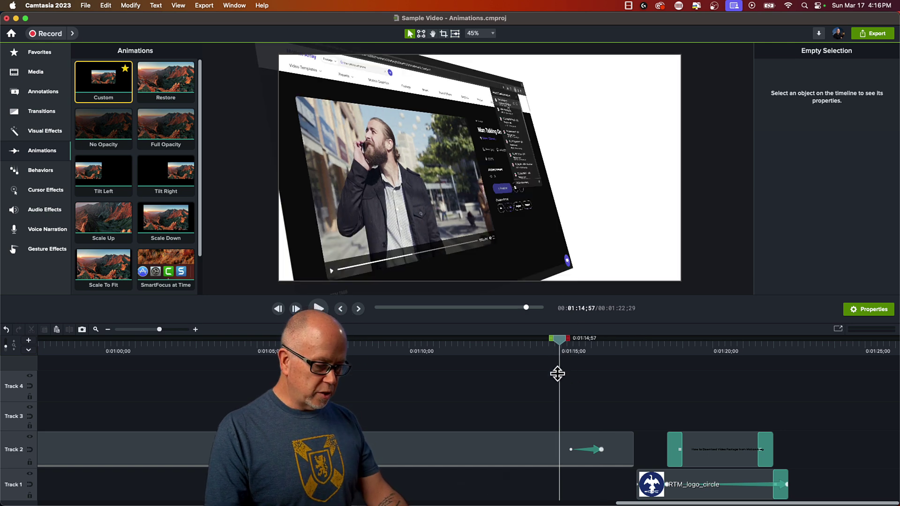
key(space)
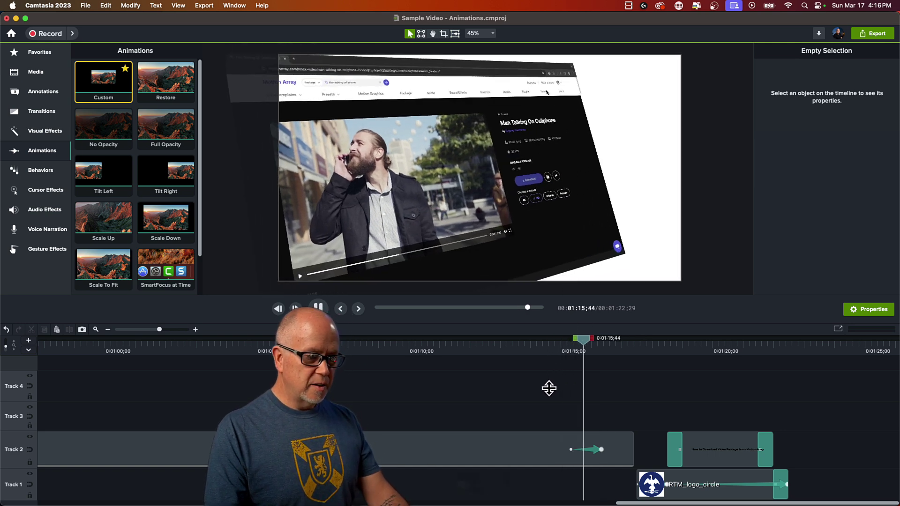
Add Fade transitions to the end of the recording and the start of the closing RTM_logo_circle clip.
click(556, 436)
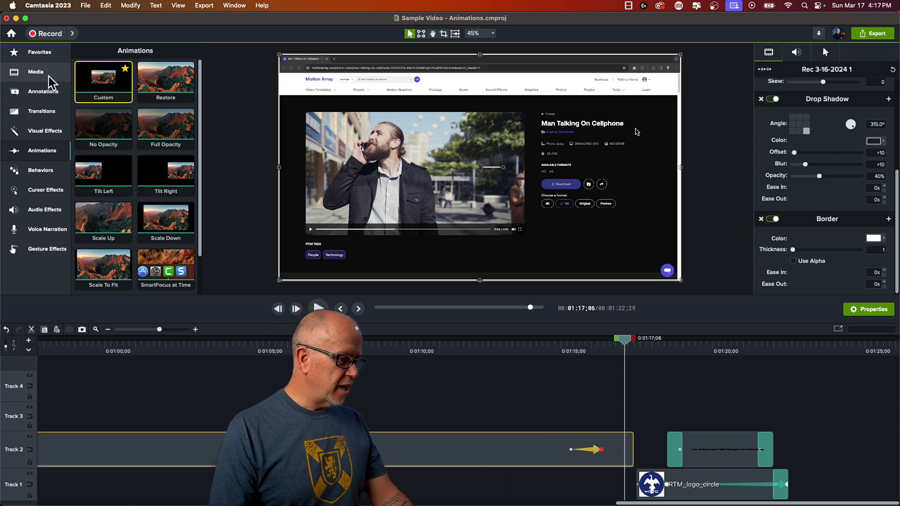
click(43, 52)
drag(133, 216, 624, 451)
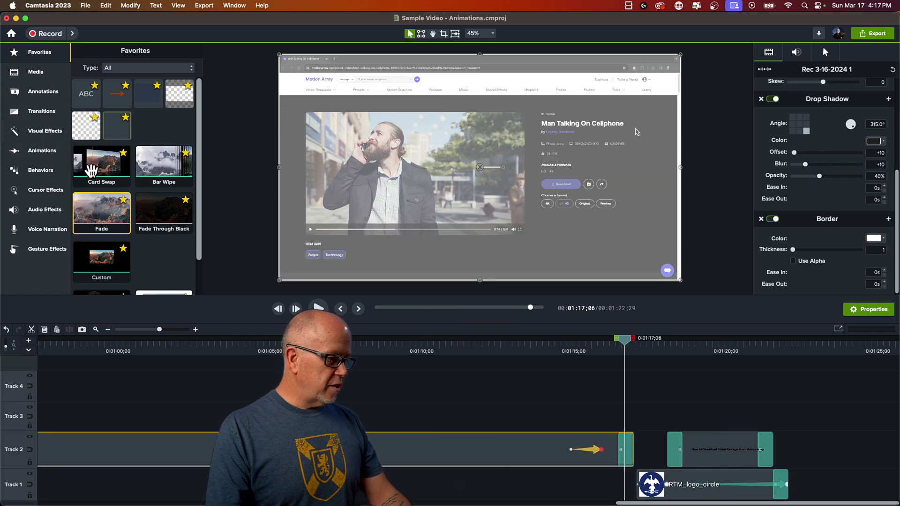
drag(101, 211, 646, 486)
Delete the pasted title callout "How to Download Video Footage from MotionArray" from the closing section.
click(707, 349)
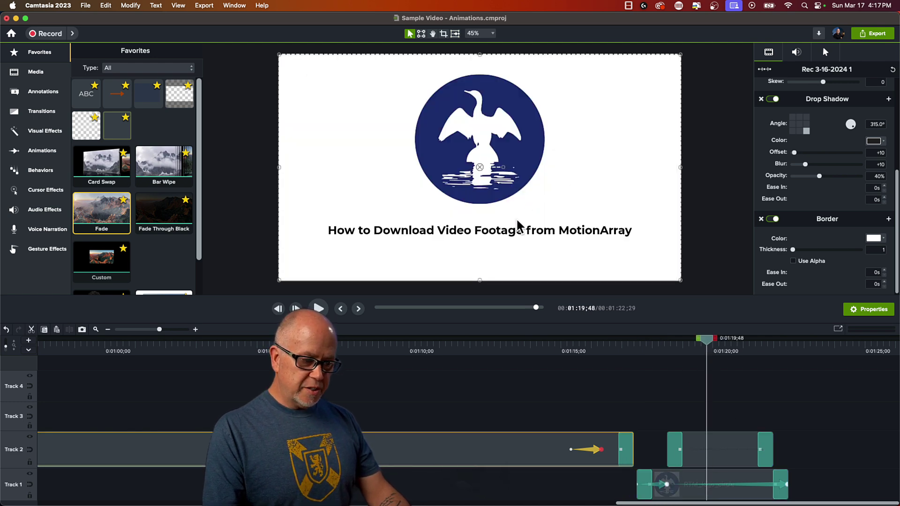
click(727, 451)
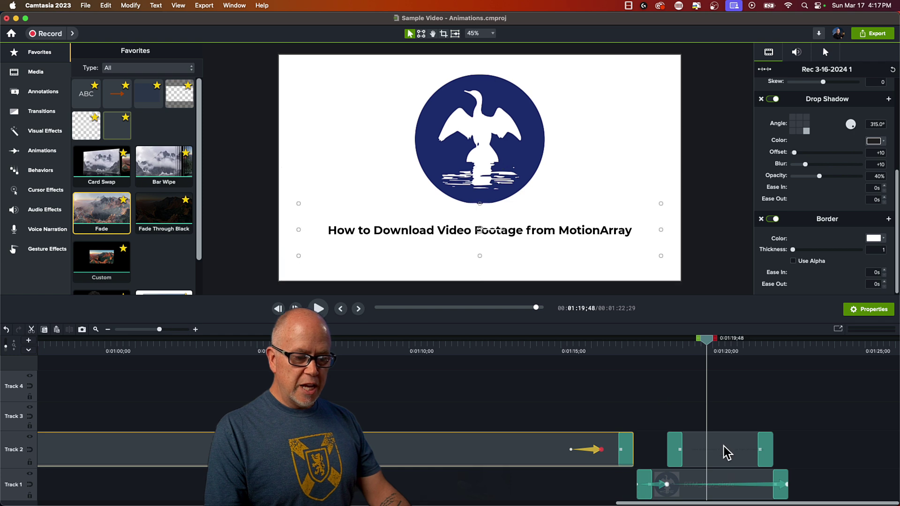
double_click(534, 236)
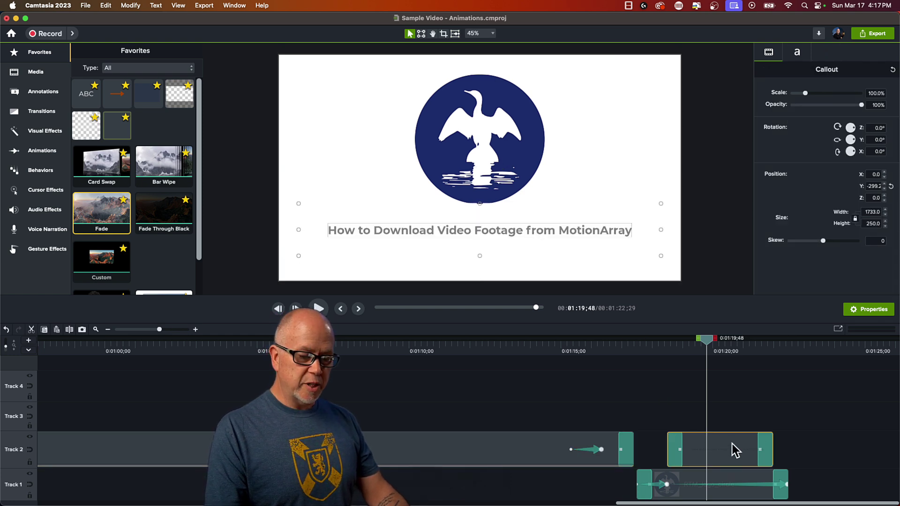
key(Delete)
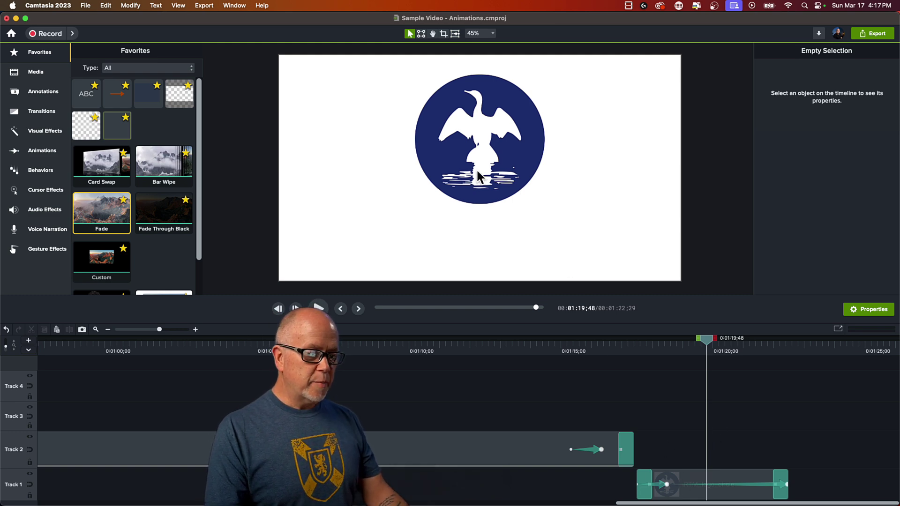
Center the closing logo vertically by resetting its Y position to 0 throughout its animations.
click(668, 484)
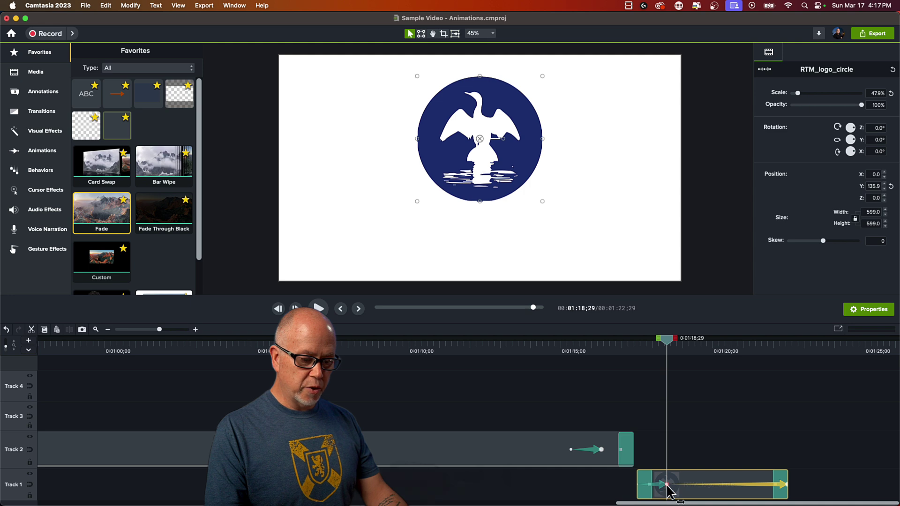
click(891, 187)
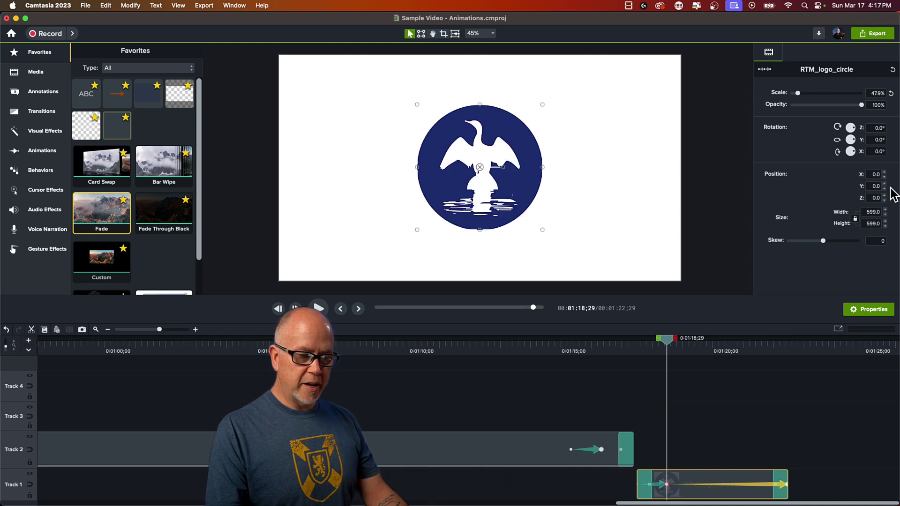
click(787, 485)
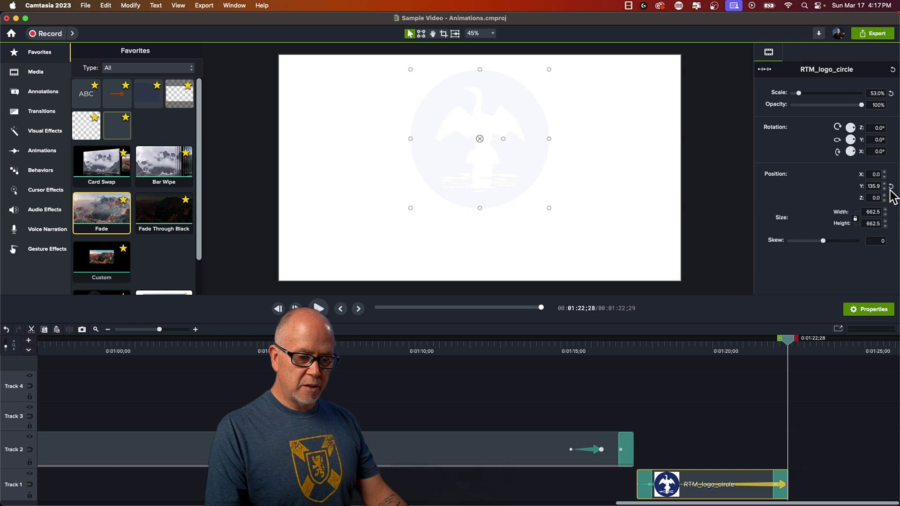
click(638, 485)
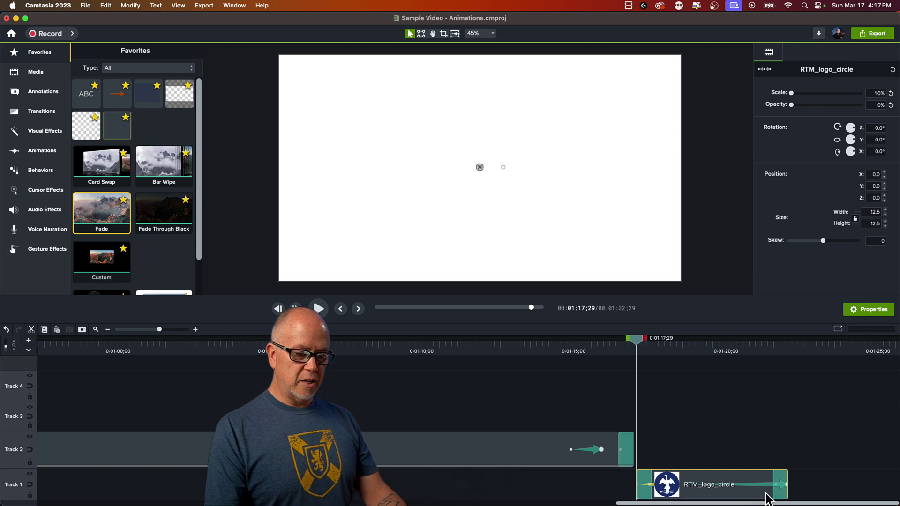
Delete the Fade transition at the end of the closing RTM_logo_circle clip.
click(780, 495)
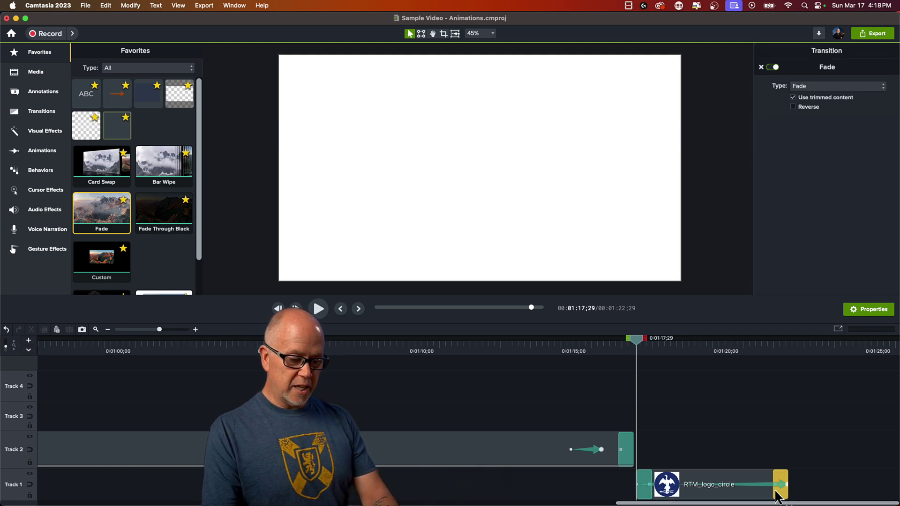
key(Delete)
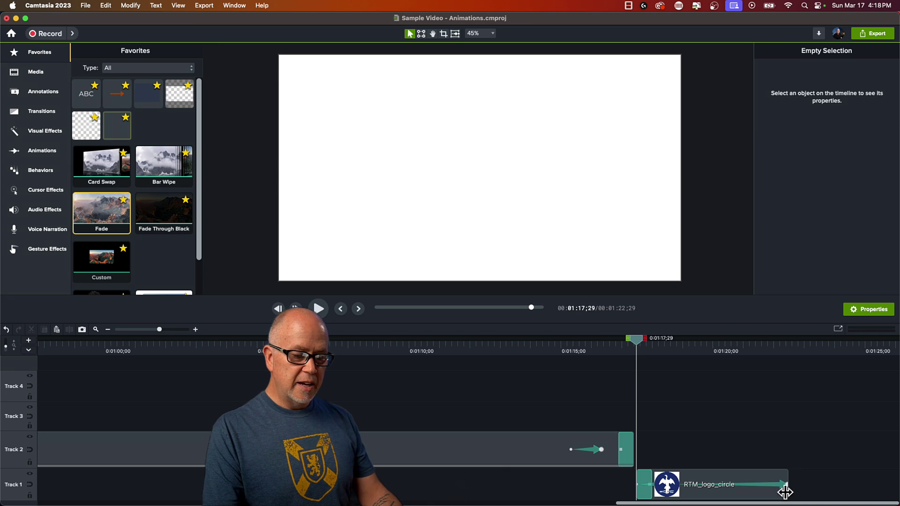
Extend the end of the closing RTM_logo_circle clip to about 1:25;31 and check the logo near its new end.
drag(786, 492, 881, 487)
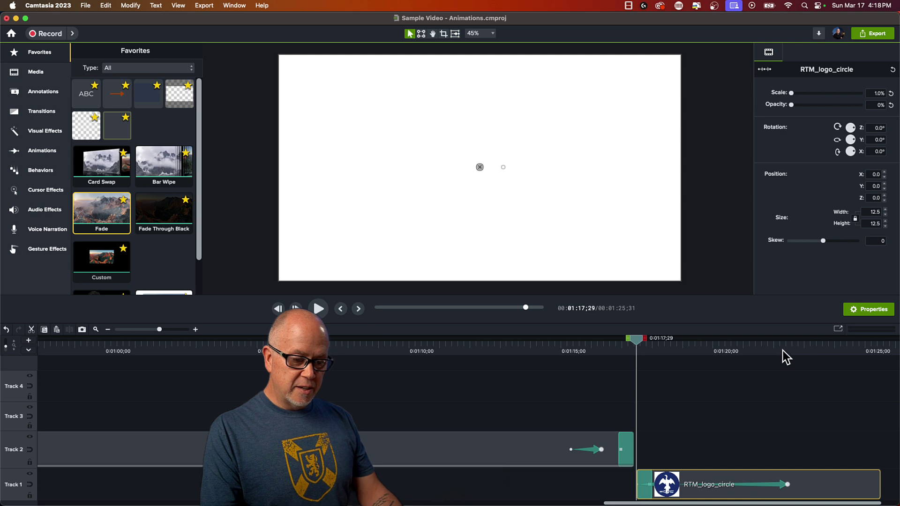
drag(778, 349, 865, 401)
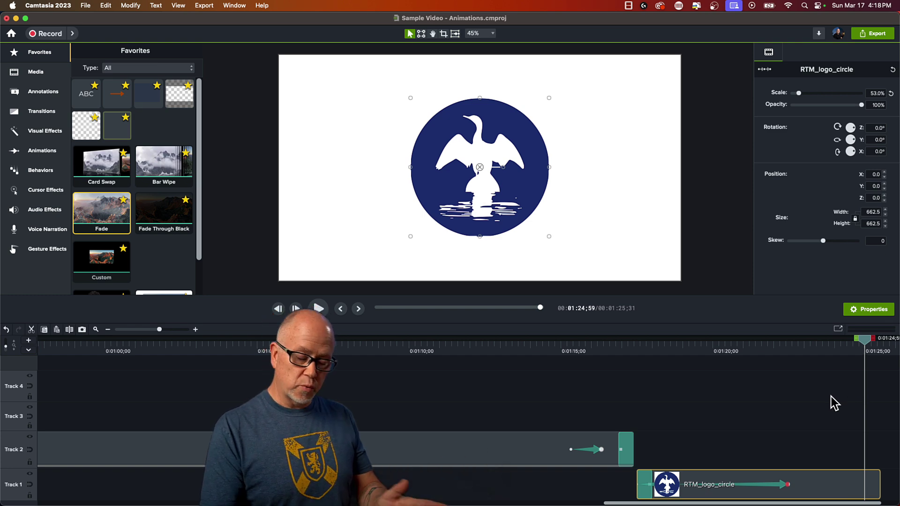
click(735, 430)
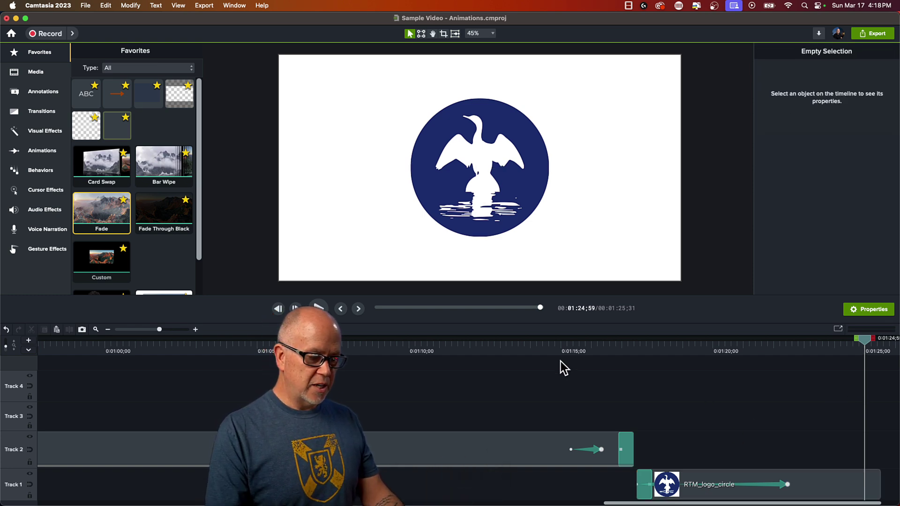
Play back the ending from about 1:14;49 to review the fade from the tilted recording into the closing logo animation.
click(556, 350)
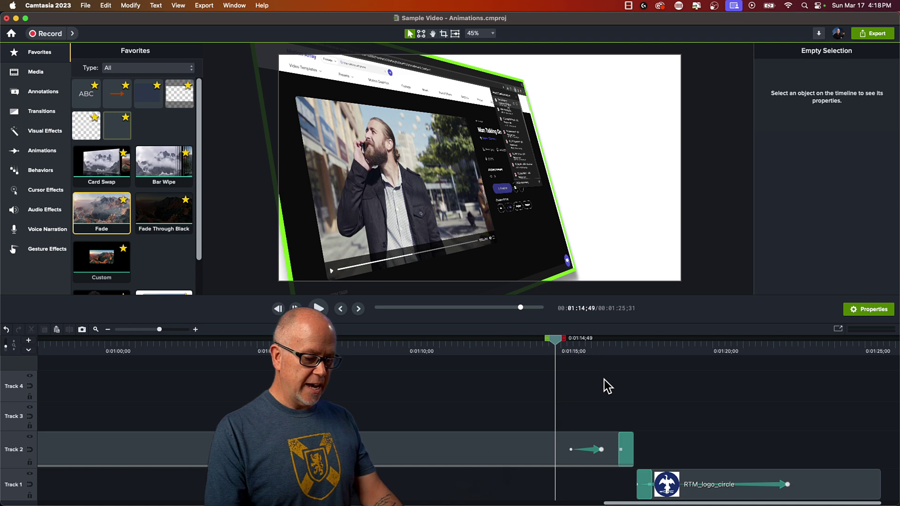
key(space)
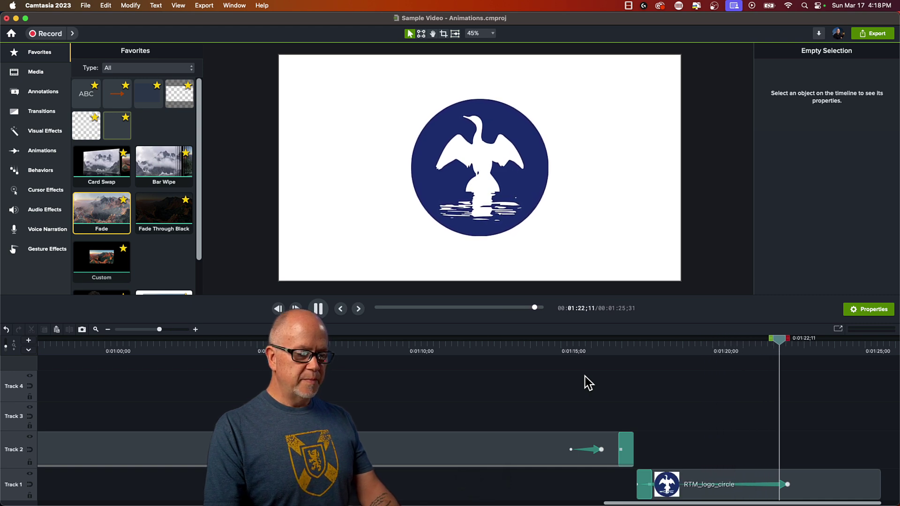
key(space)
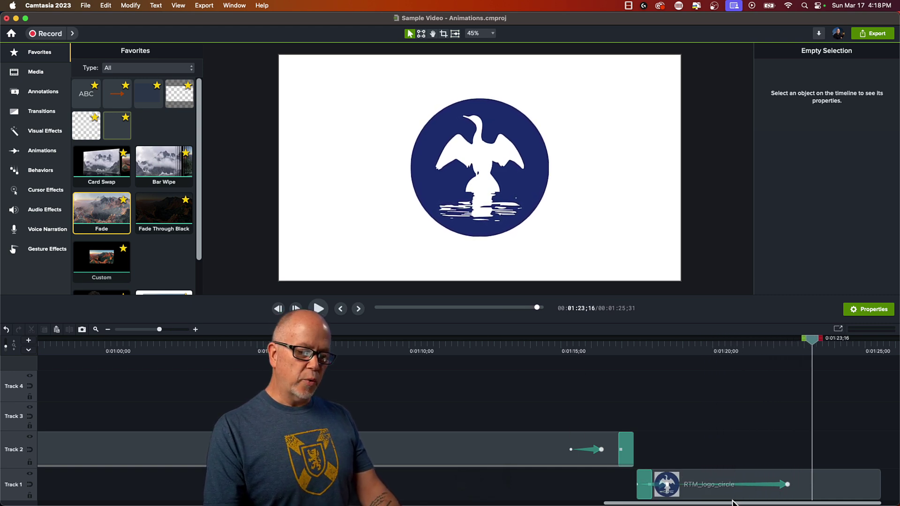